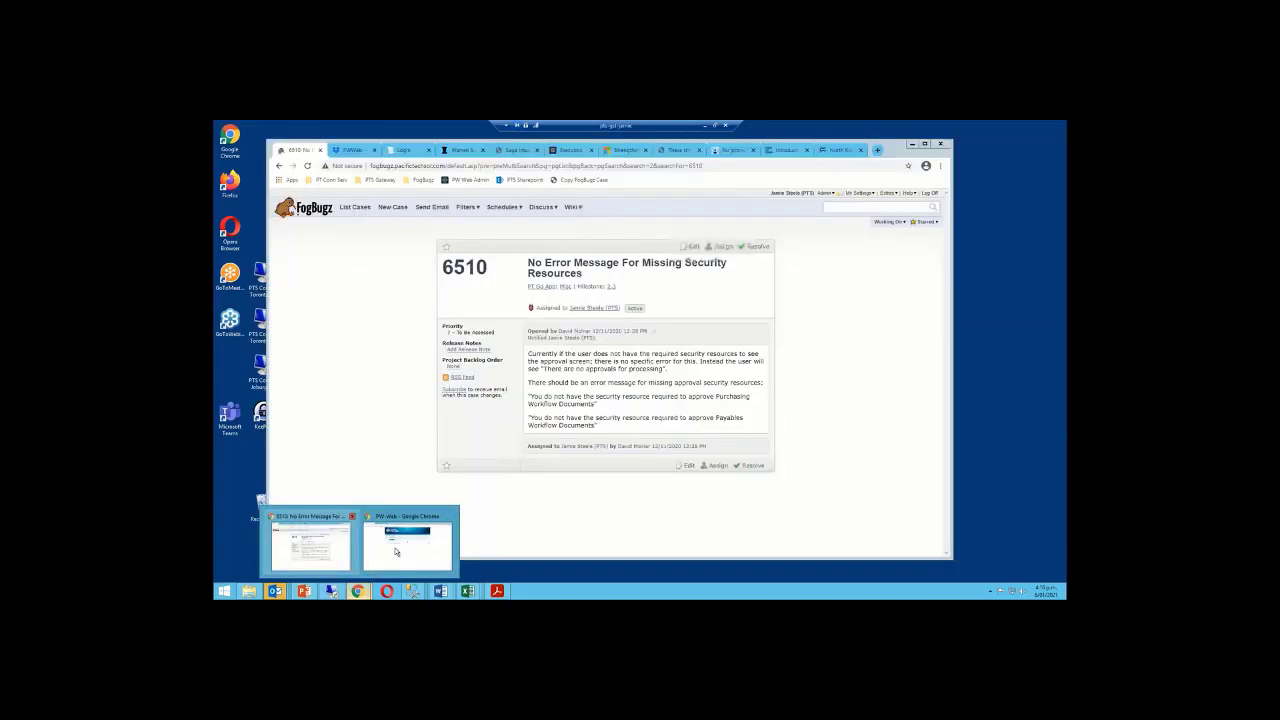
Bring up PW-Web and try logging in with the requisitioner's saved user name and password
left_click(395, 551)
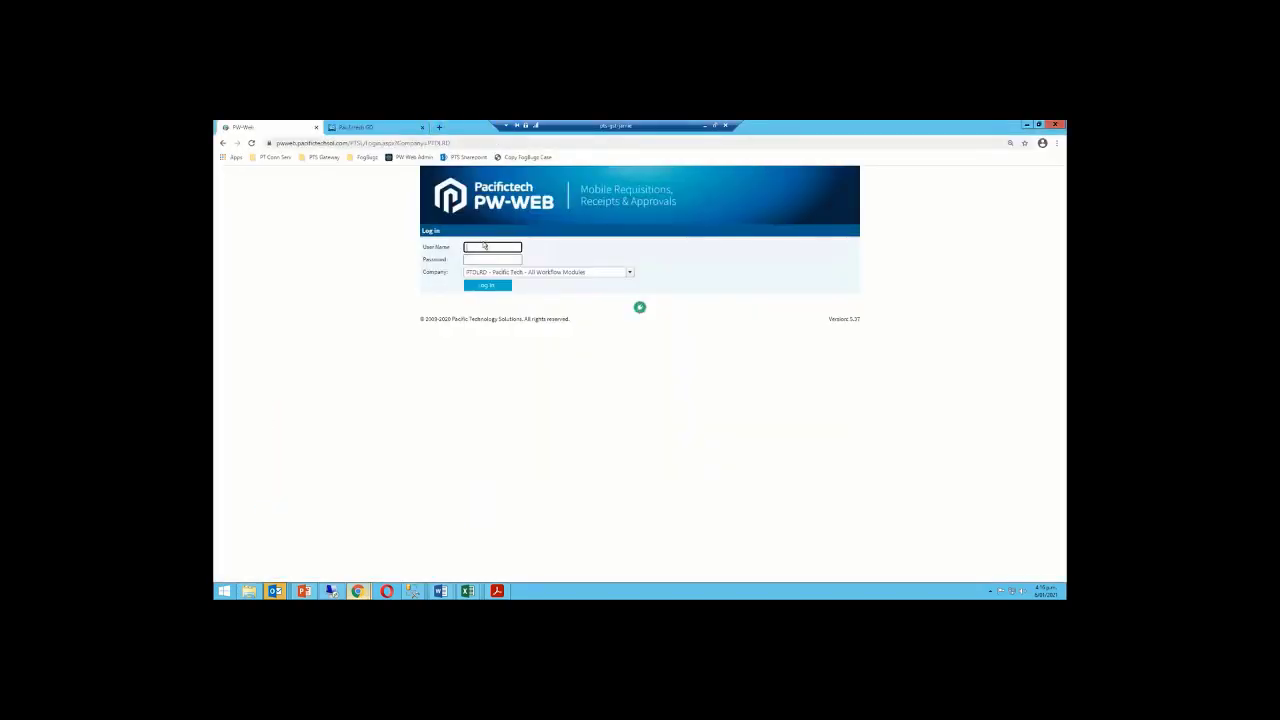
left_click(484, 247)
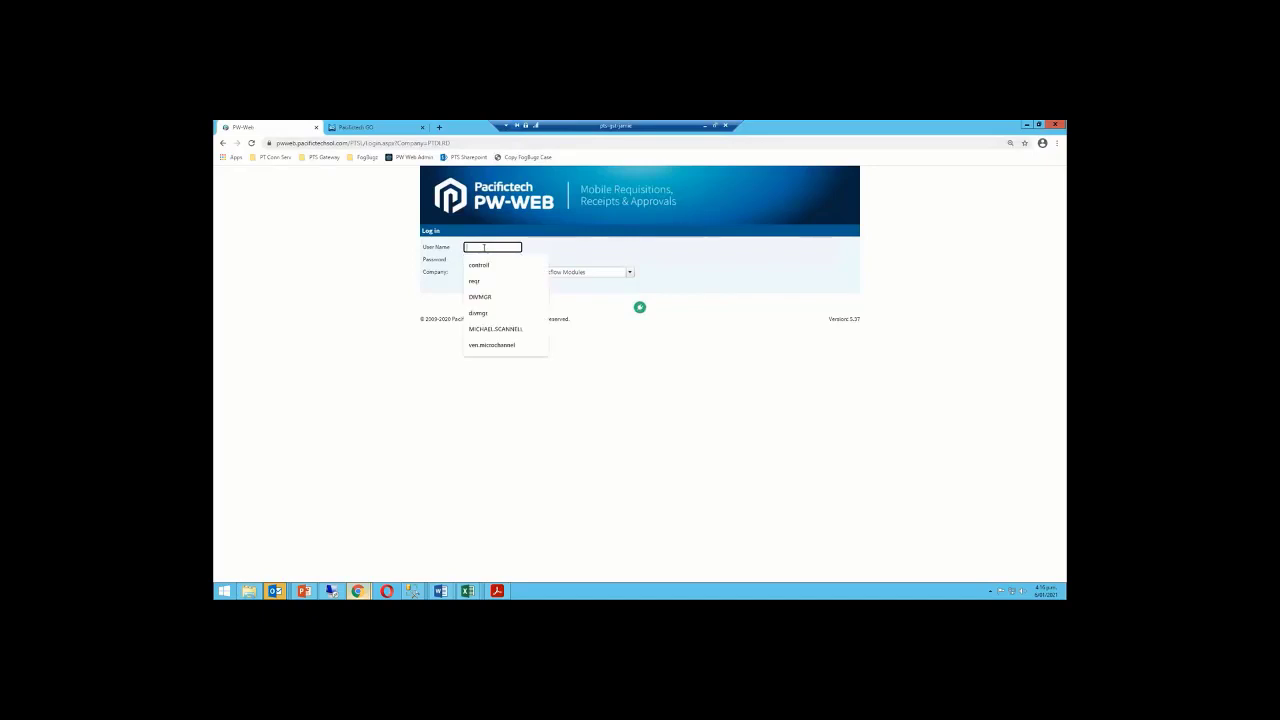
left_click(484, 281)
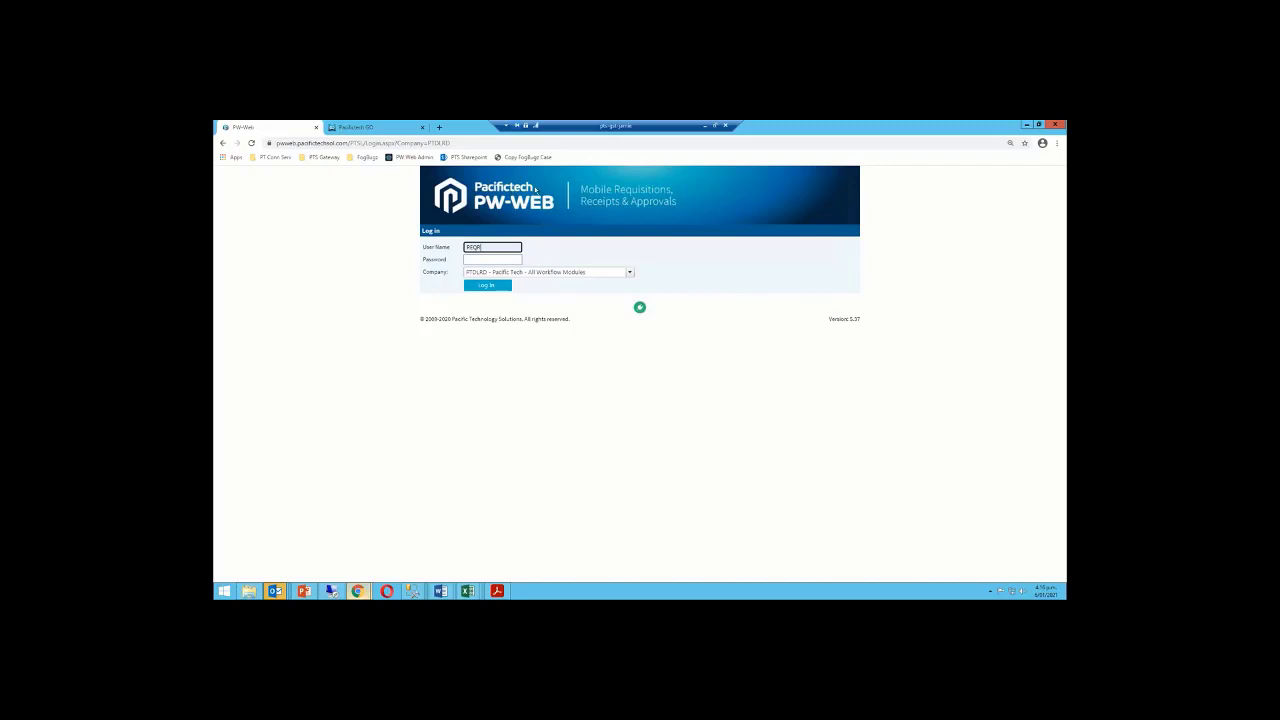
key("Tab")
type("paspass")
left_click(484, 247)
left_click(484, 258)
left_click(631, 272)
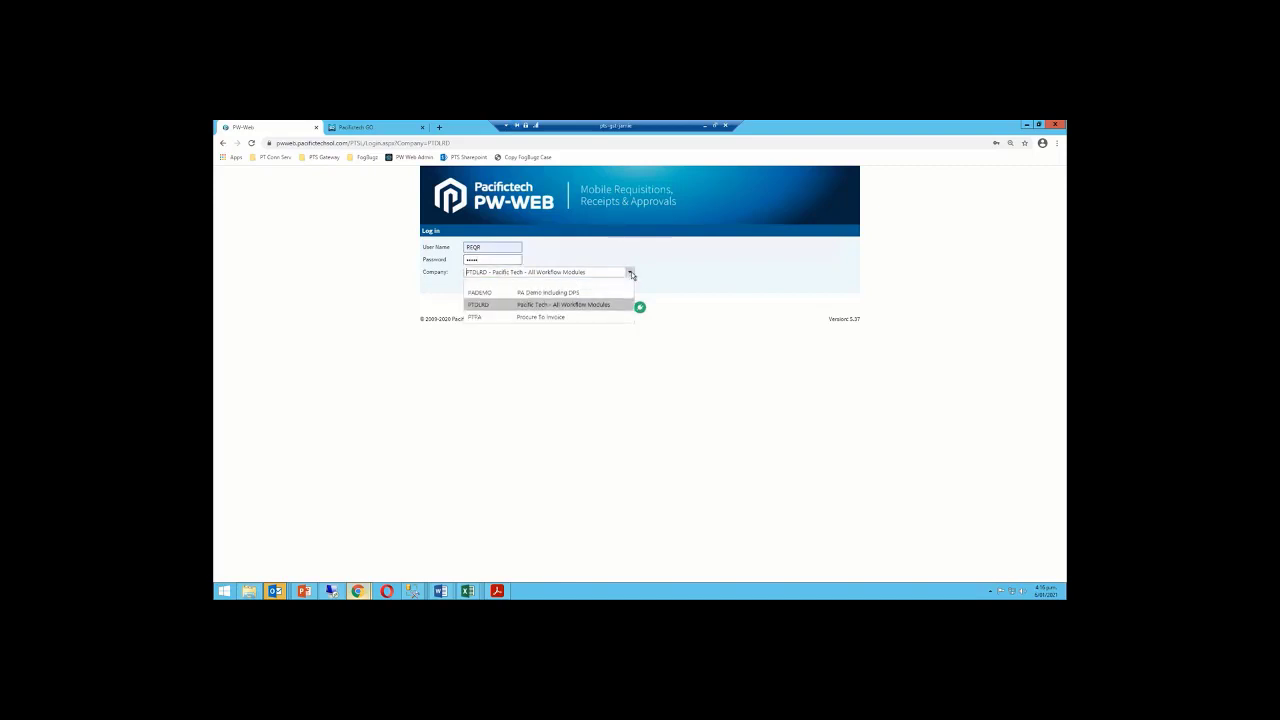
left_click(631, 272)
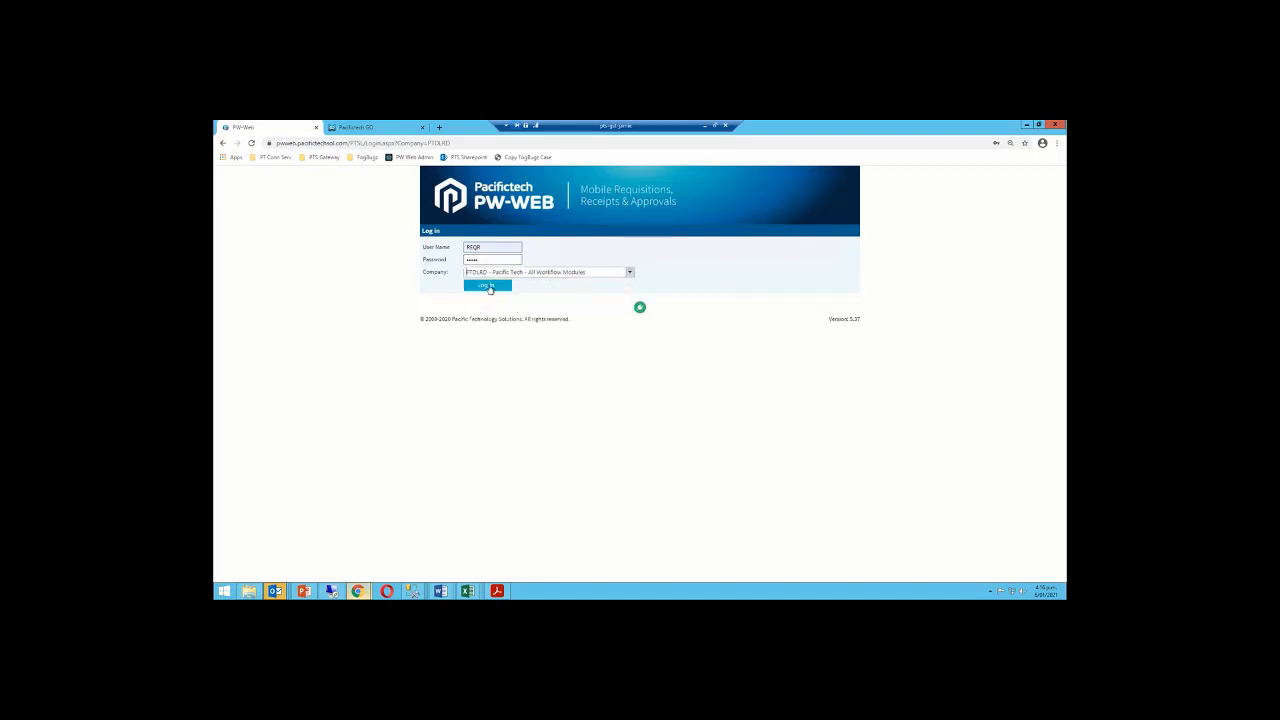
left_click(490, 288)
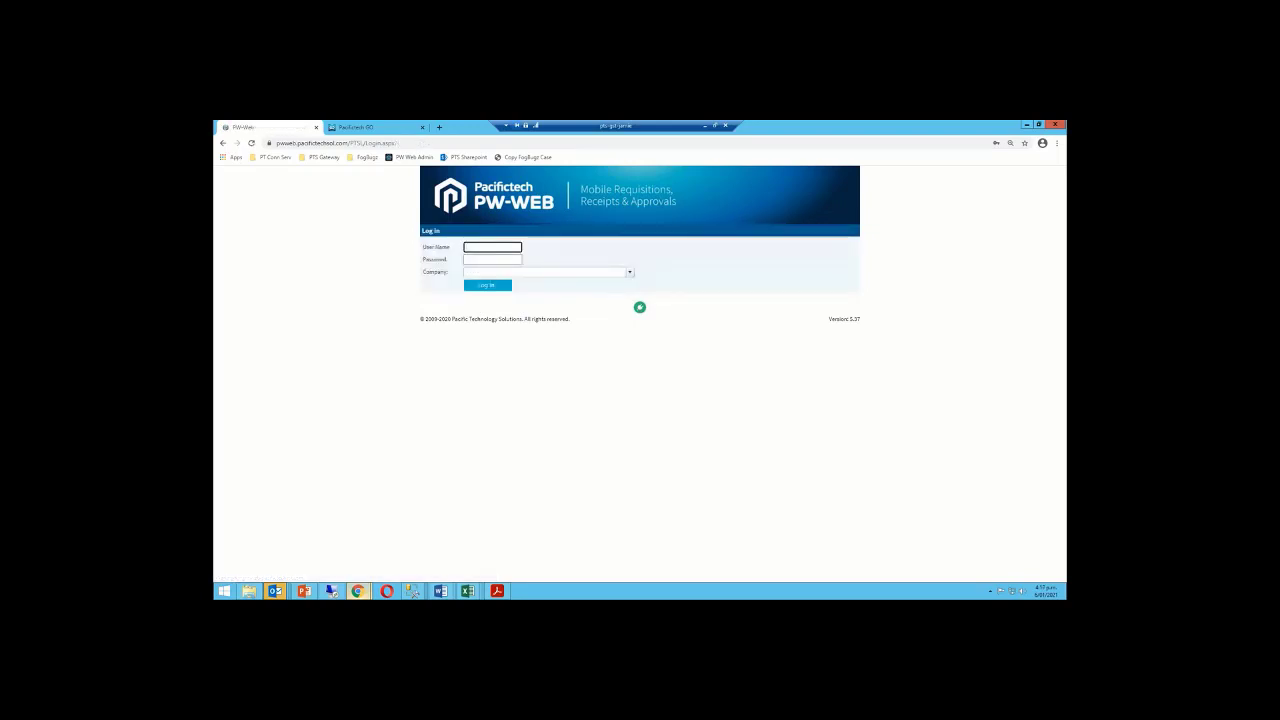
Log back in as the requisitioner user, choosing the PTSLRD company
left_click(476, 246)
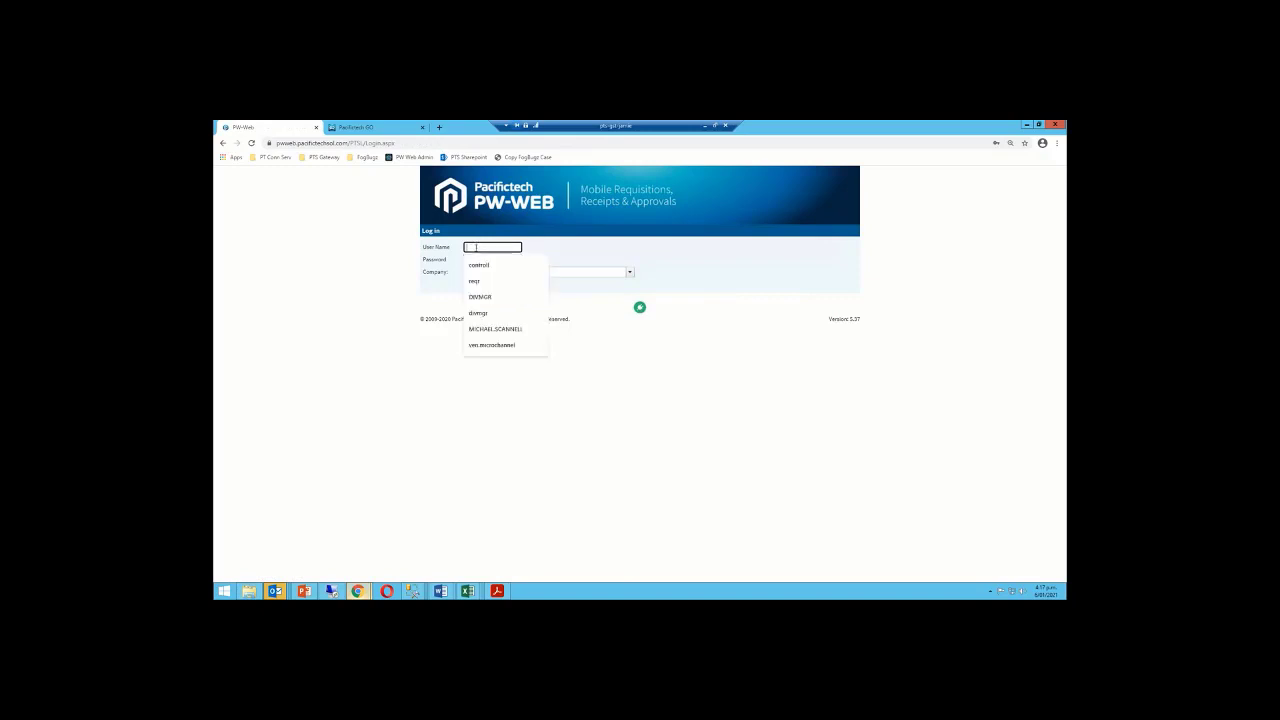
type("REQR")
key("Tab")
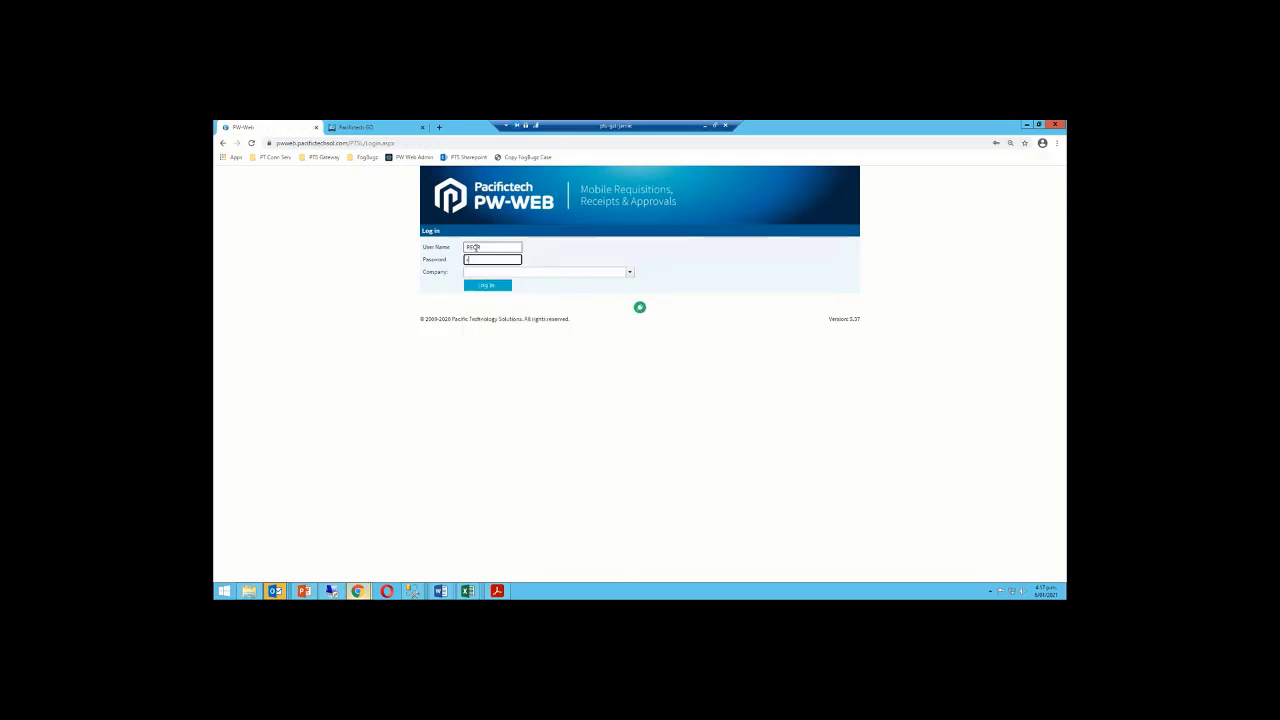
left_click(630, 272)
left_click(509, 305)
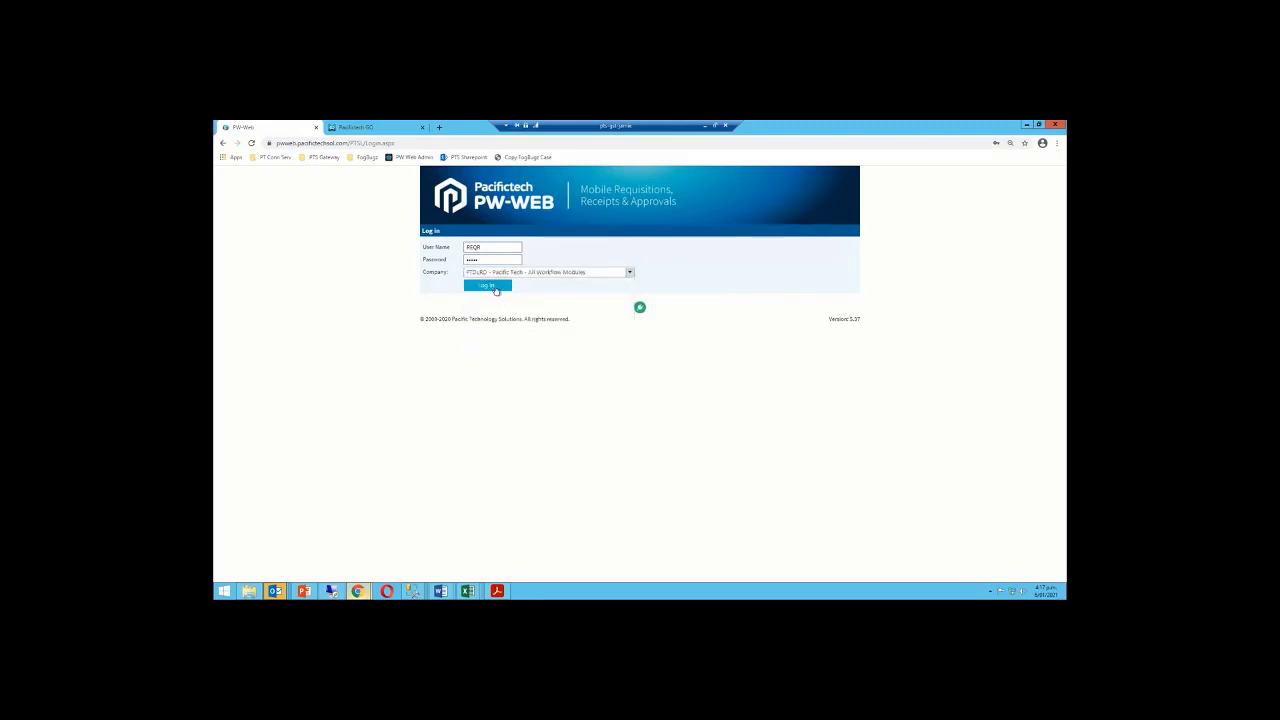
left_click(496, 288)
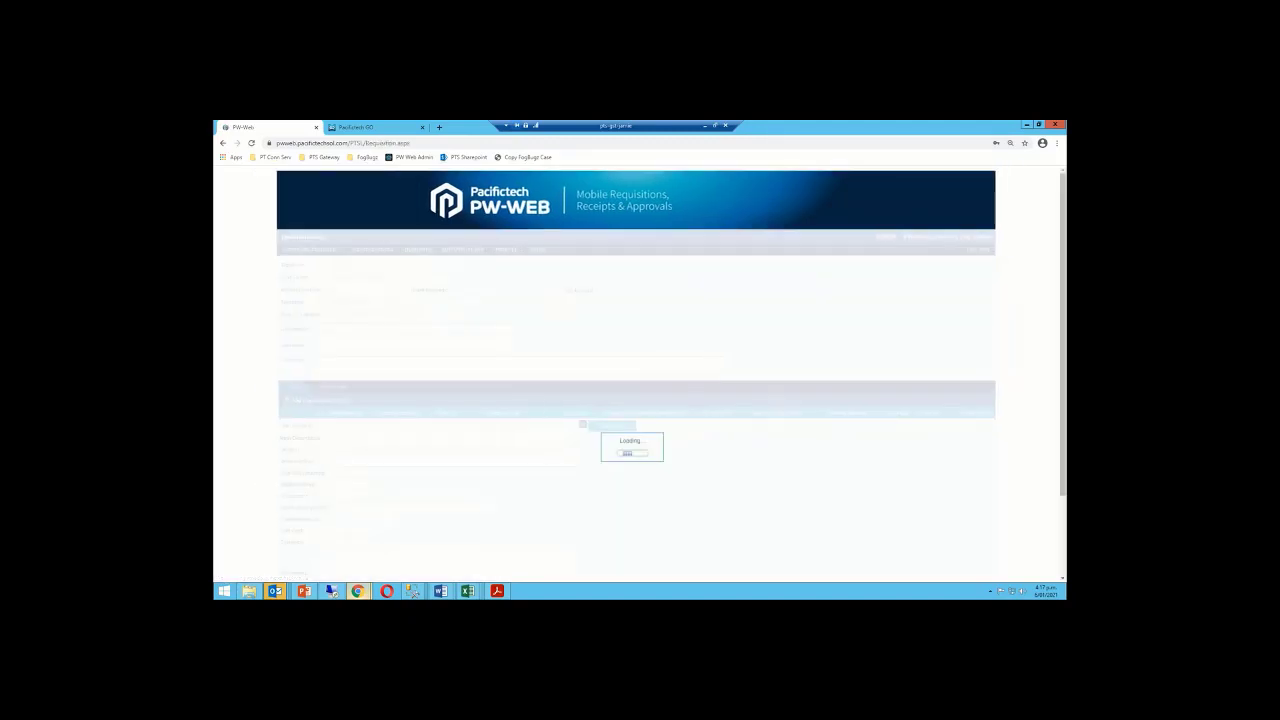
Browse the Transactions, Approval Console and Inquiries menus, ending with Transactions open
mouse_move(368, 251)
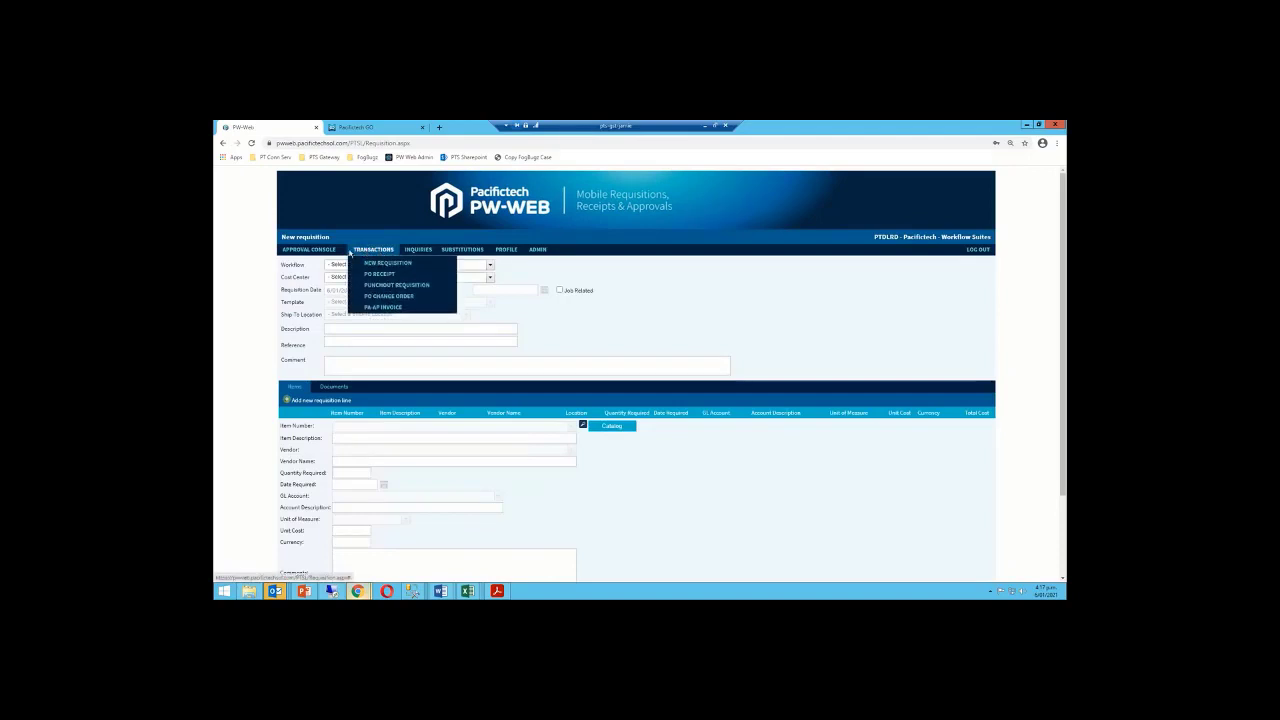
mouse_move(312, 255)
mouse_move(413, 253)
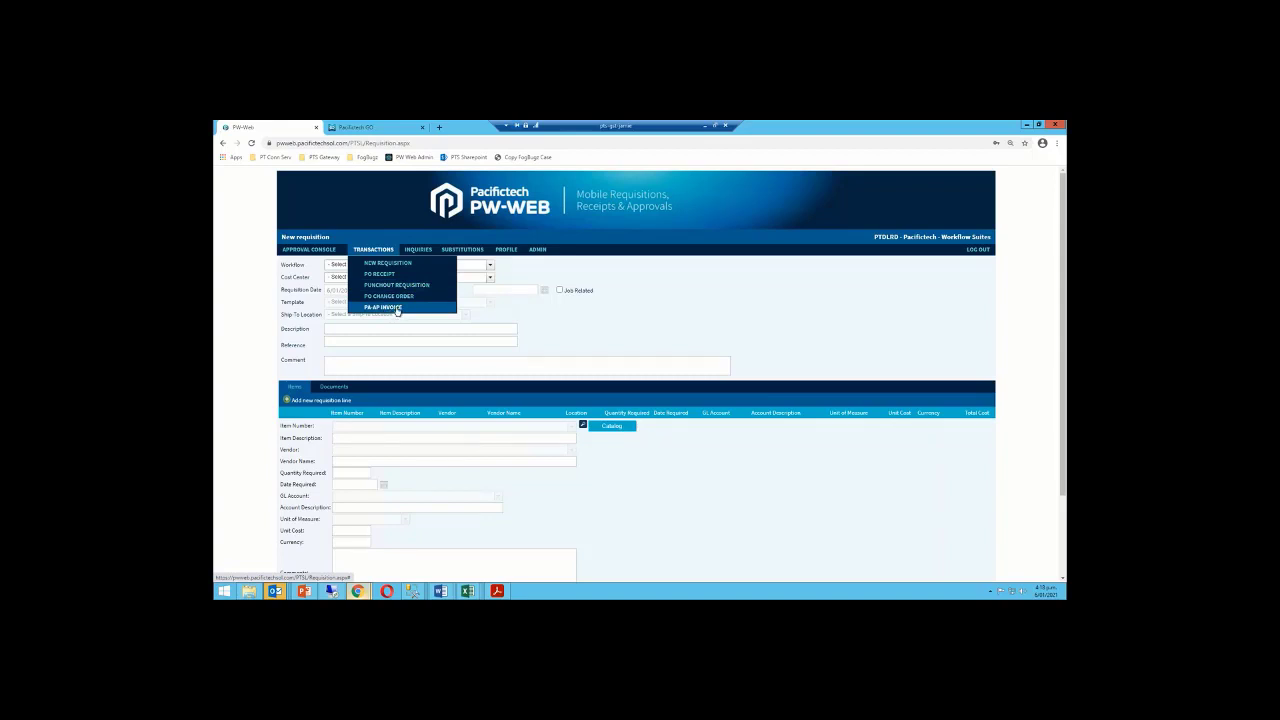
Start a new requisition with the SIMPLE workflow, MKTG cost center and CONFERENCE template
left_click(414, 265)
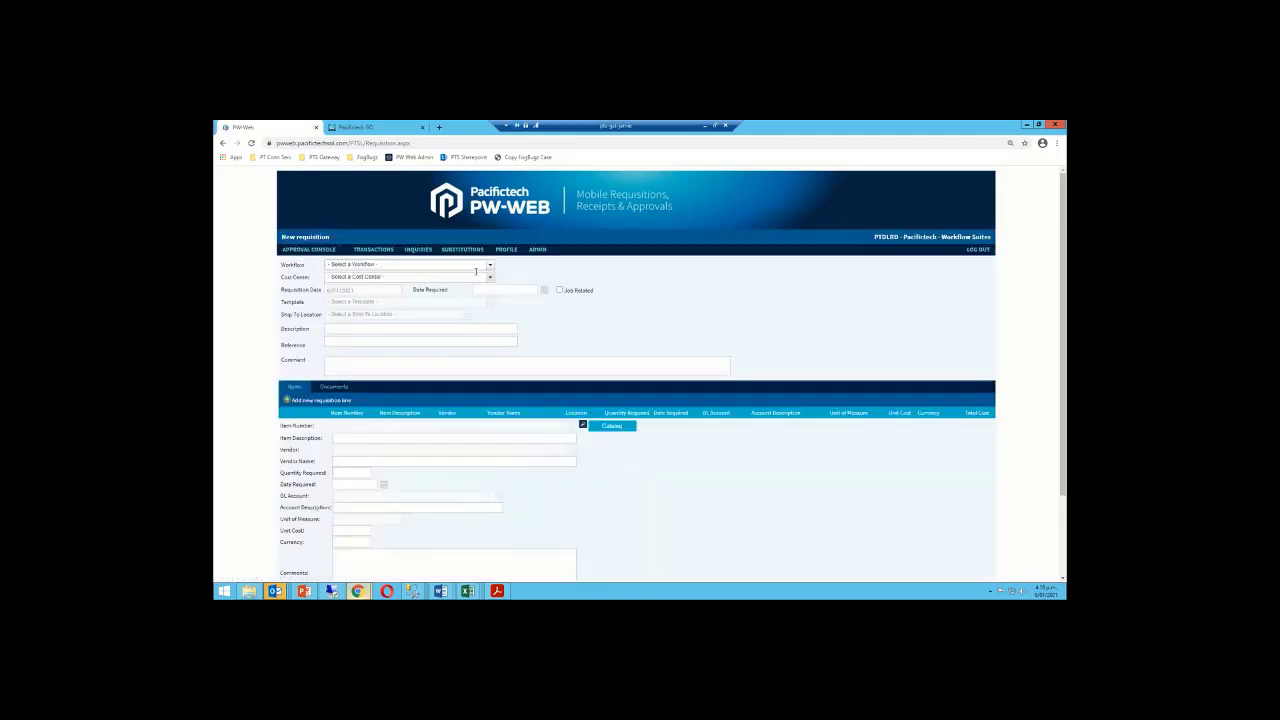
left_click(452, 264)
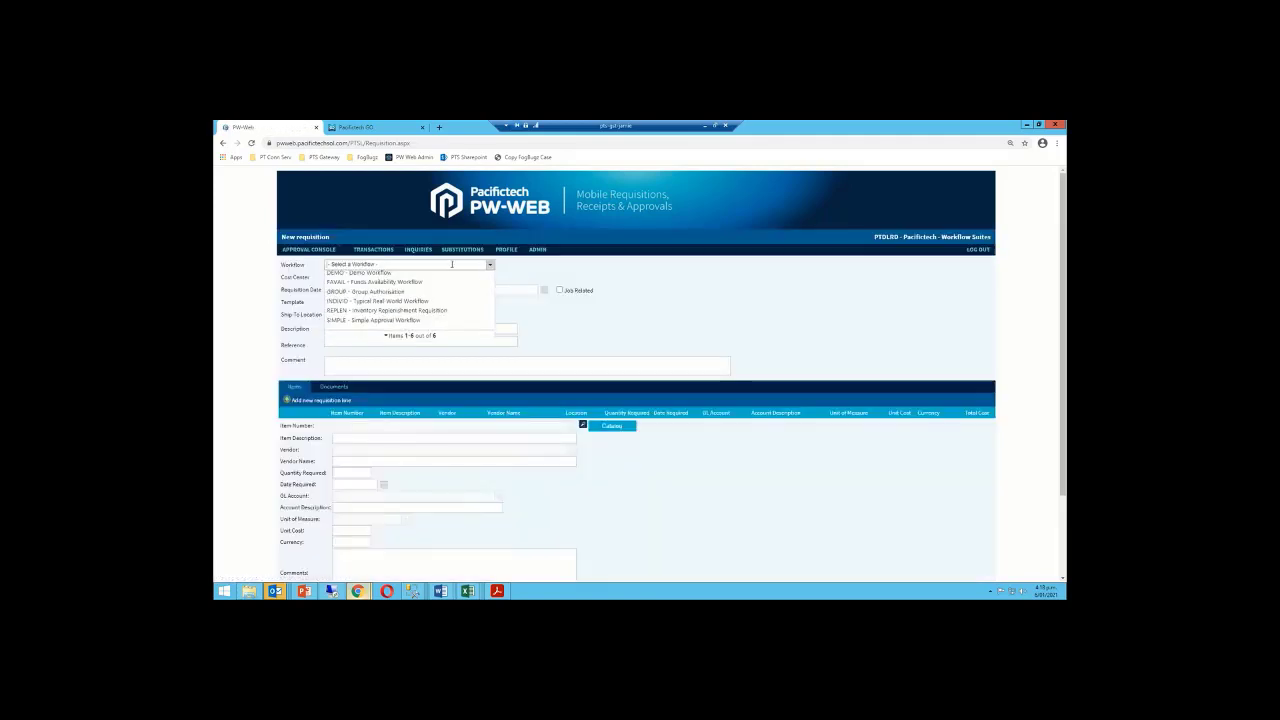
left_click(408, 320)
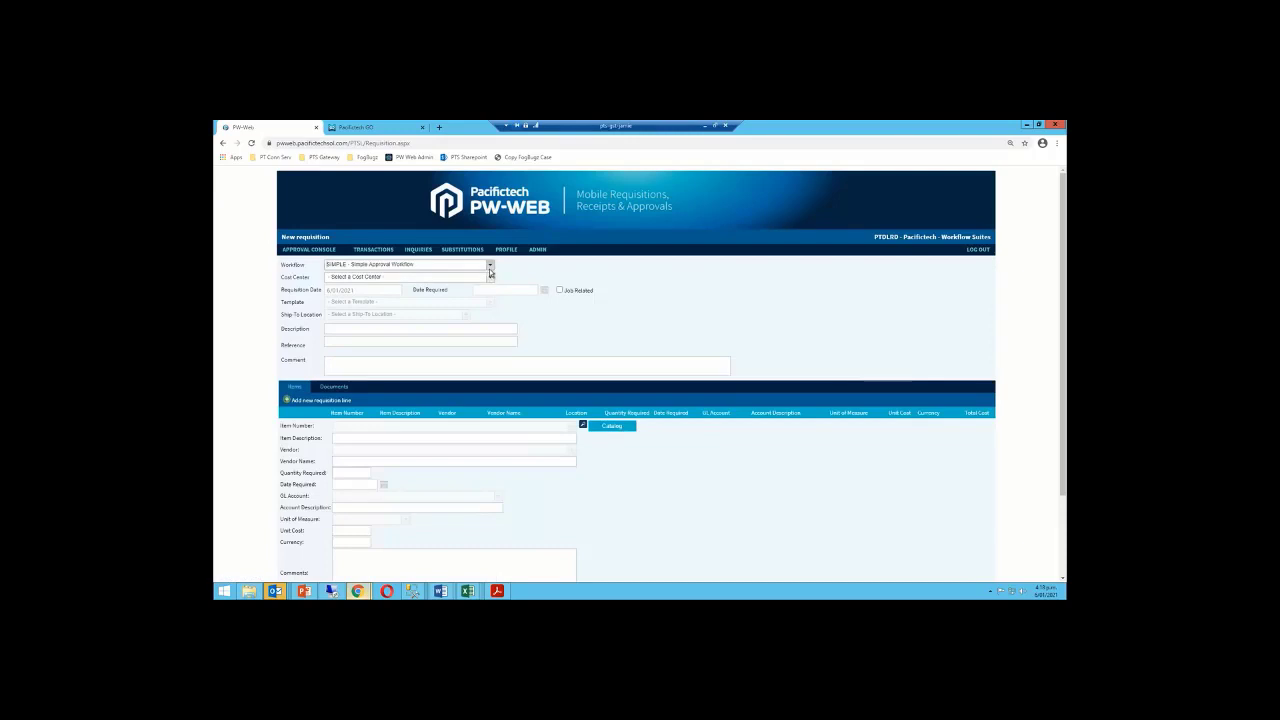
left_click(490, 279)
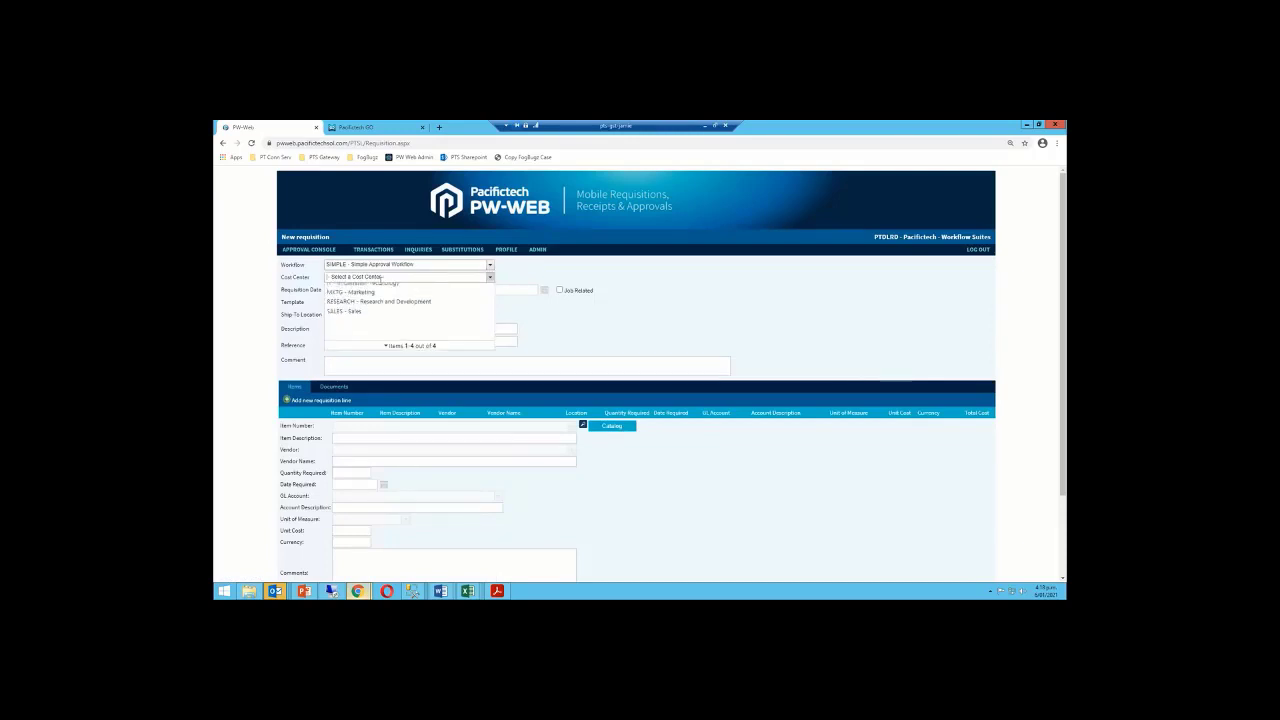
left_click(374, 298)
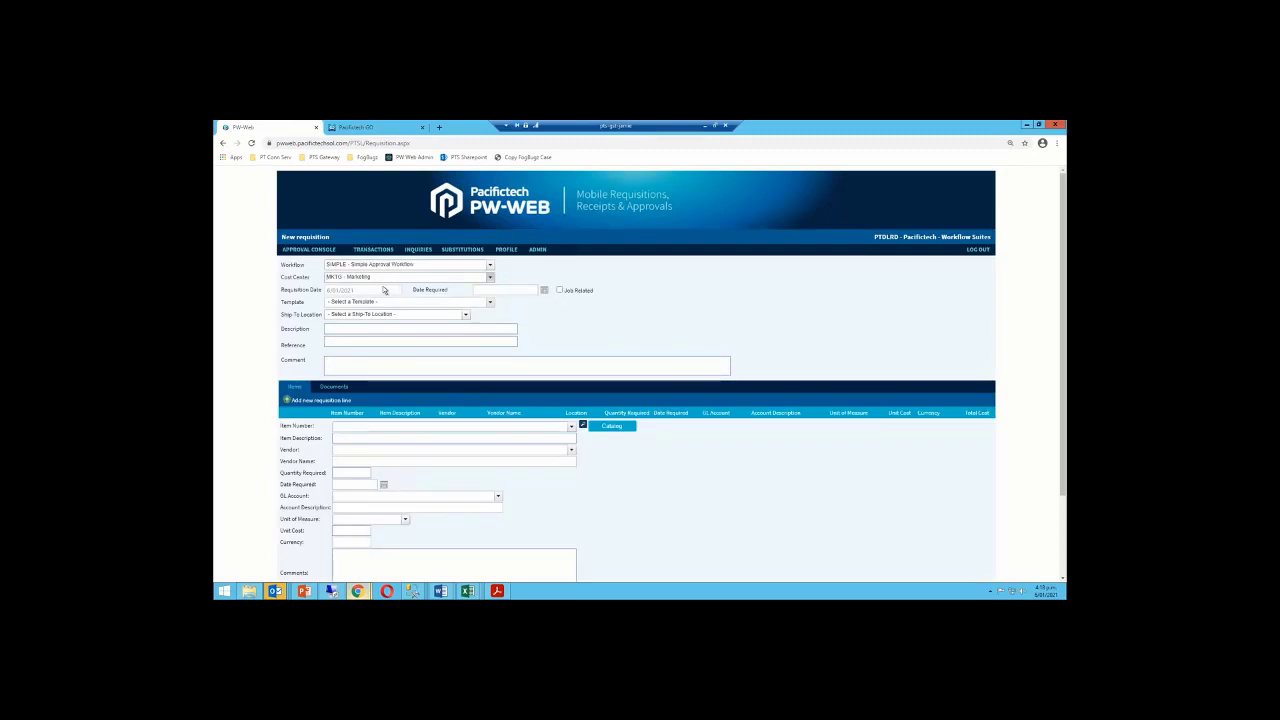
left_click(490, 302)
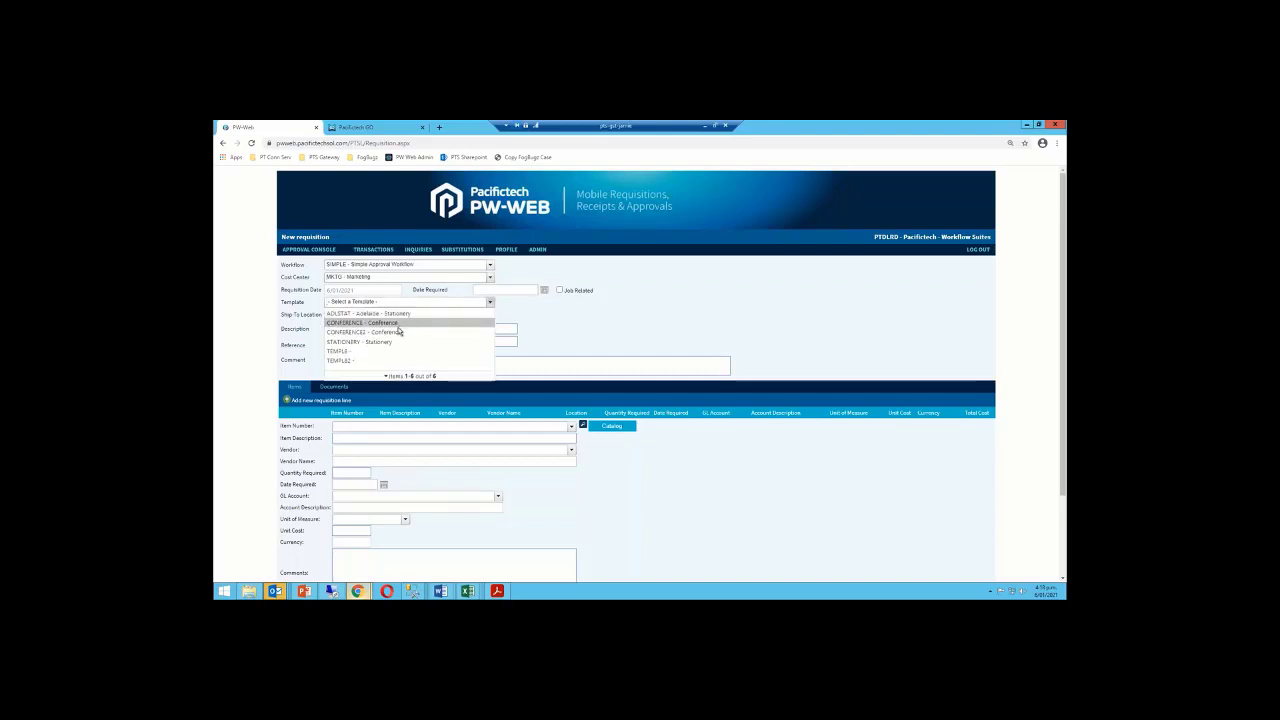
left_click(399, 327)
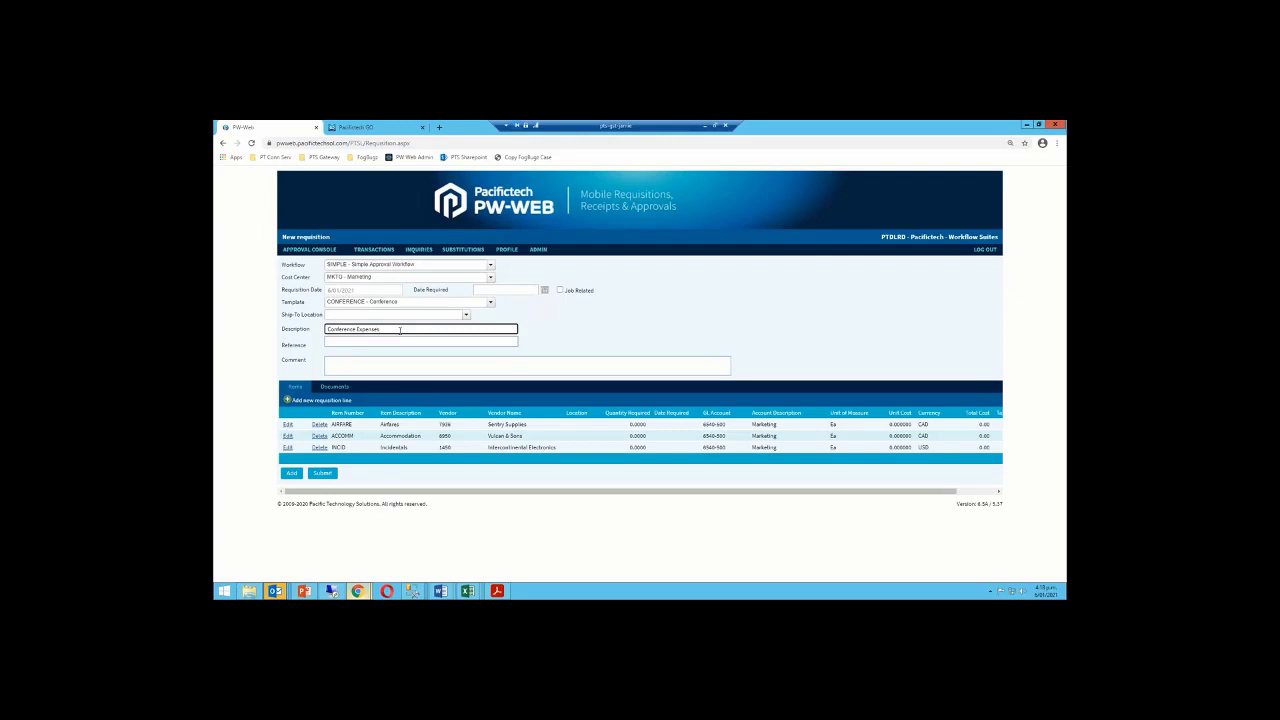
Add 'Singapore' to the description and set the AIRFARE line to 2 at 480
type("Singapore")
key("Tab")
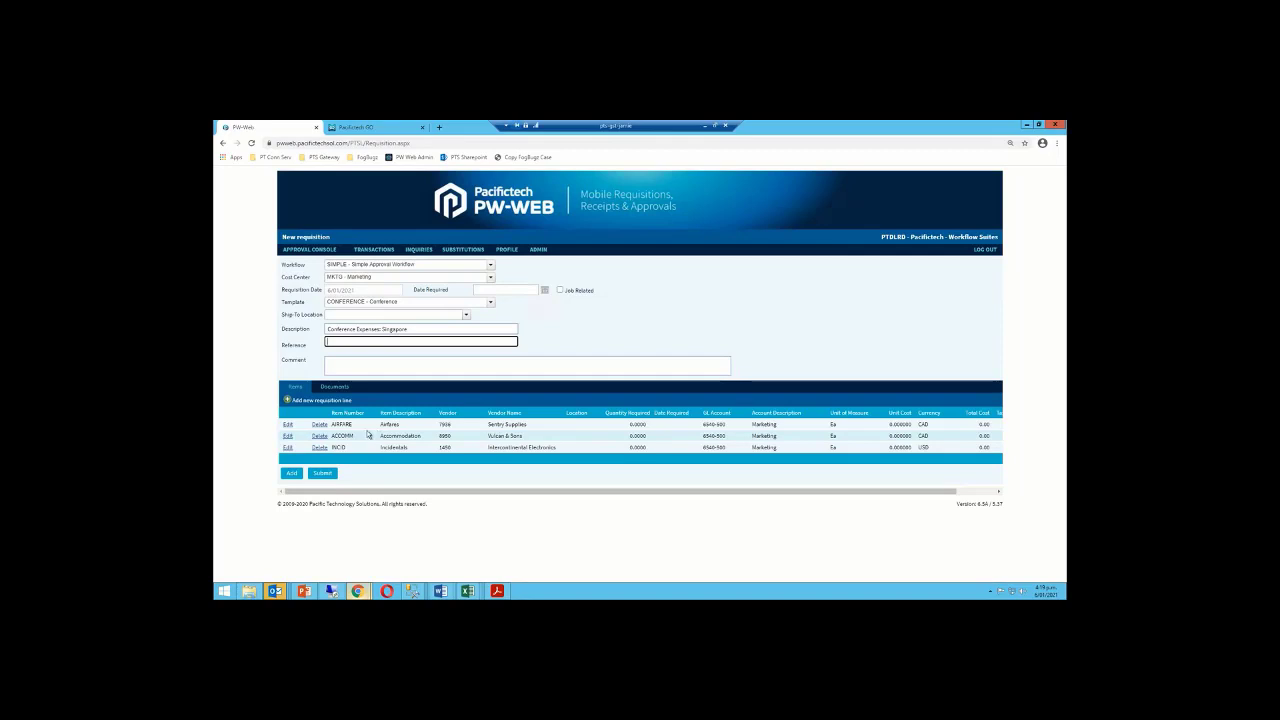
left_click(288, 425)
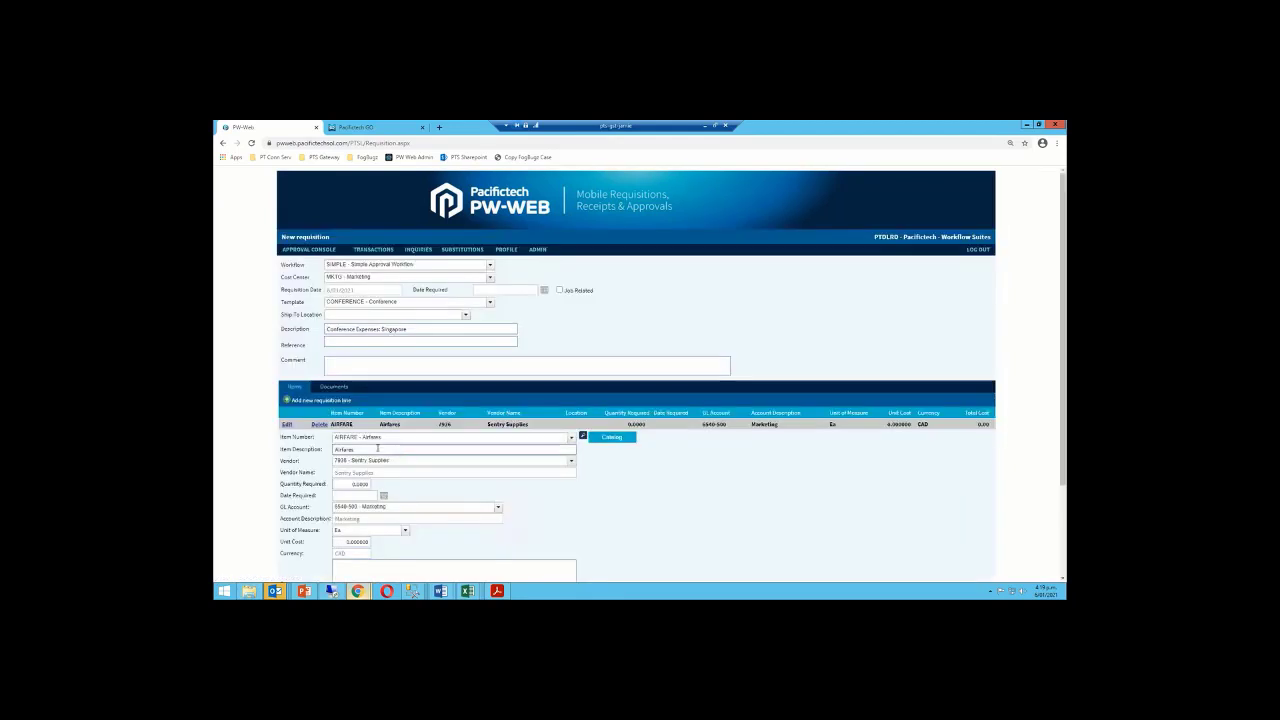
left_click(351, 483)
type("2")
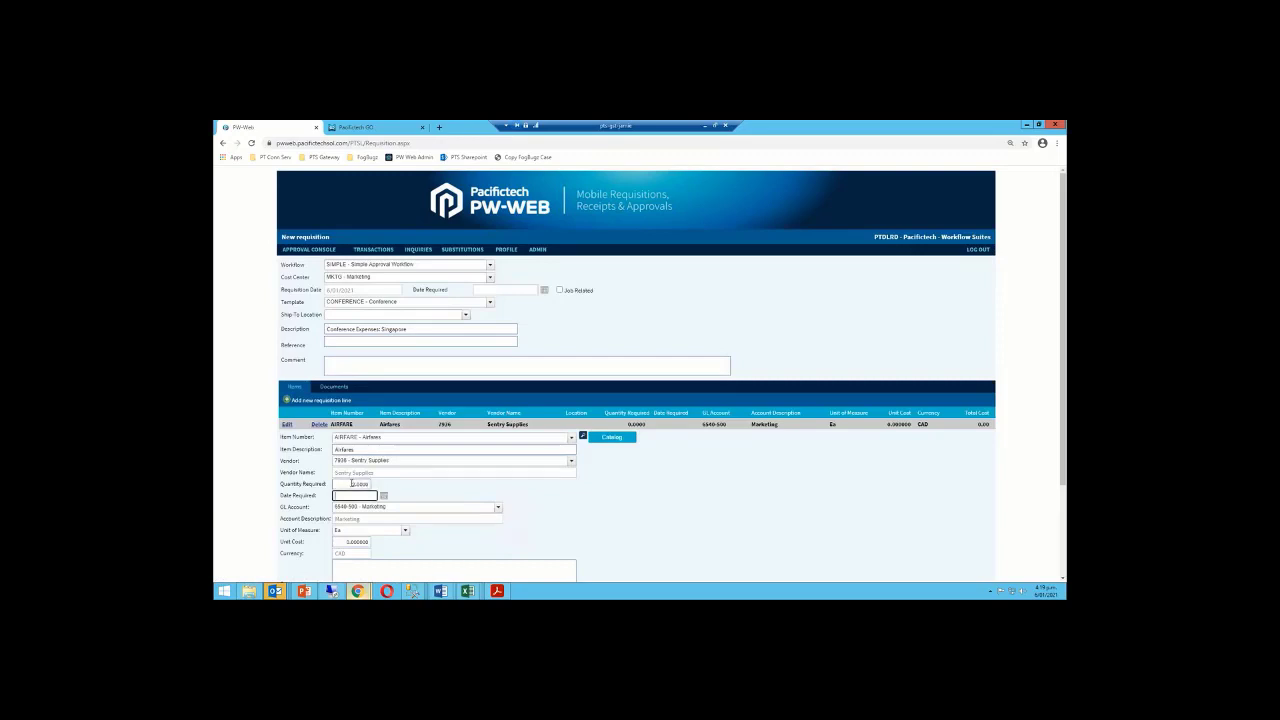
left_click(345, 541)
type("480")
key("Tab")
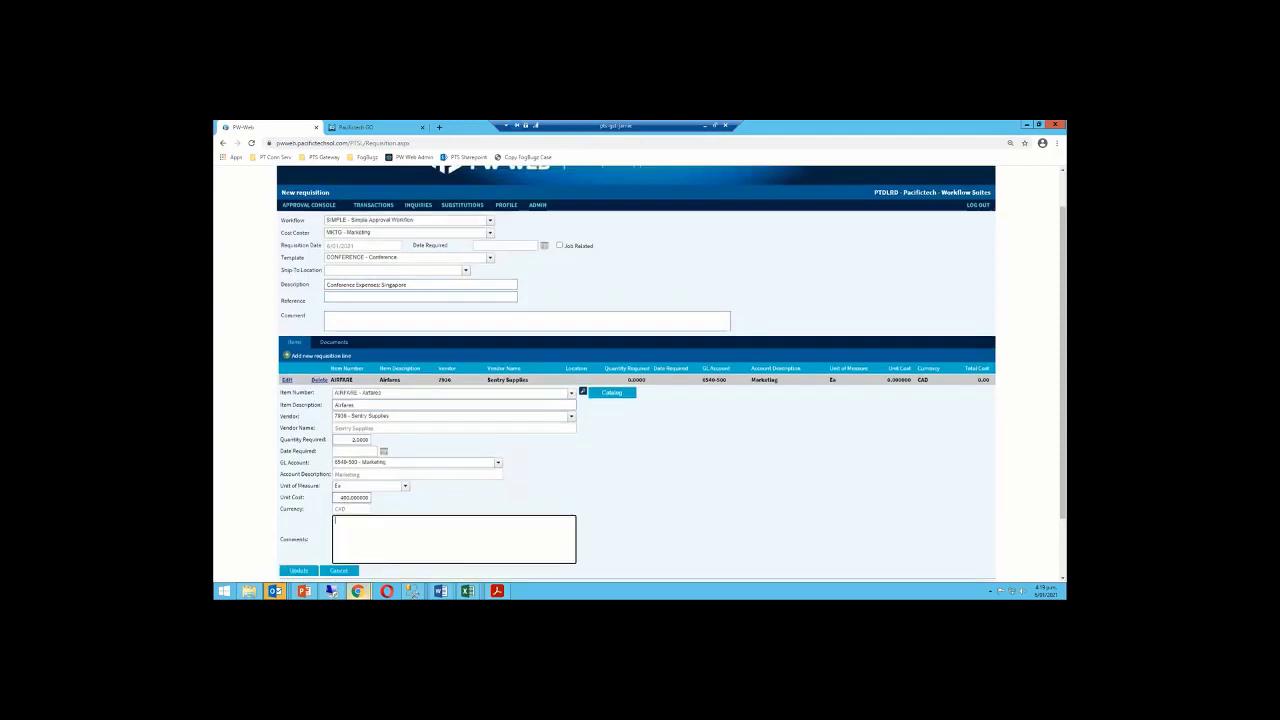
left_click(298, 526)
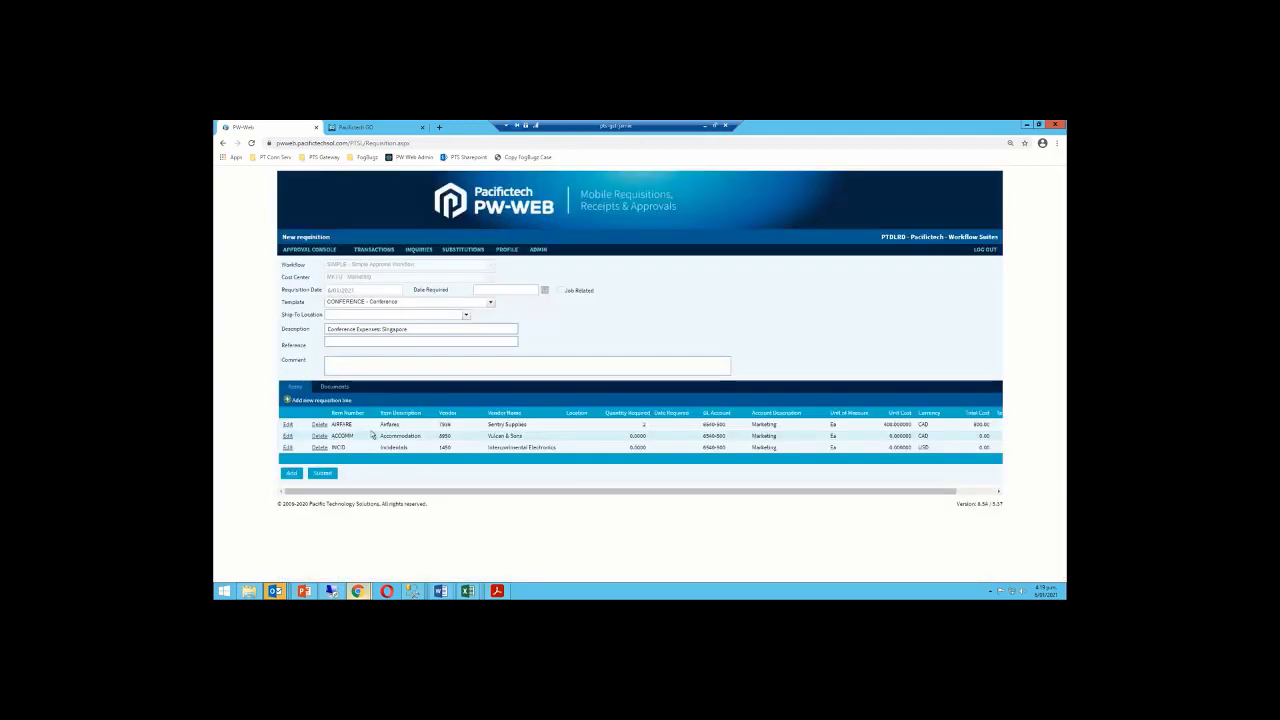
Update the ACCOMM line's quantity and set its unit cost to 200
left_click(293, 438)
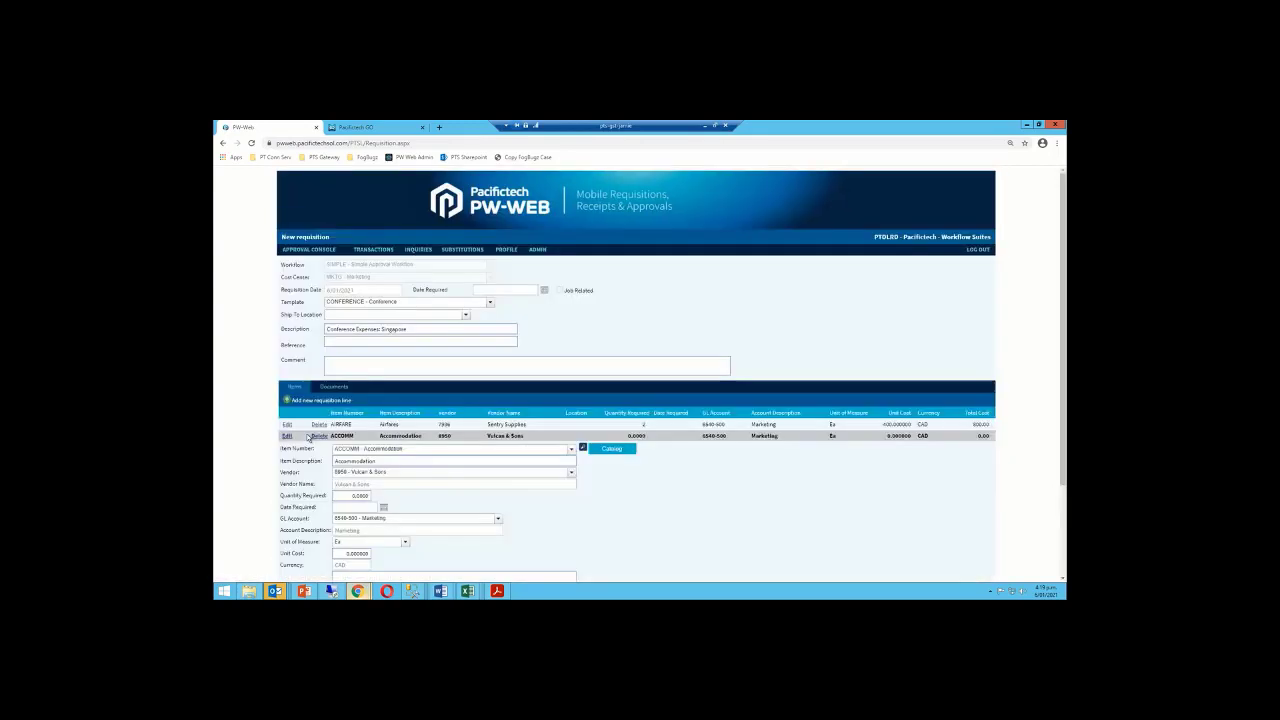
left_click(348, 496)
type("5")
key("Tab")
left_click(342, 556)
type("200")
key("Tab")
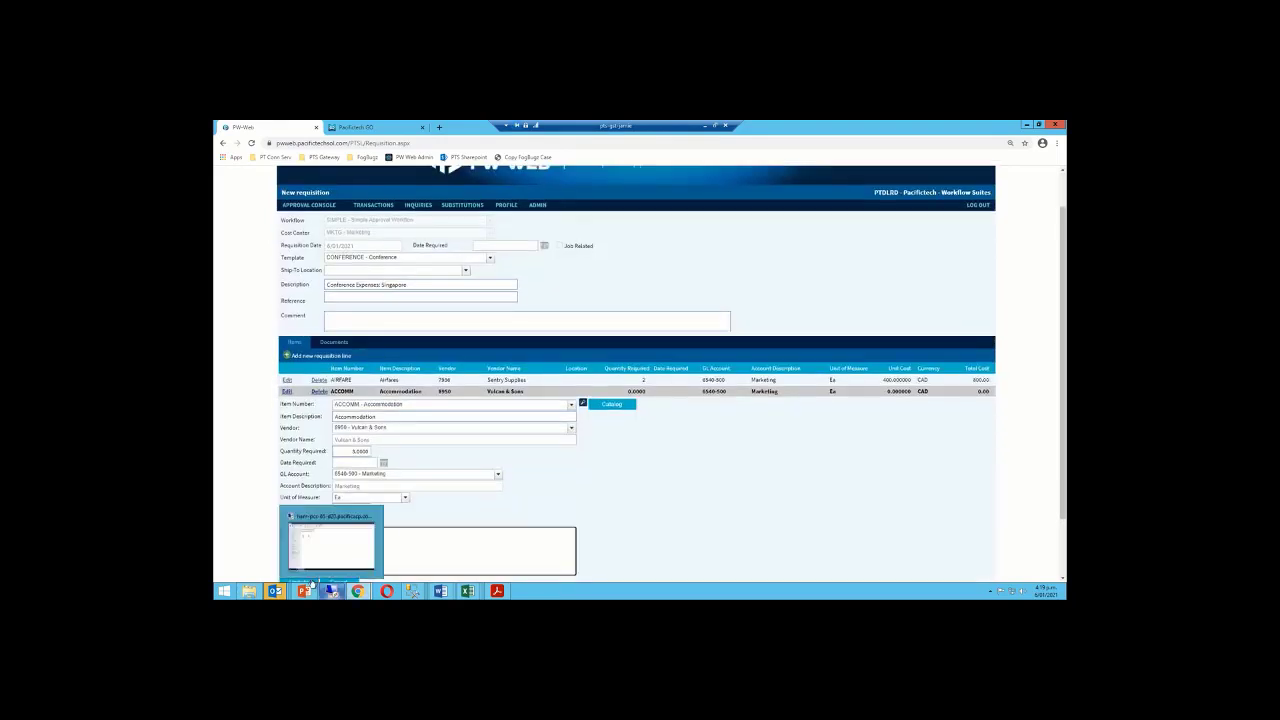
Delete the INCID line and start a new requisition line
left_click(319, 447)
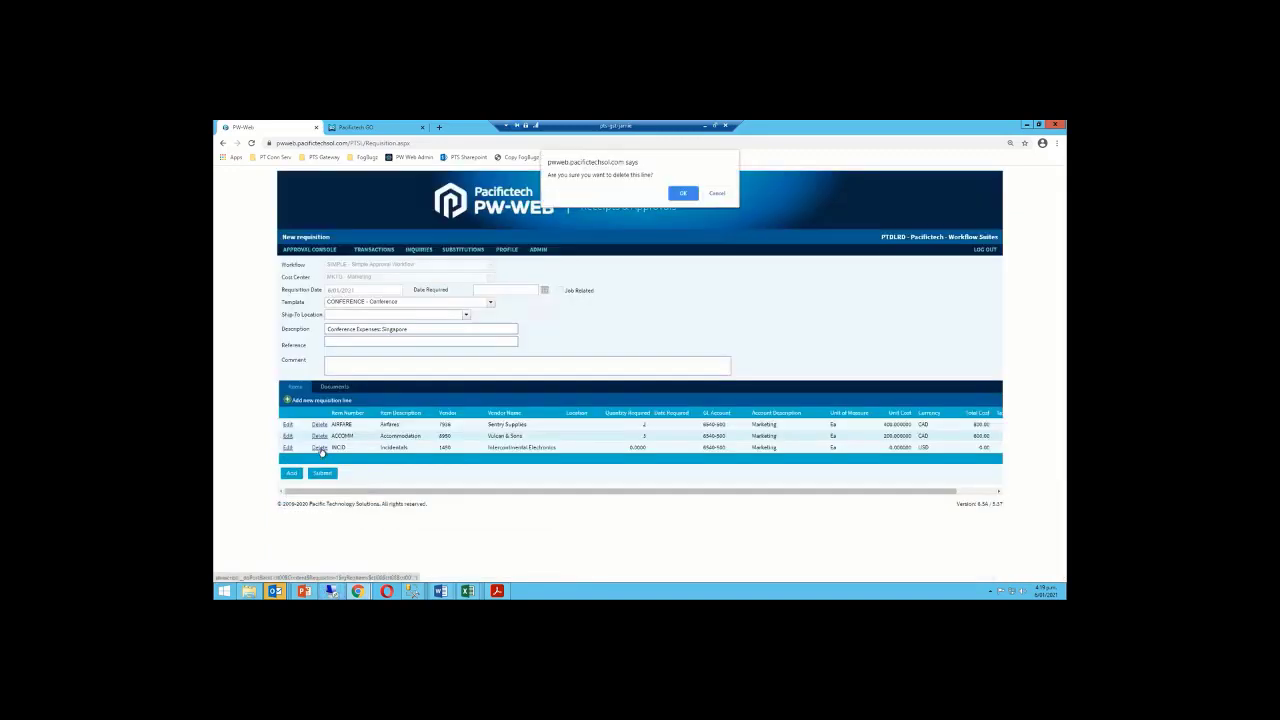
left_click(682, 193)
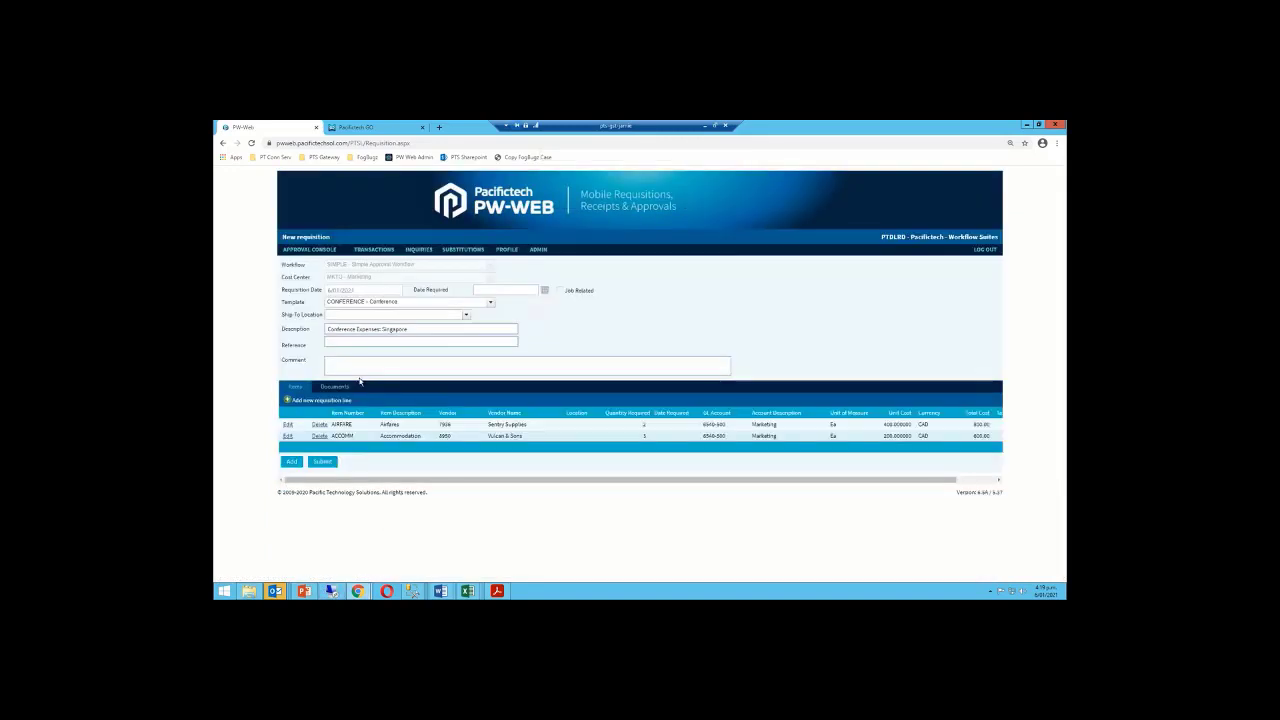
left_click(288, 400)
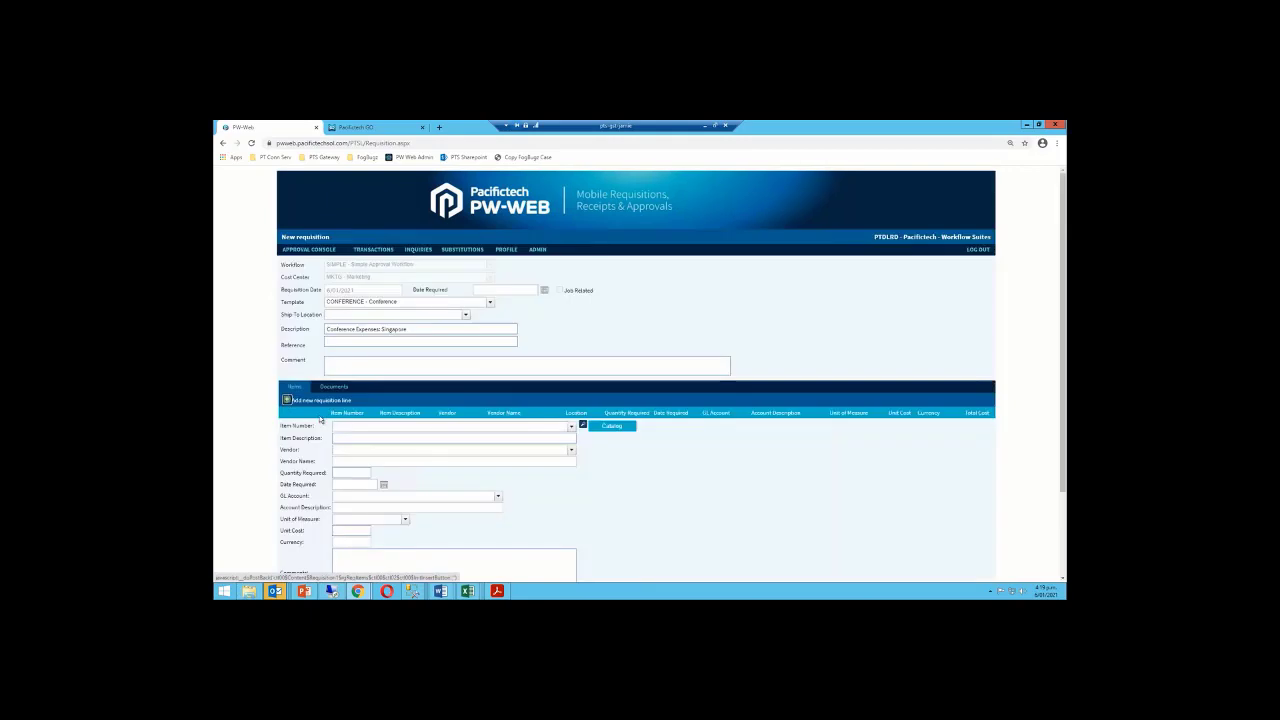
Choose item MISC, describe it as Taxis, and set vendor 1200 Chloride Systems
left_click(341, 426)
type("mis")
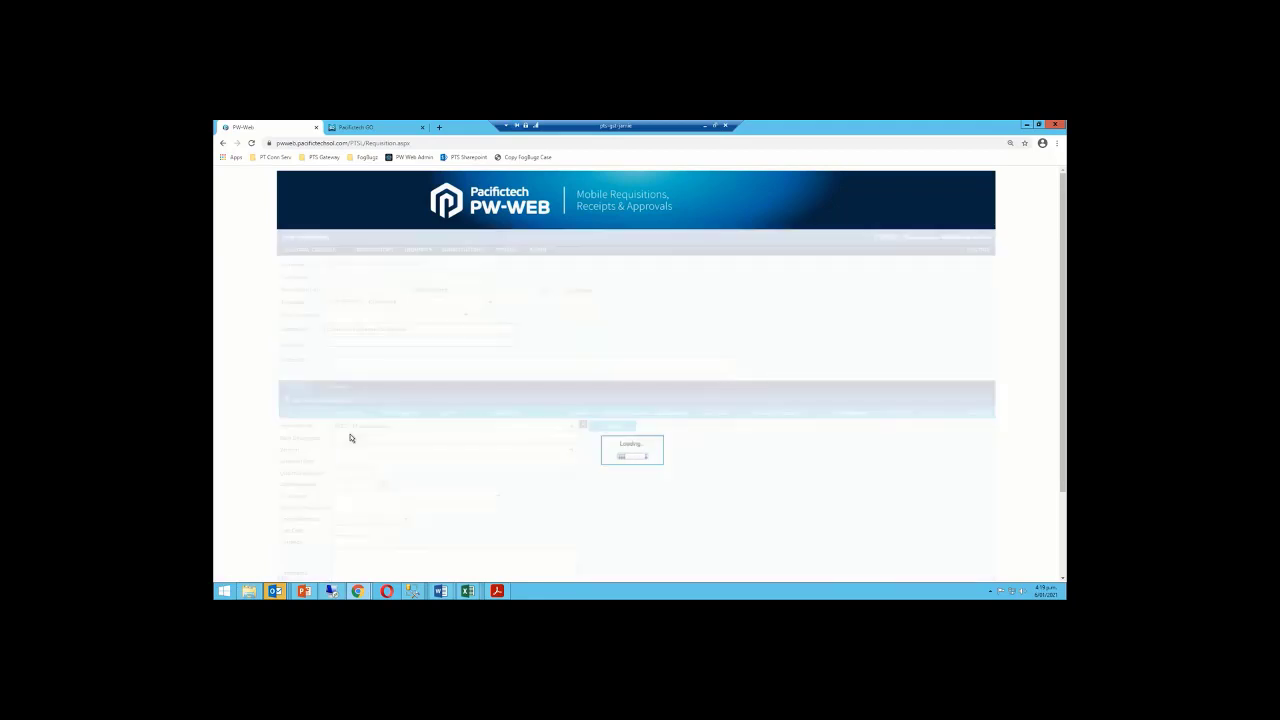
double_click(367, 438)
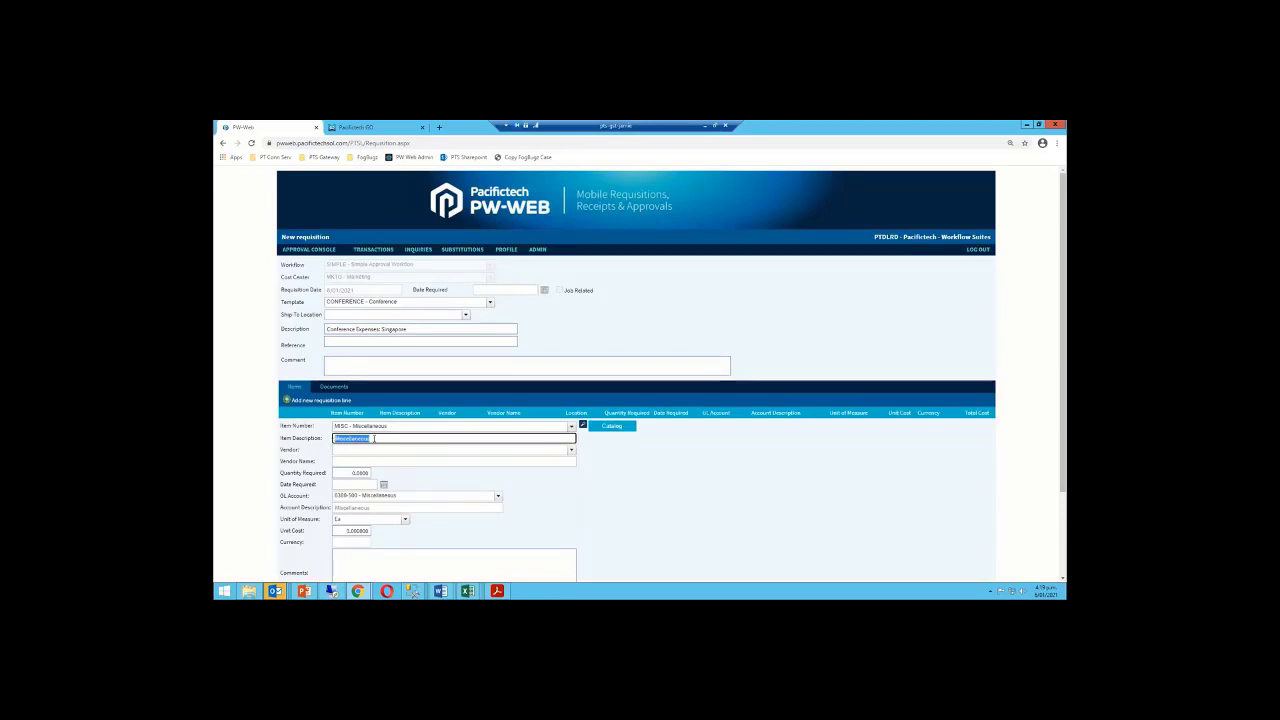
type("Te")
type("xis")
left_click(381, 449)
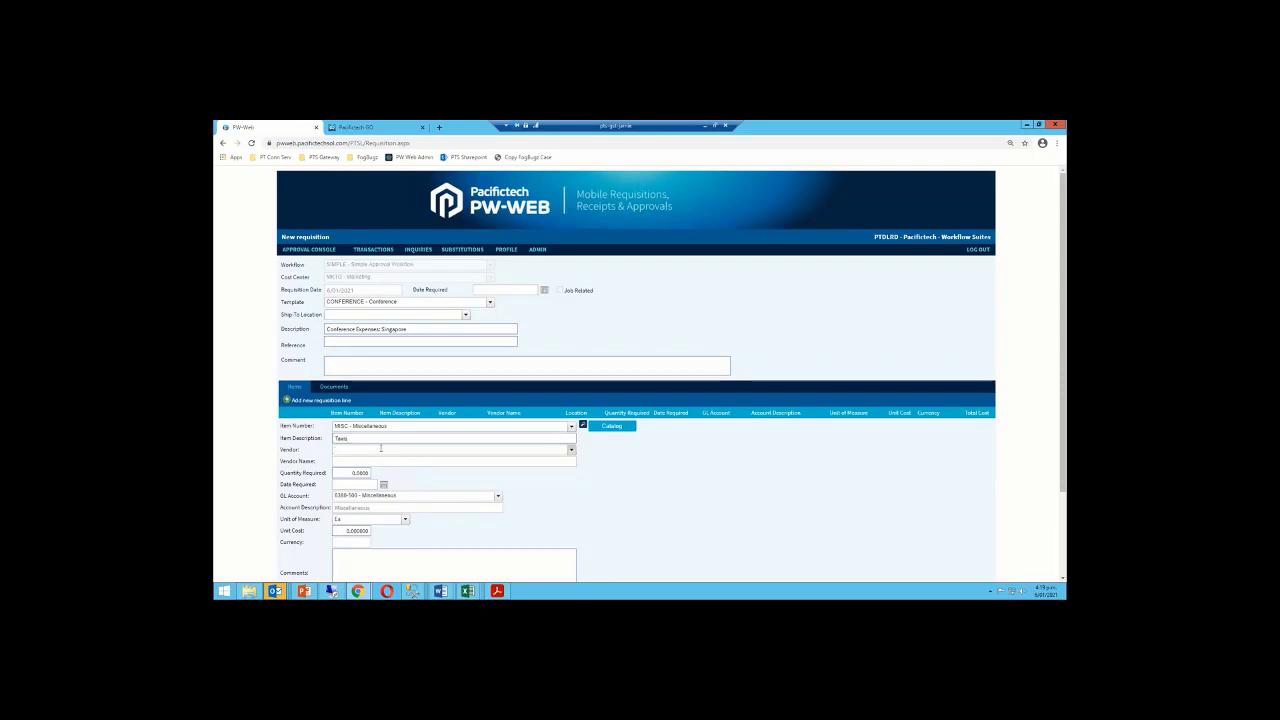
type("1200")
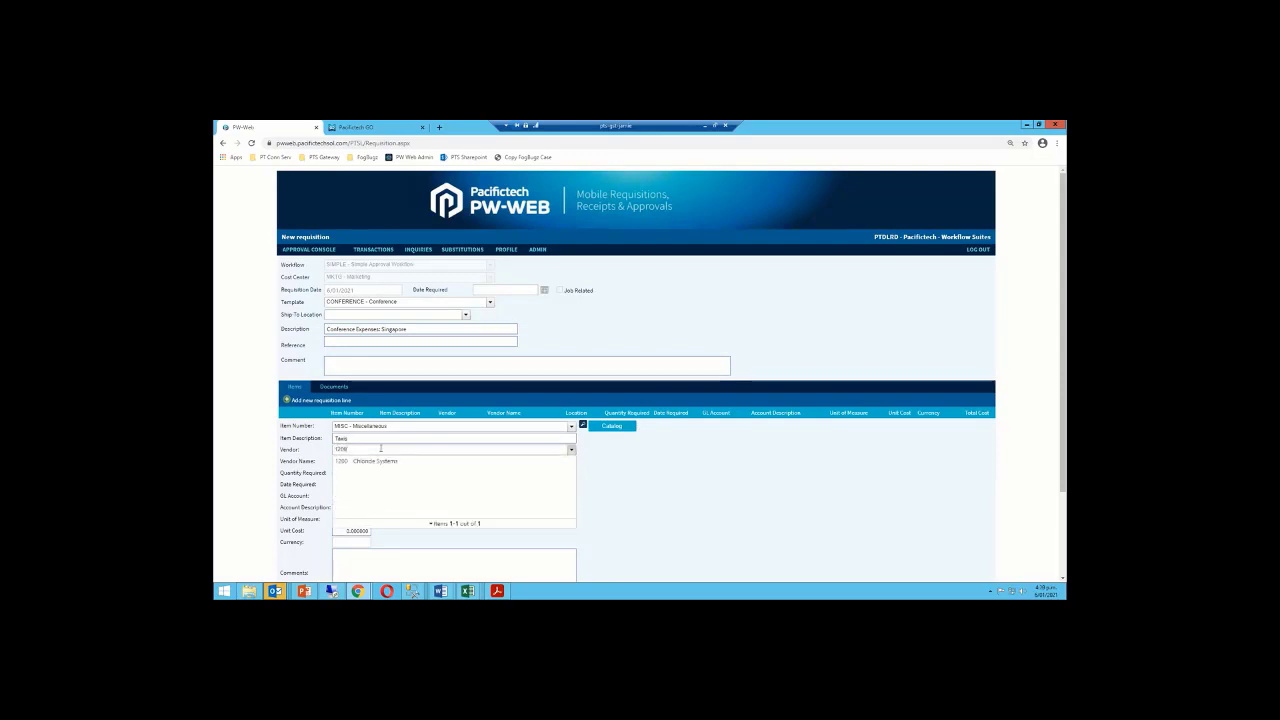
key("BackSpace")
key("BackSpace")
key("BackSpace")
key("BackSpace")
type("ch")
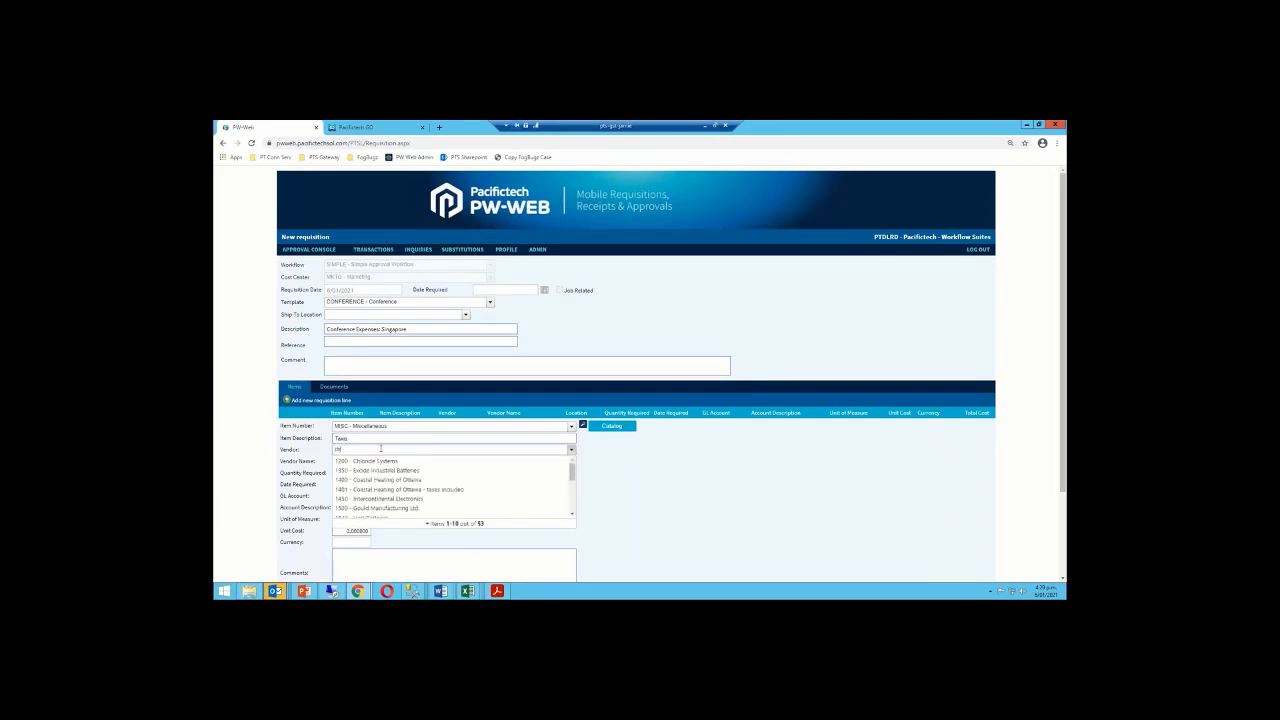
type("r")
type("l")
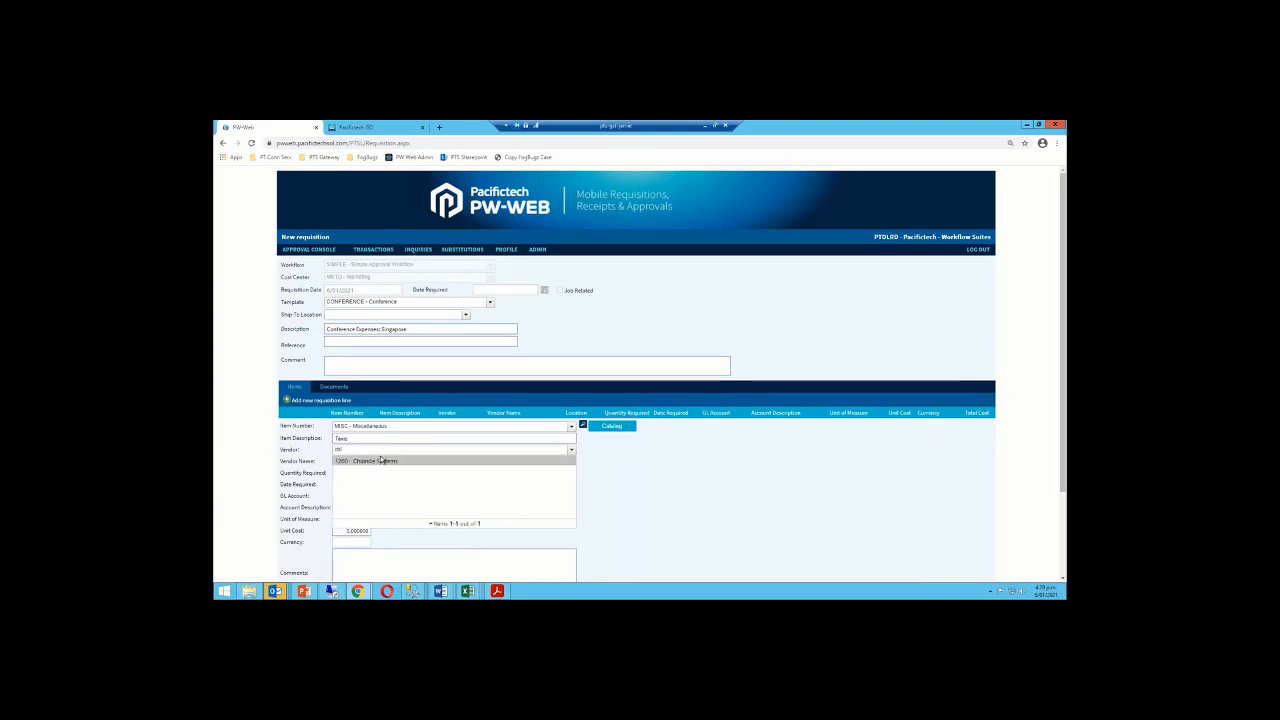
left_click(381, 460)
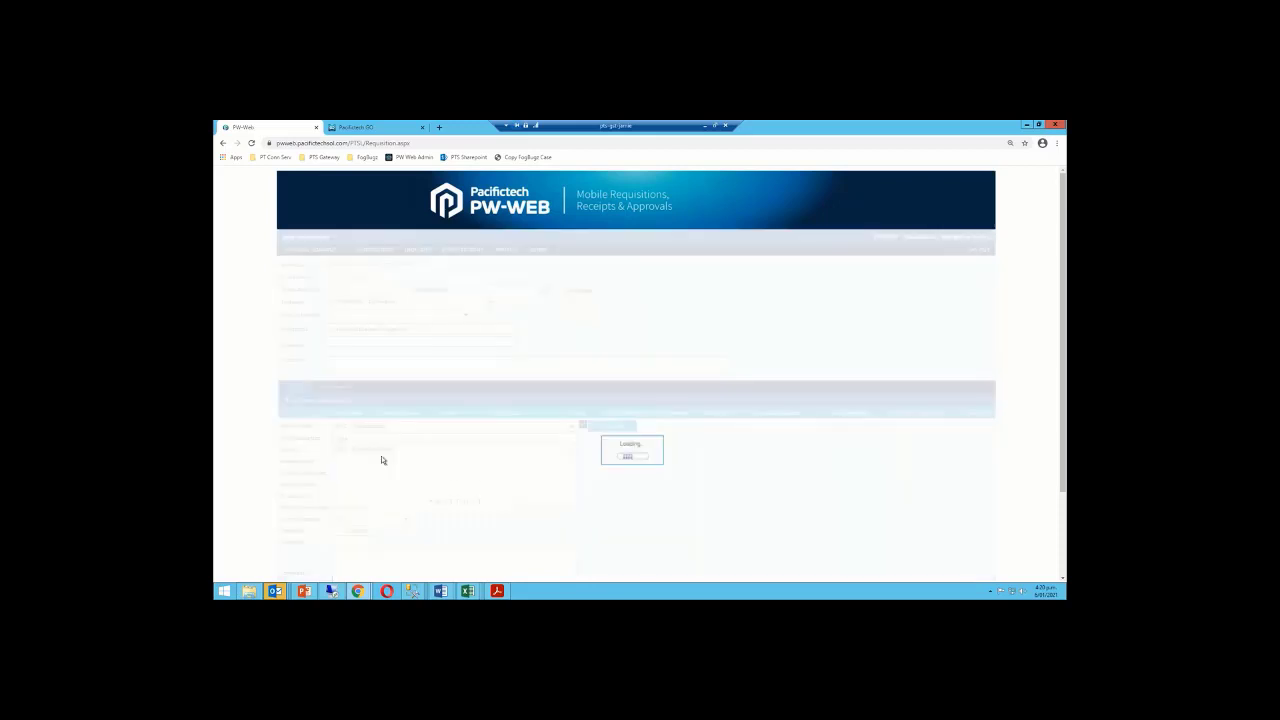
Enter quantity 1 at unit cost 100 and insert the line
type("1")
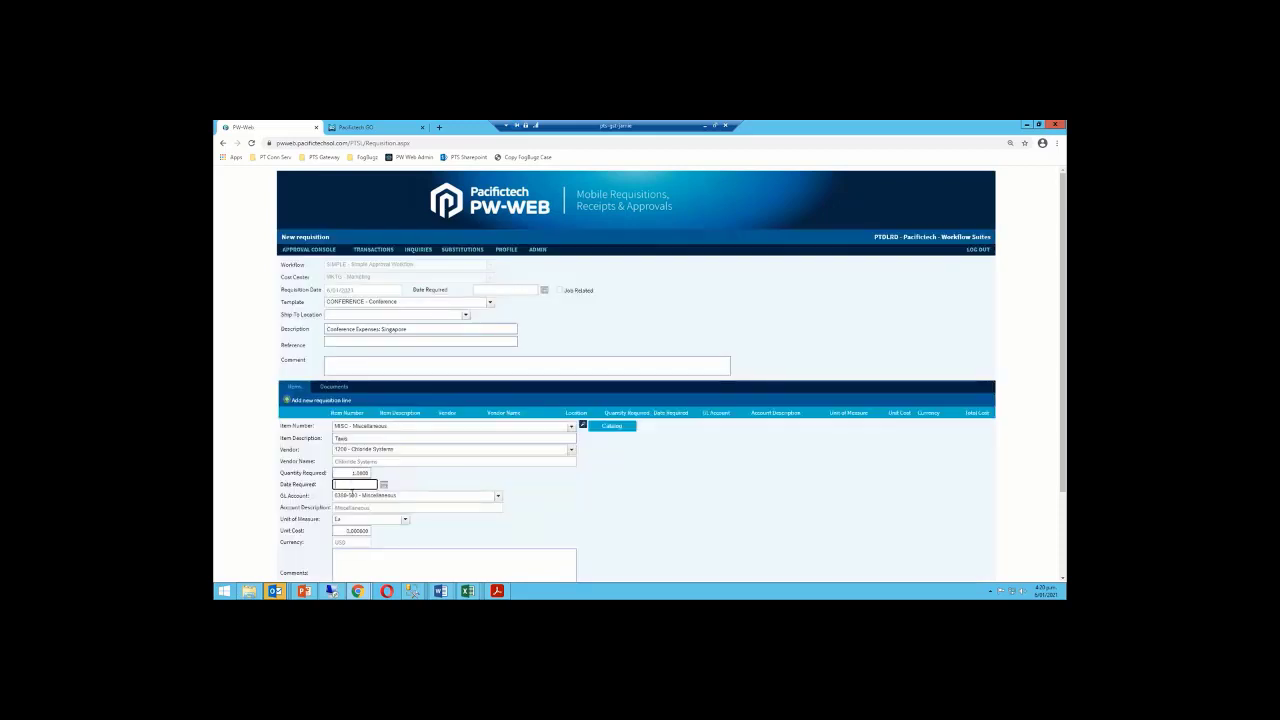
left_click(344, 531)
type("100")
key("Tab")
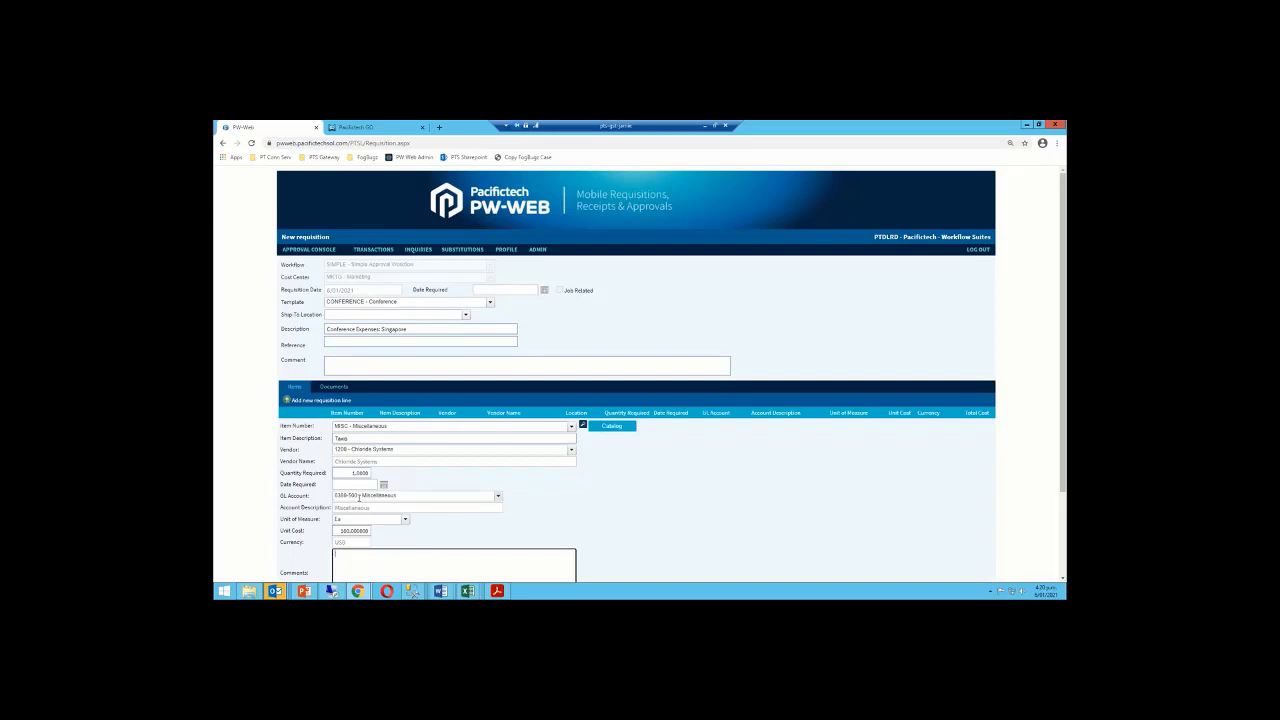
scroll(358, 497, "down", 1)
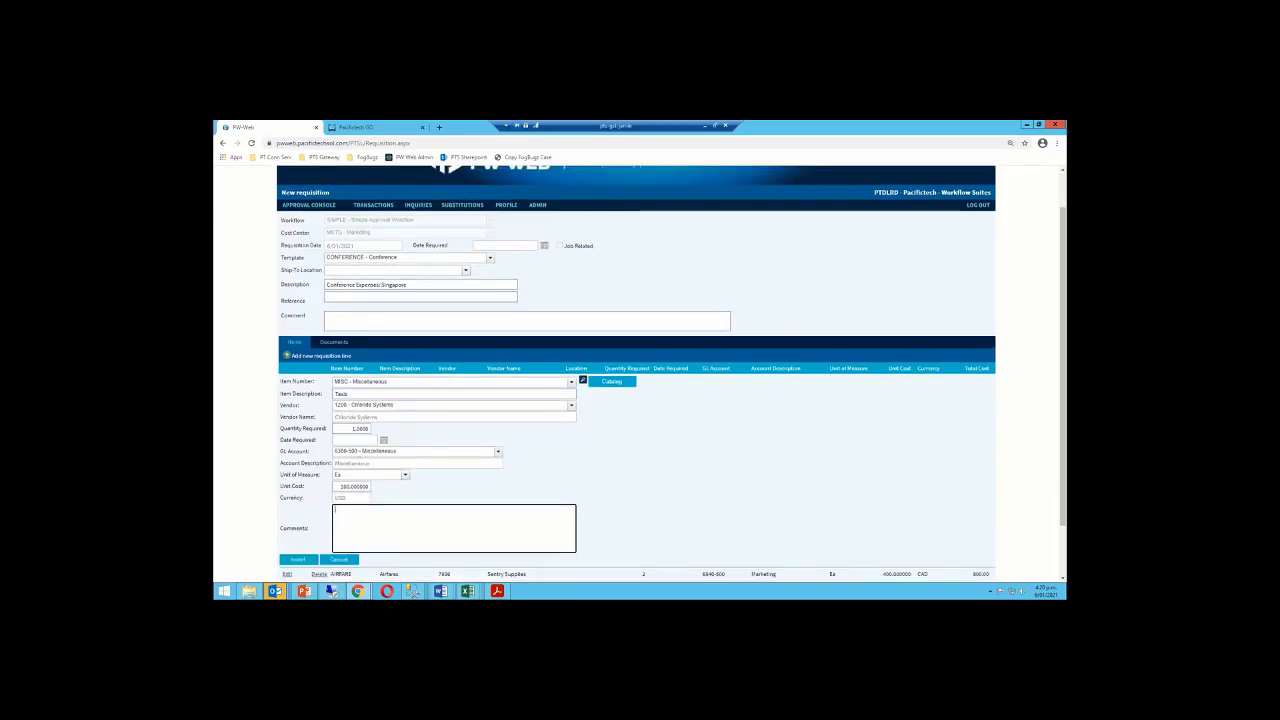
left_click(306, 560)
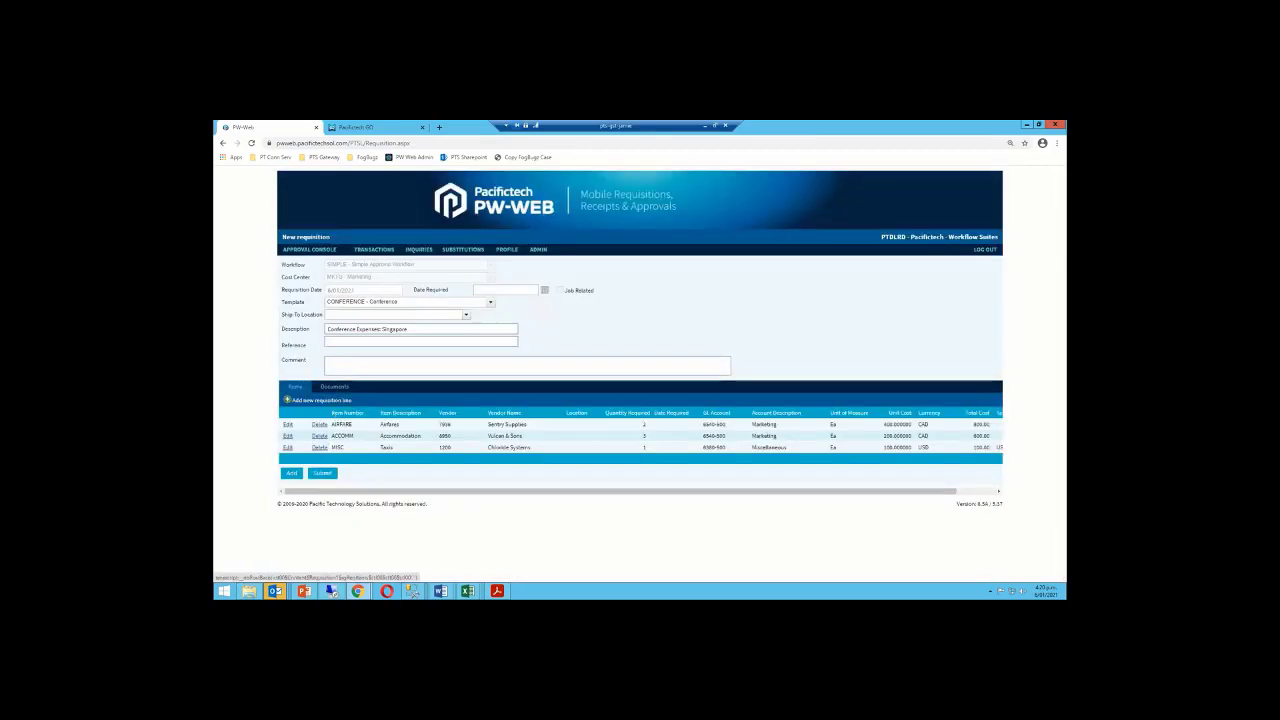
On the Documents tab, attach quote - vendor-us.pdf described as Quote #1
left_click(334, 387)
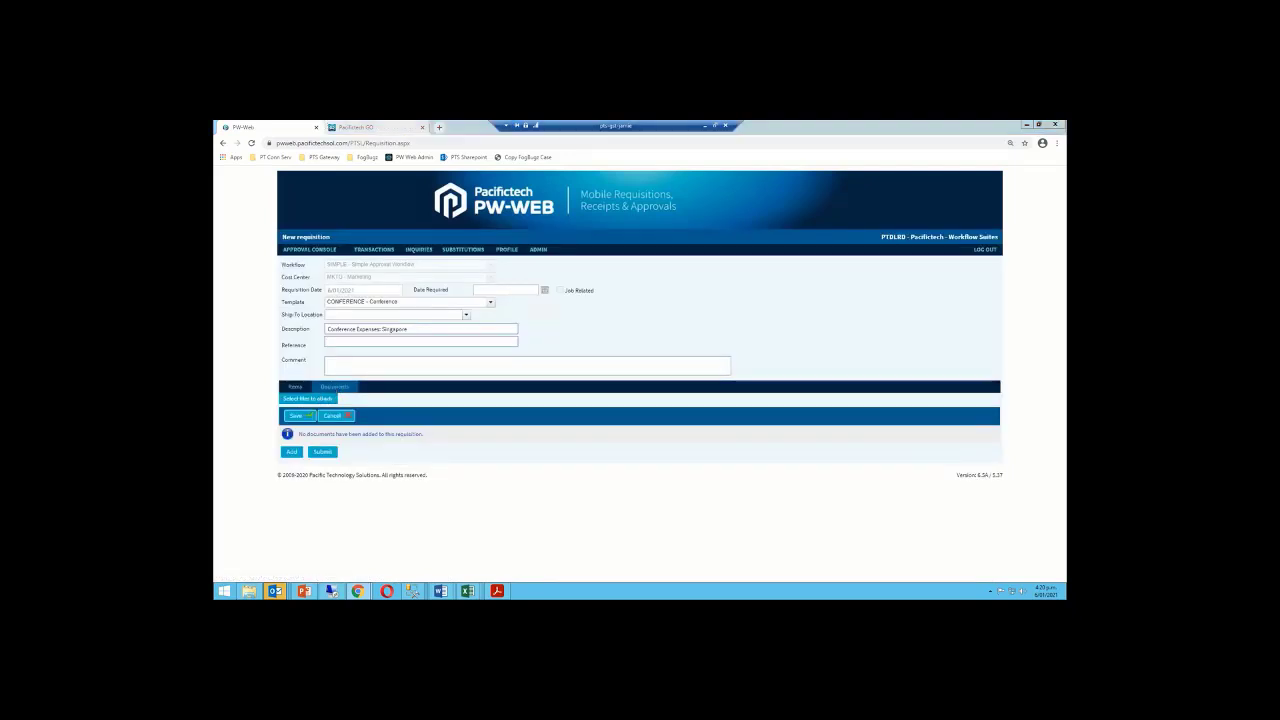
left_click(314, 400)
left_click(403, 184)
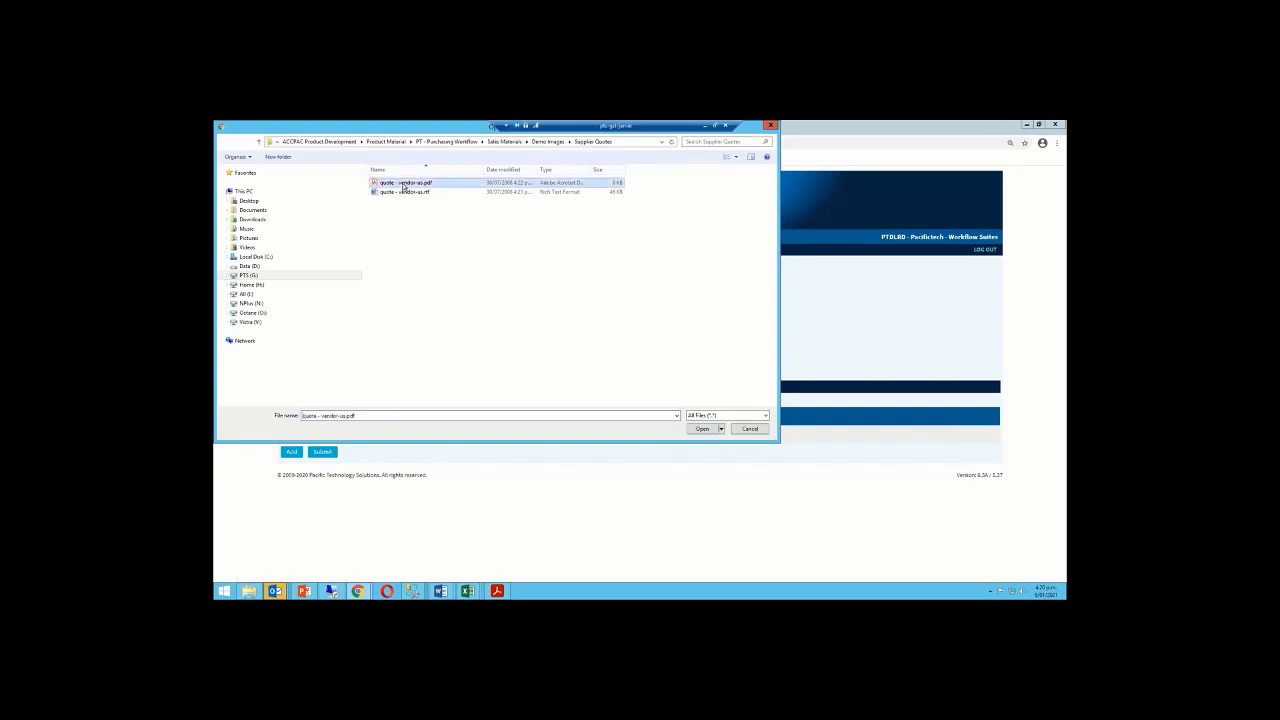
left_click(700, 429)
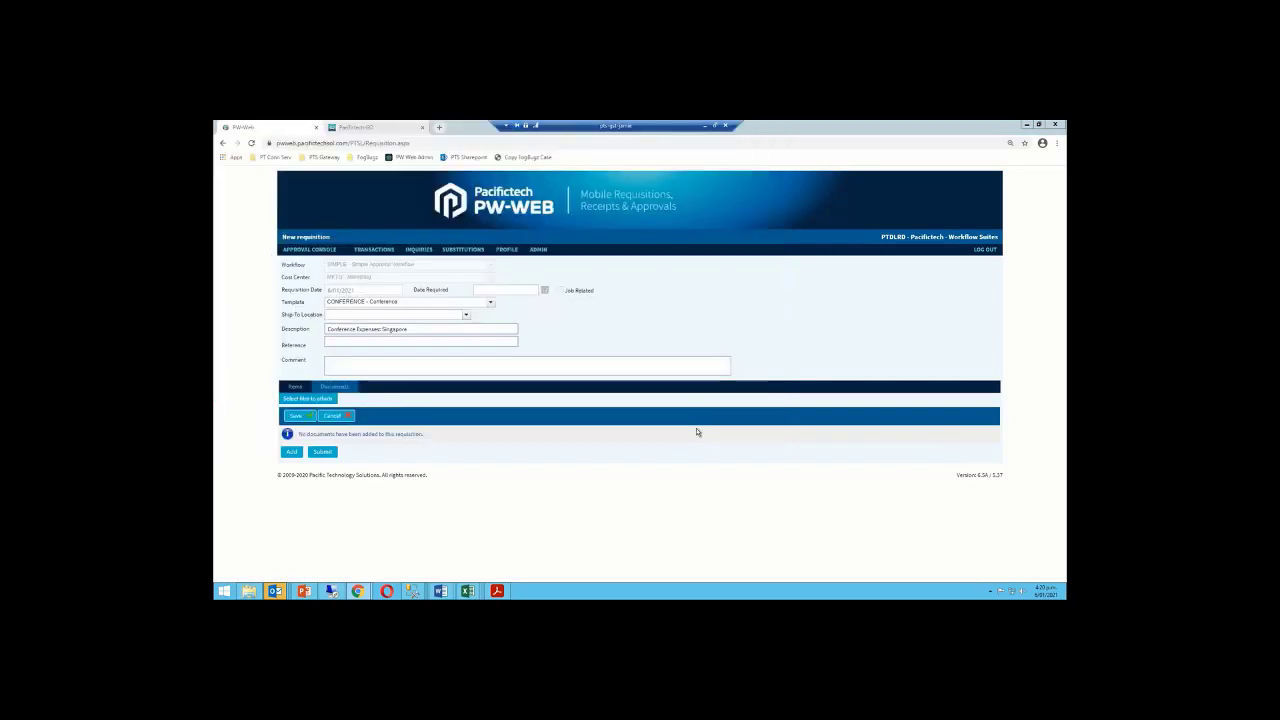
left_click(686, 447)
type("Q")
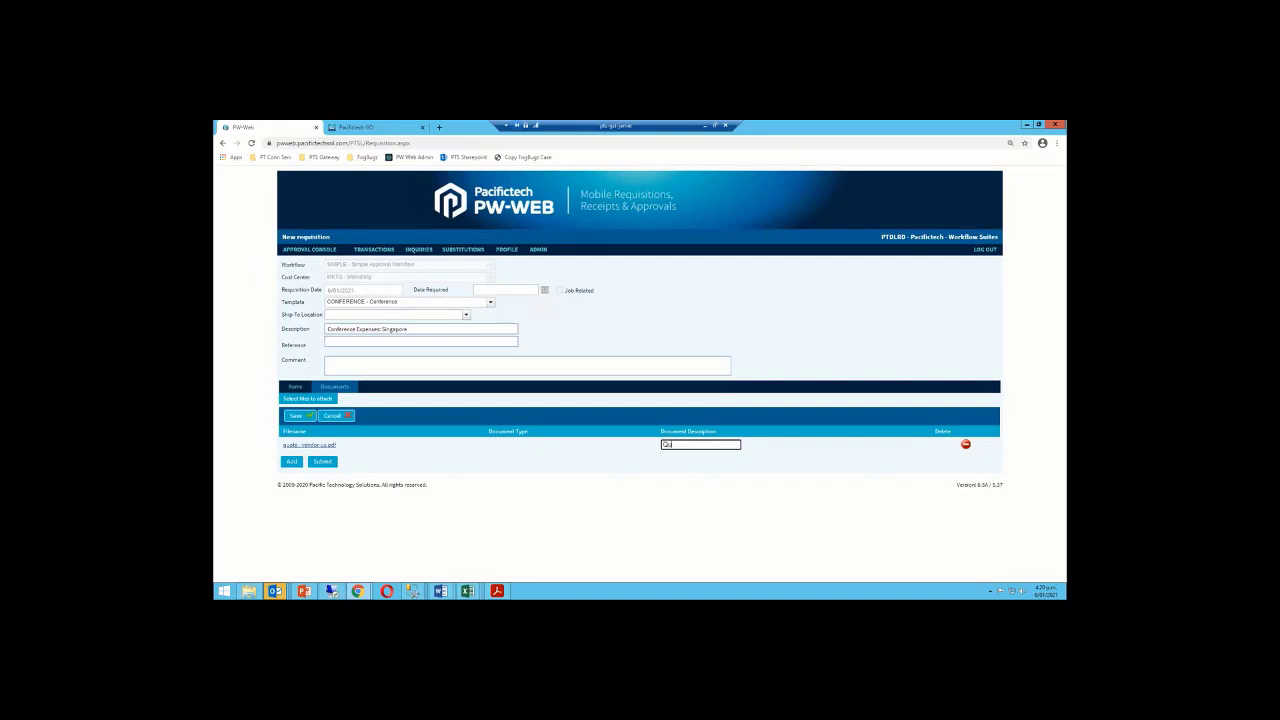
type("uote #1")
left_click(303, 416)
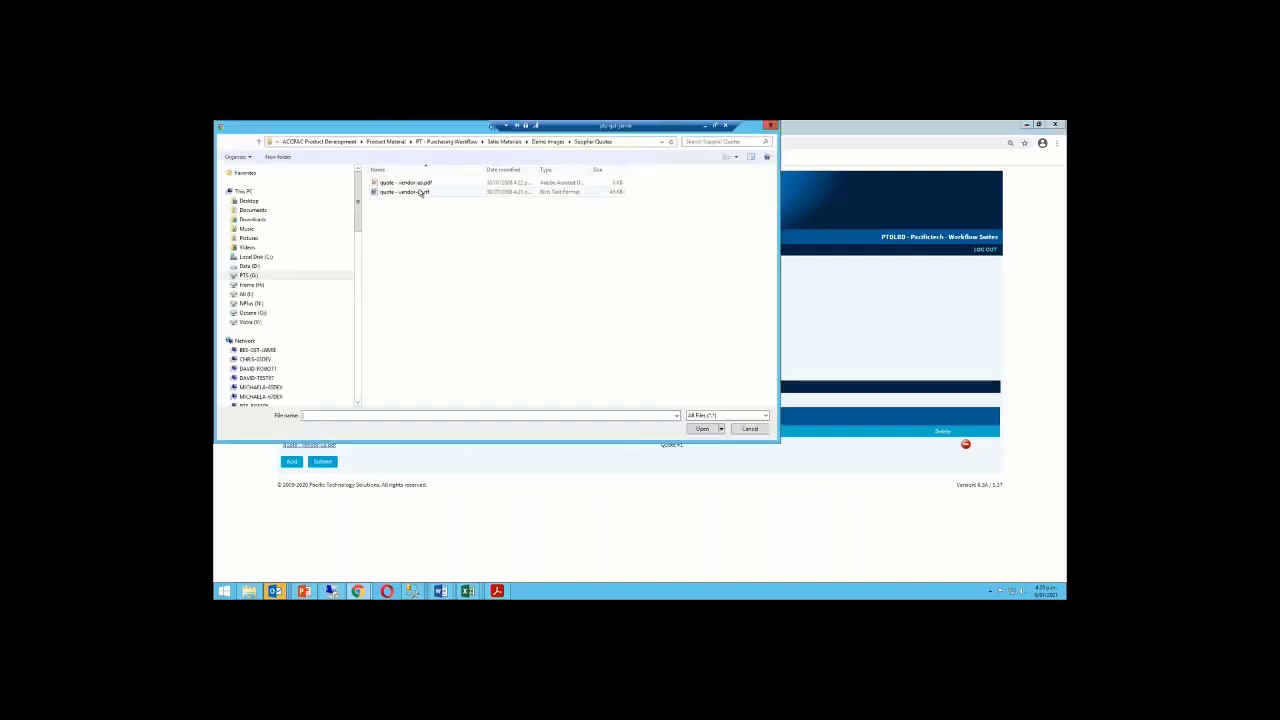
Attach quote - vendor-us.rtf as Quote #2, then submit the requisition
left_click(419, 193)
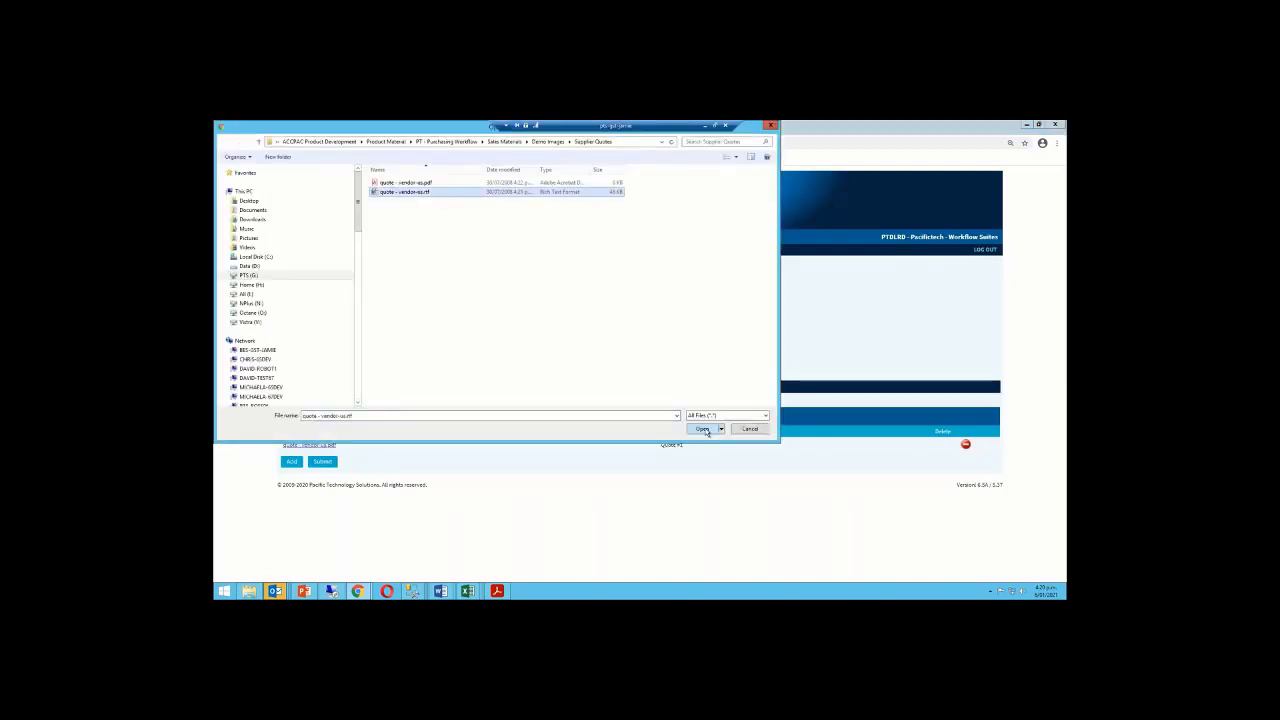
left_click(707, 430)
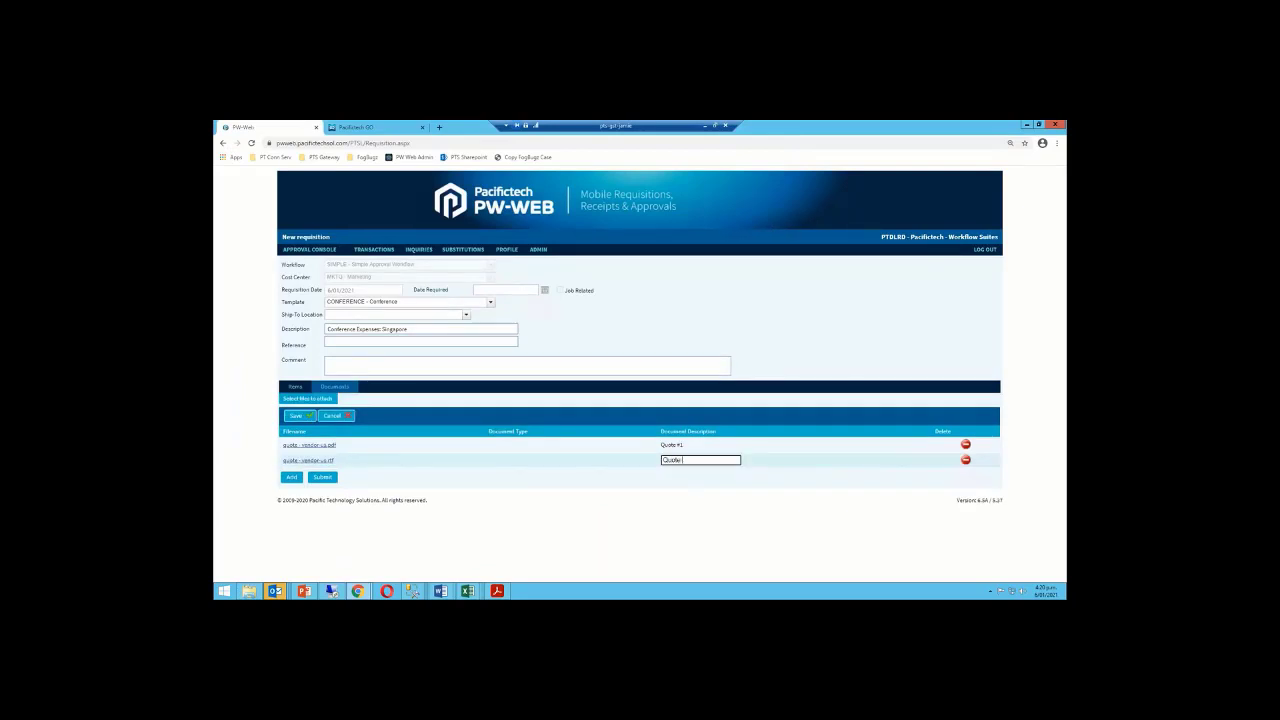
key("Tab")
left_click(296, 416)
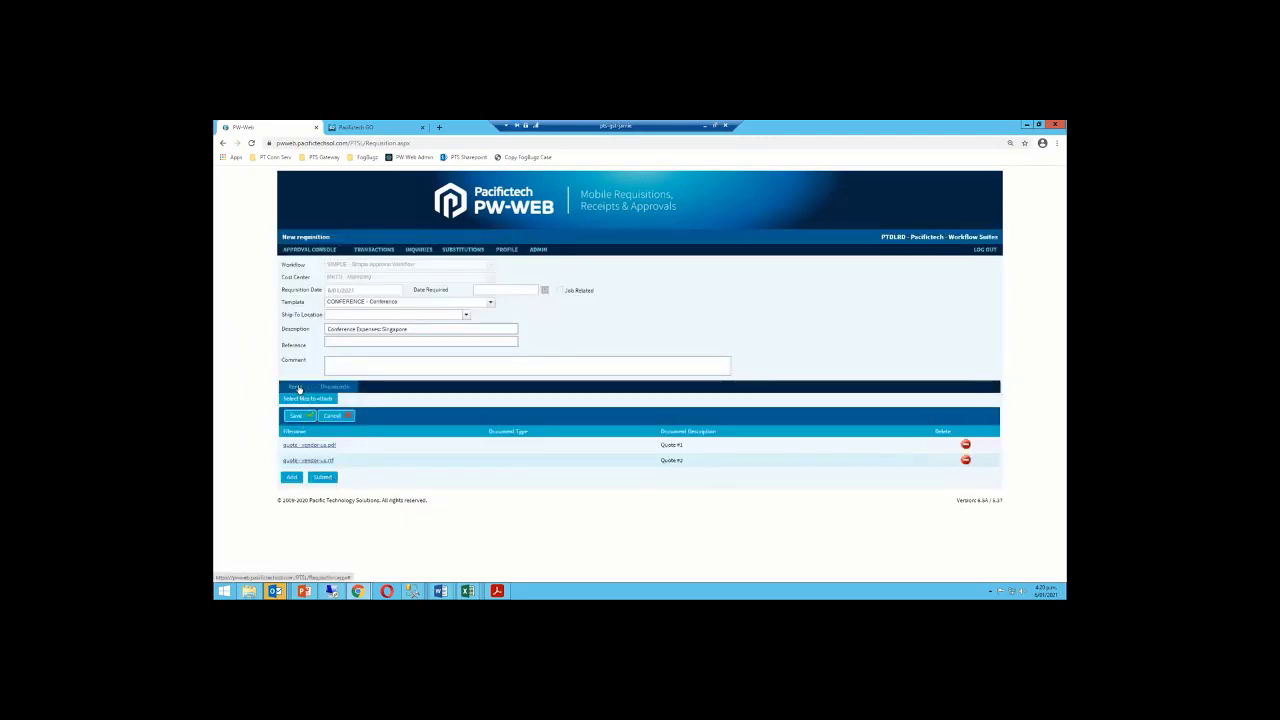
left_click(327, 478)
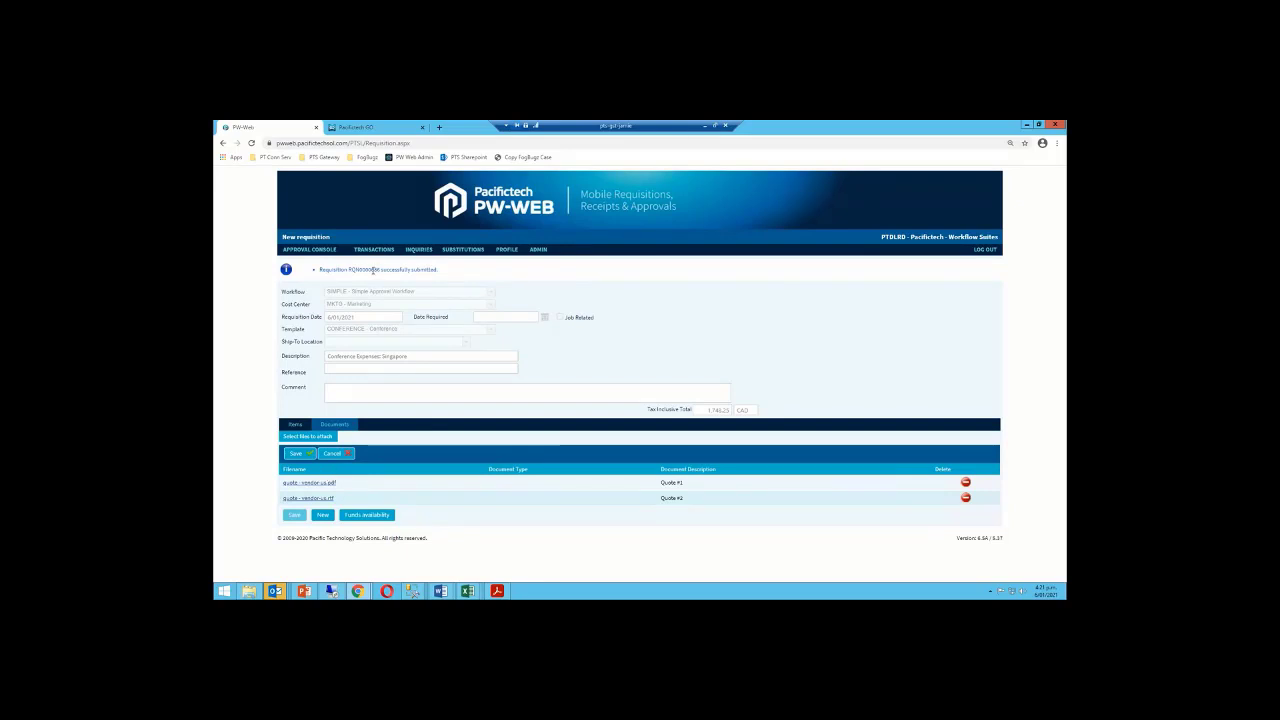
Check the submission confirmation, then browse the Transactions and Inquiries menus
mouse_move(374, 257)
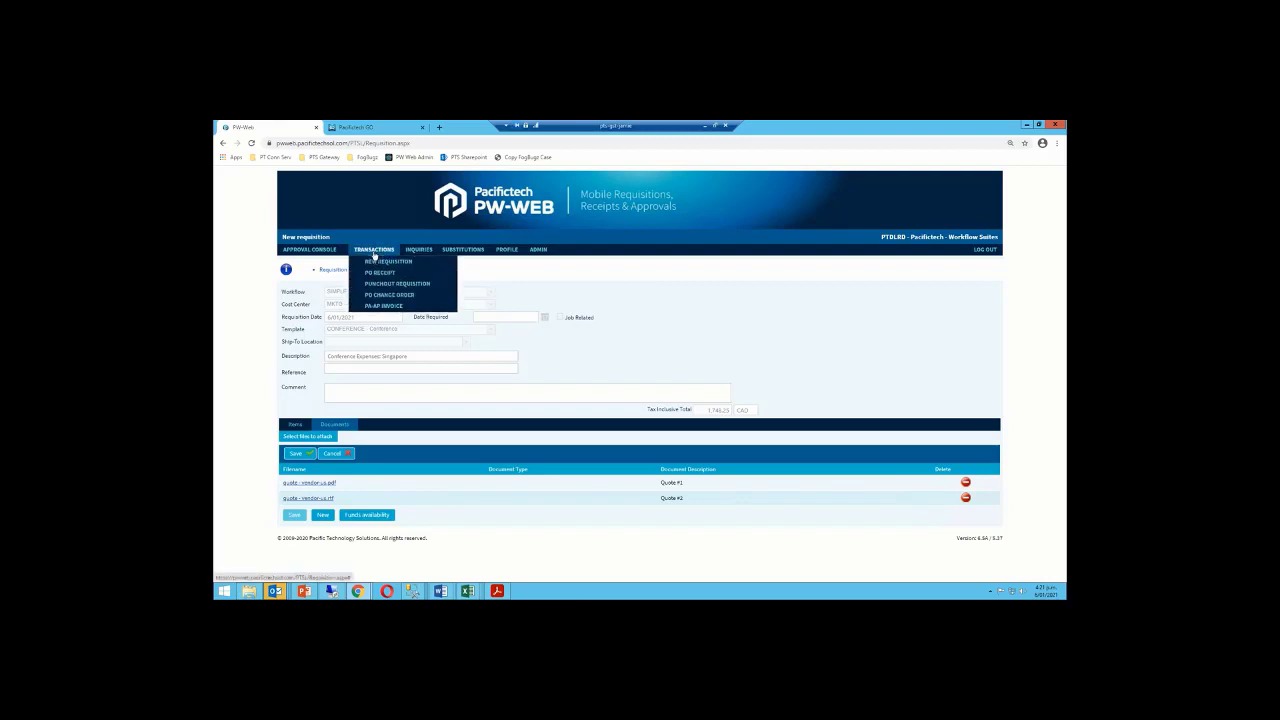
mouse_move(420, 252)
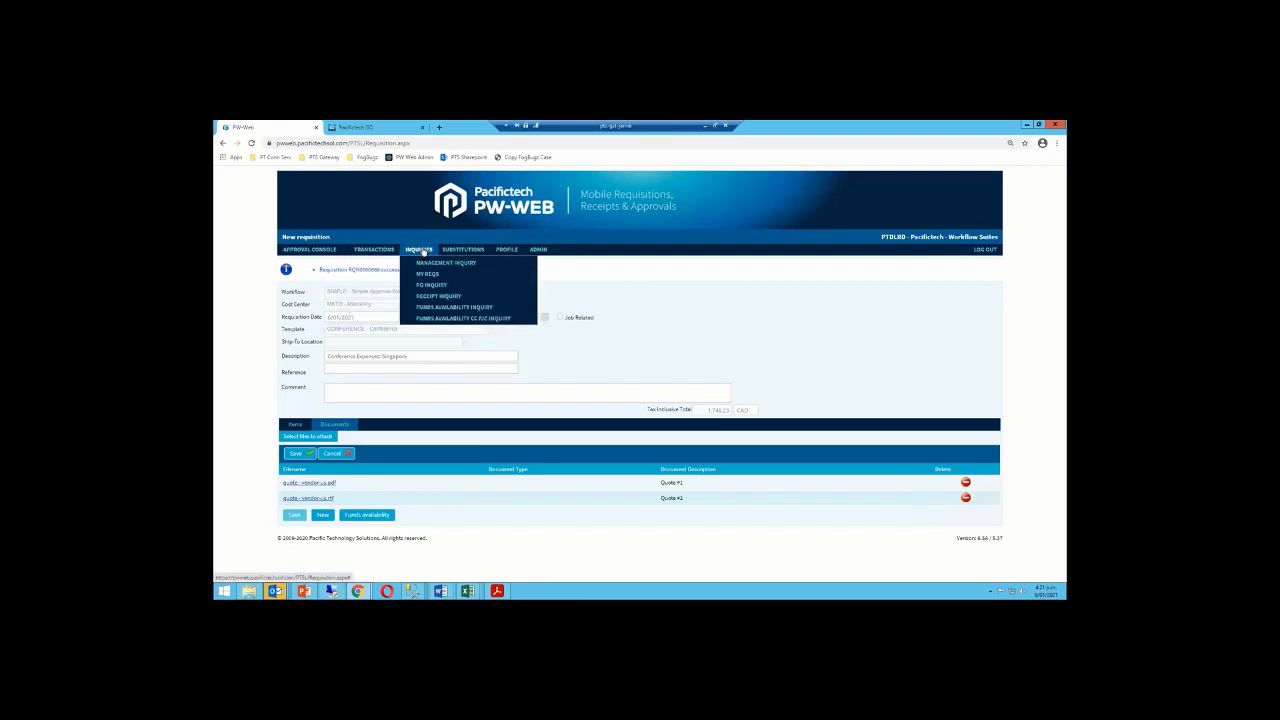
Open My Reqs, sort by document number descending, and open the newest requisition
left_click(430, 276)
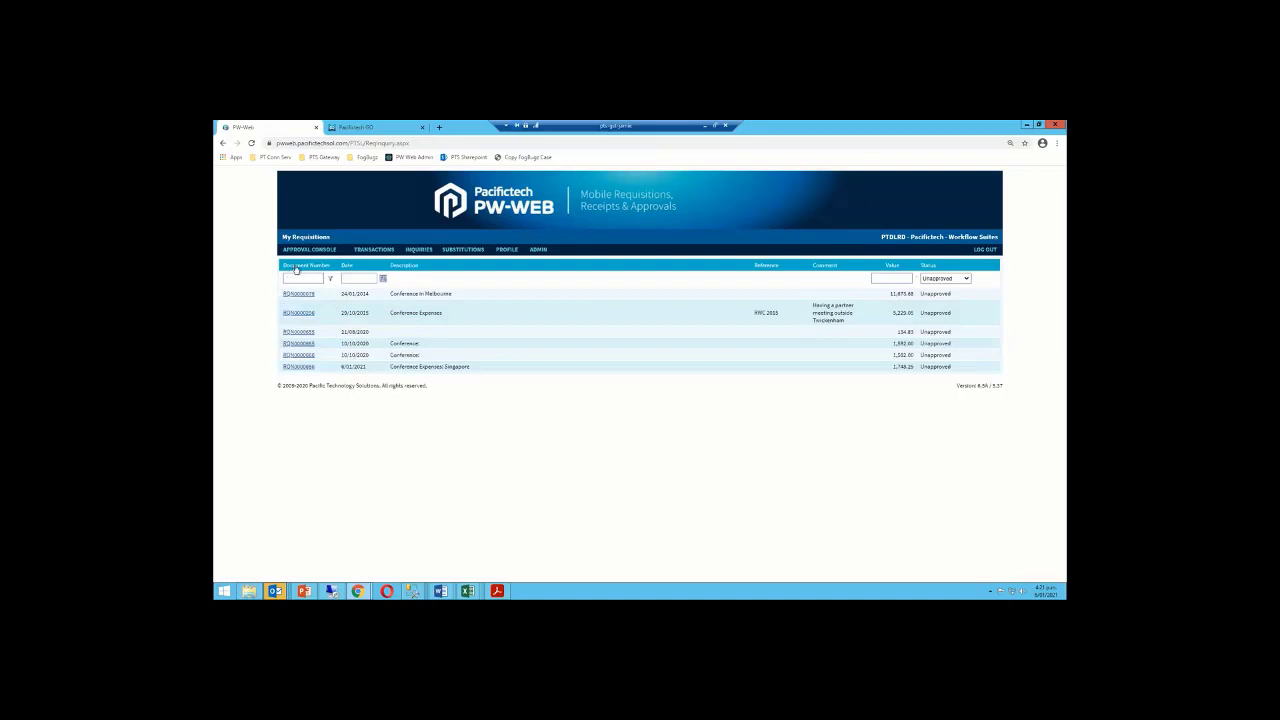
left_click(296, 268)
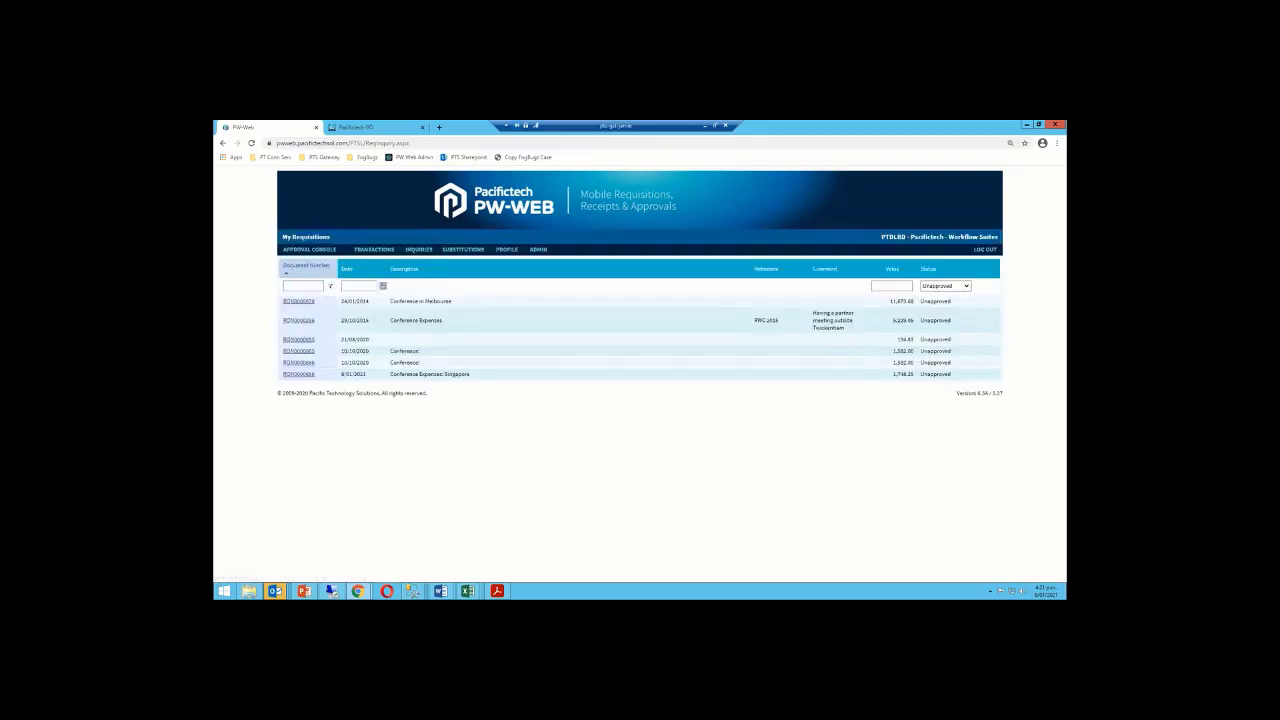
left_click(290, 272)
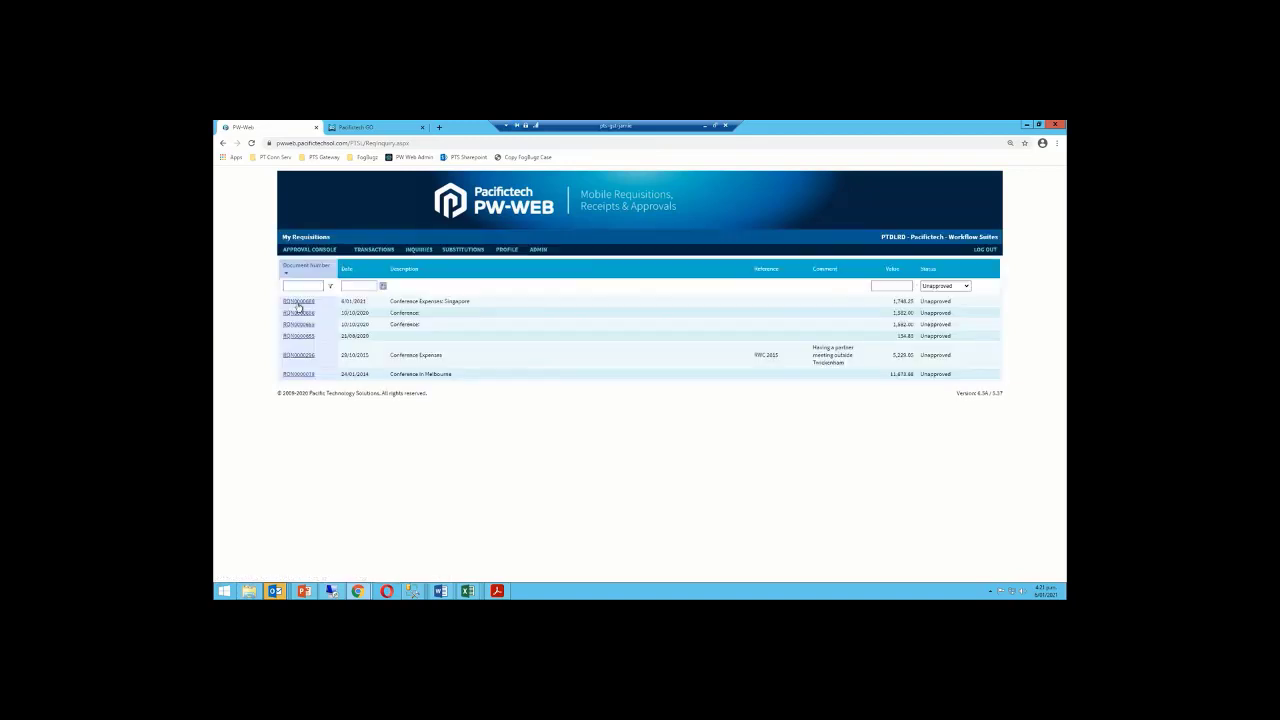
left_click(299, 301)
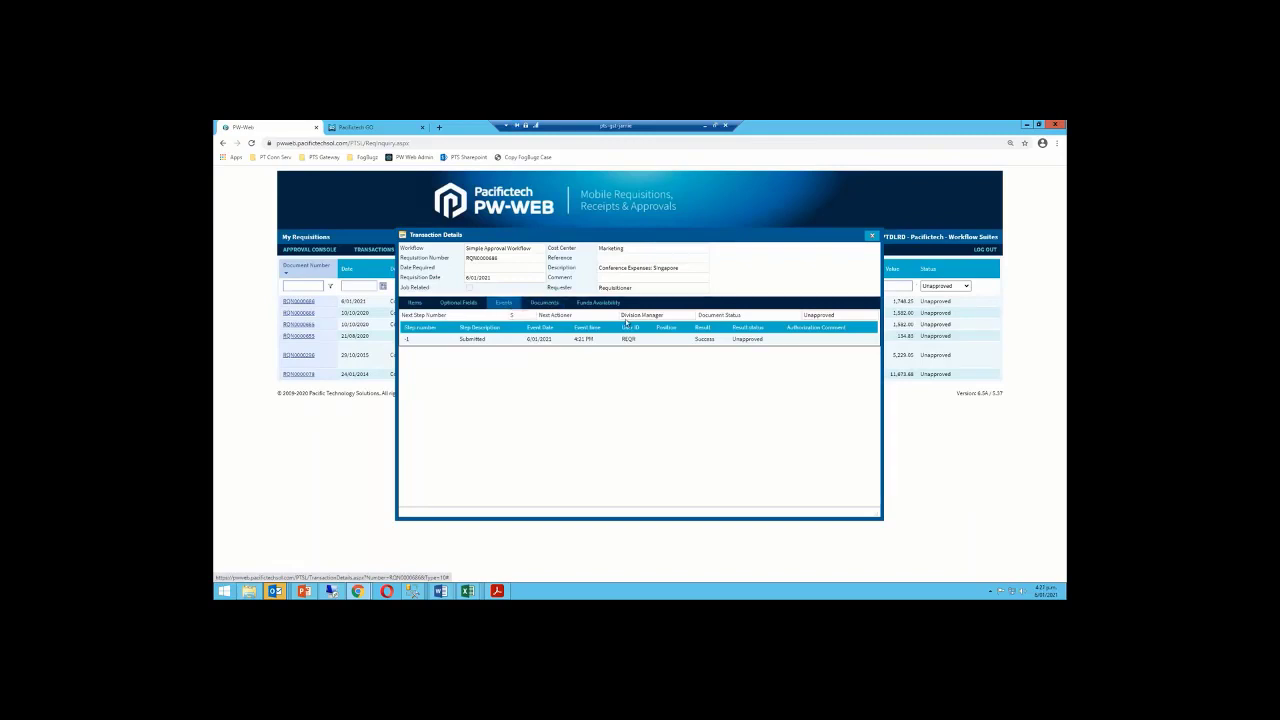
Highlight Division Manager as next actioner and close the transaction details
left_click_drag(666, 315, 621, 315)
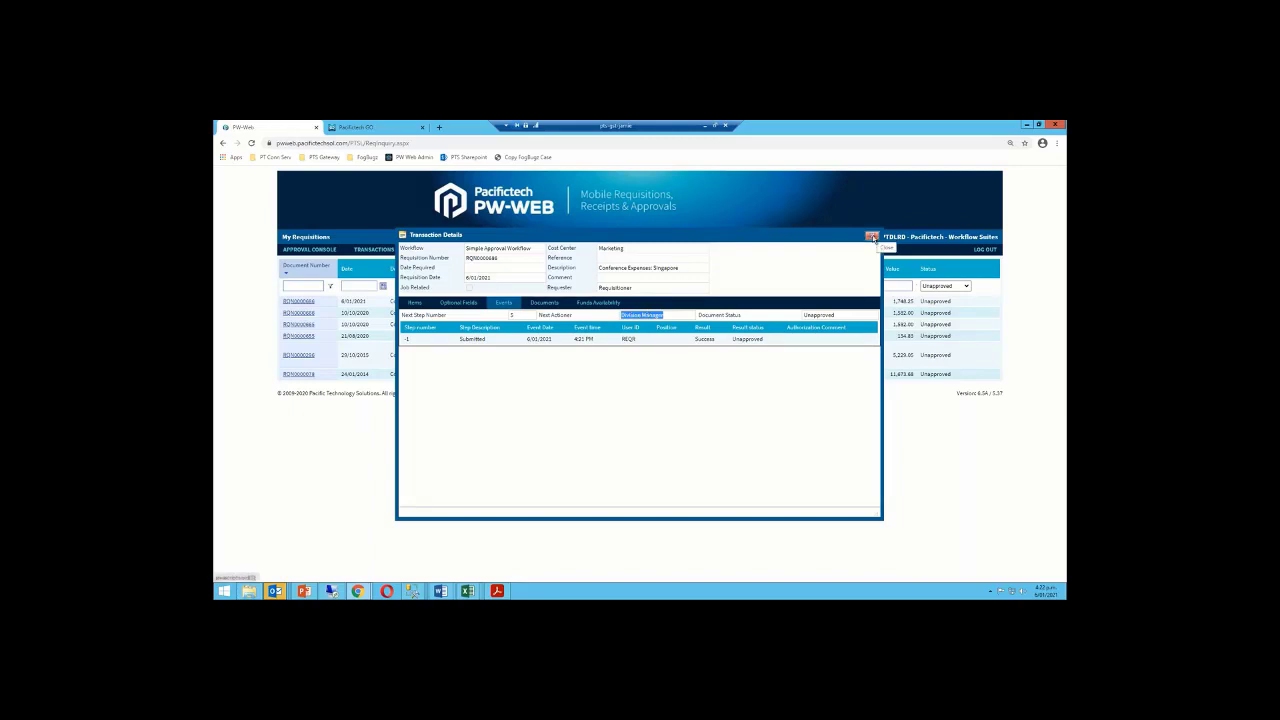
left_click(873, 238)
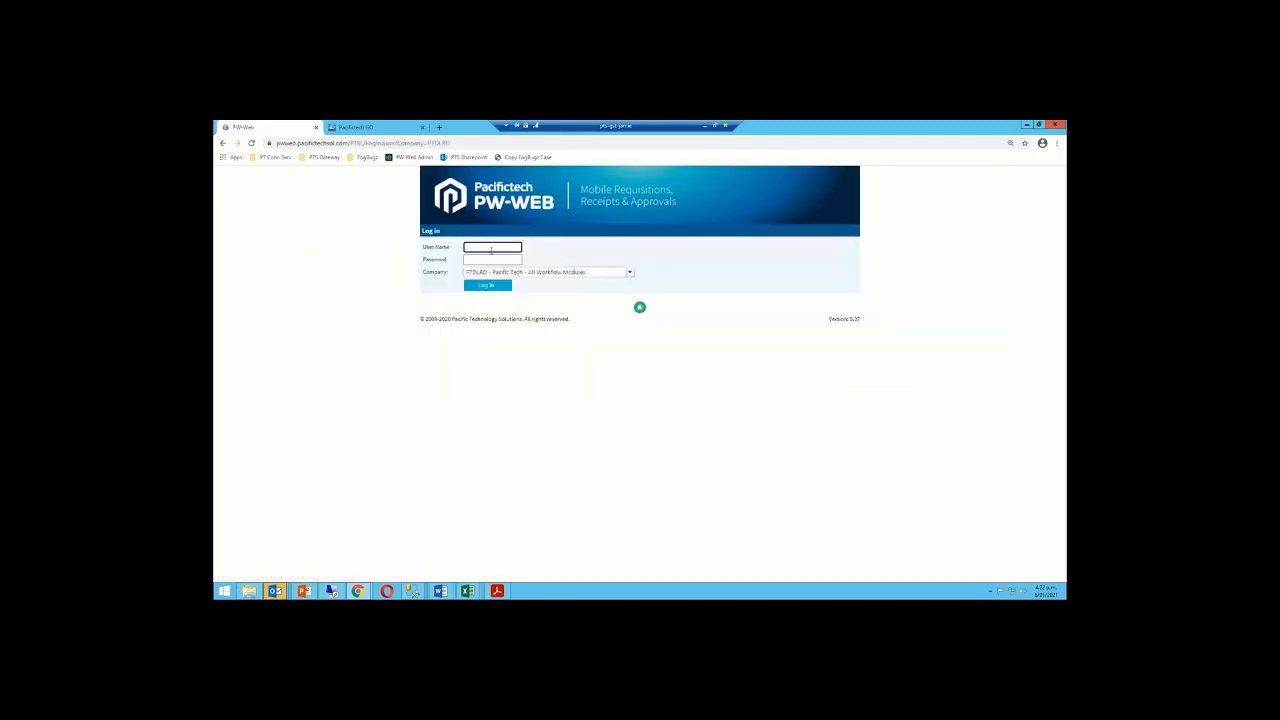
Log in as the division manager with the saved user name and password
left_click(490, 247)
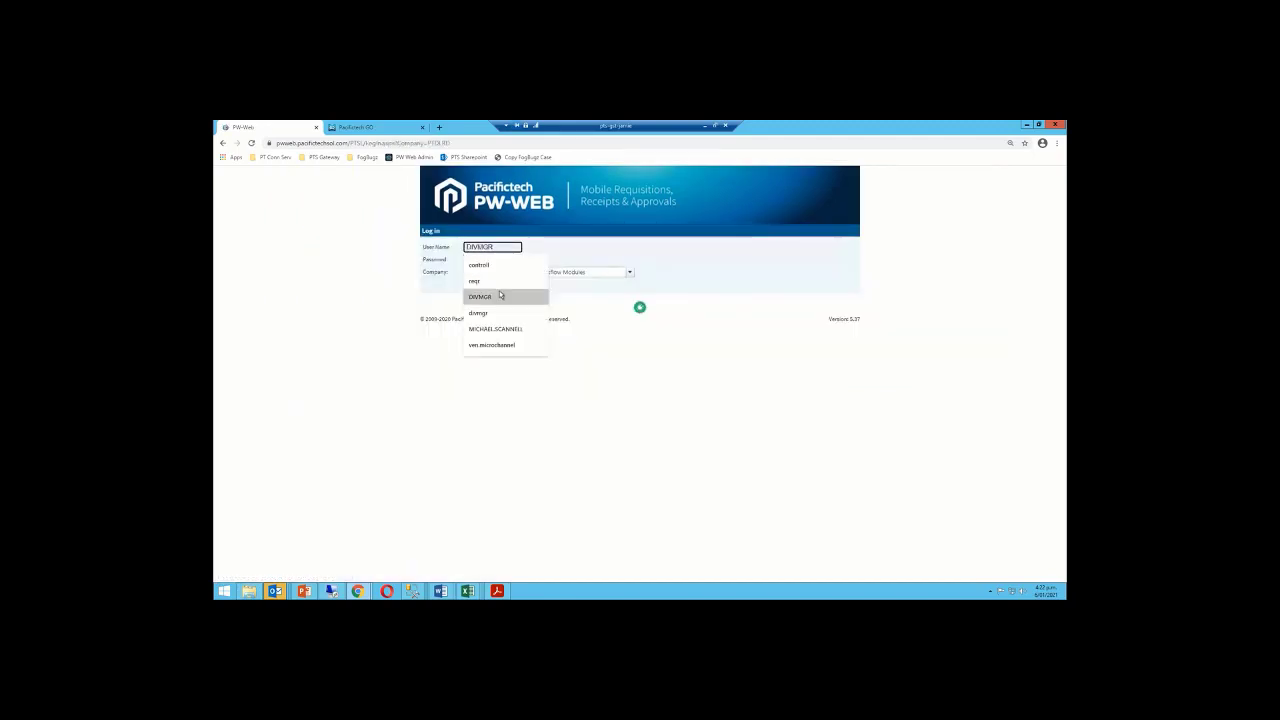
left_click(495, 296)
left_click(498, 260)
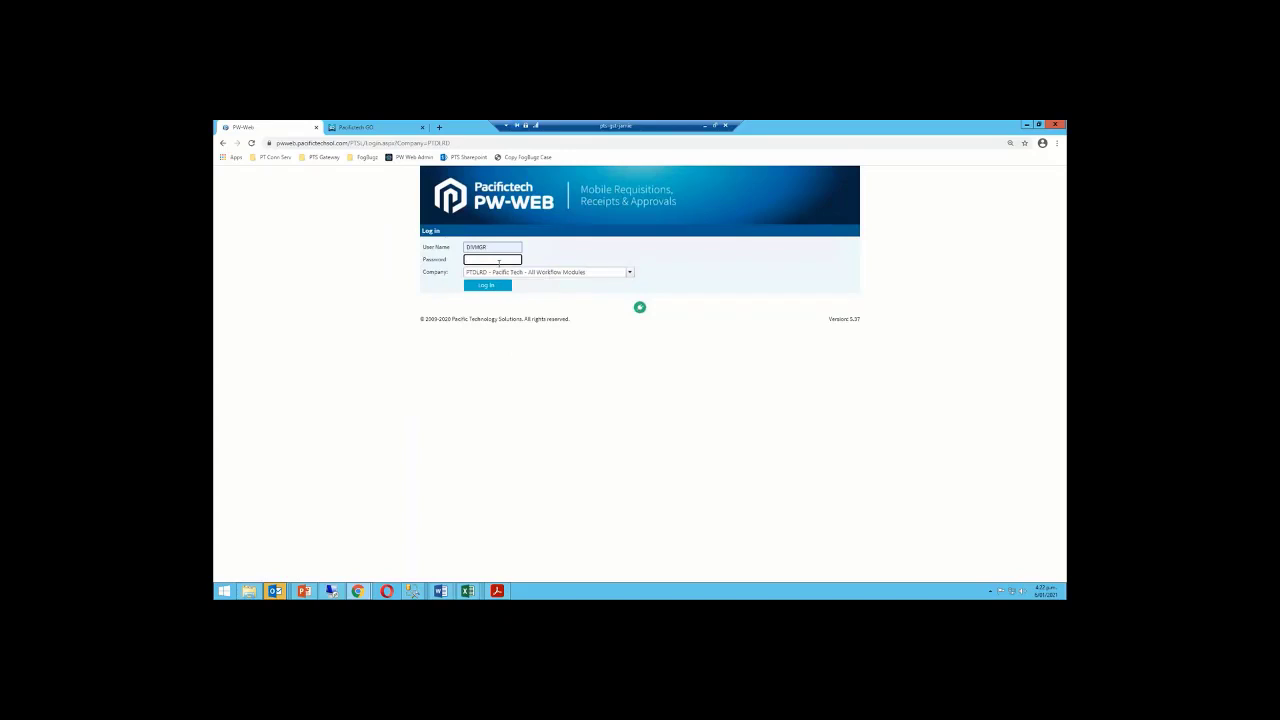
type("••••••")
left_click(488, 286)
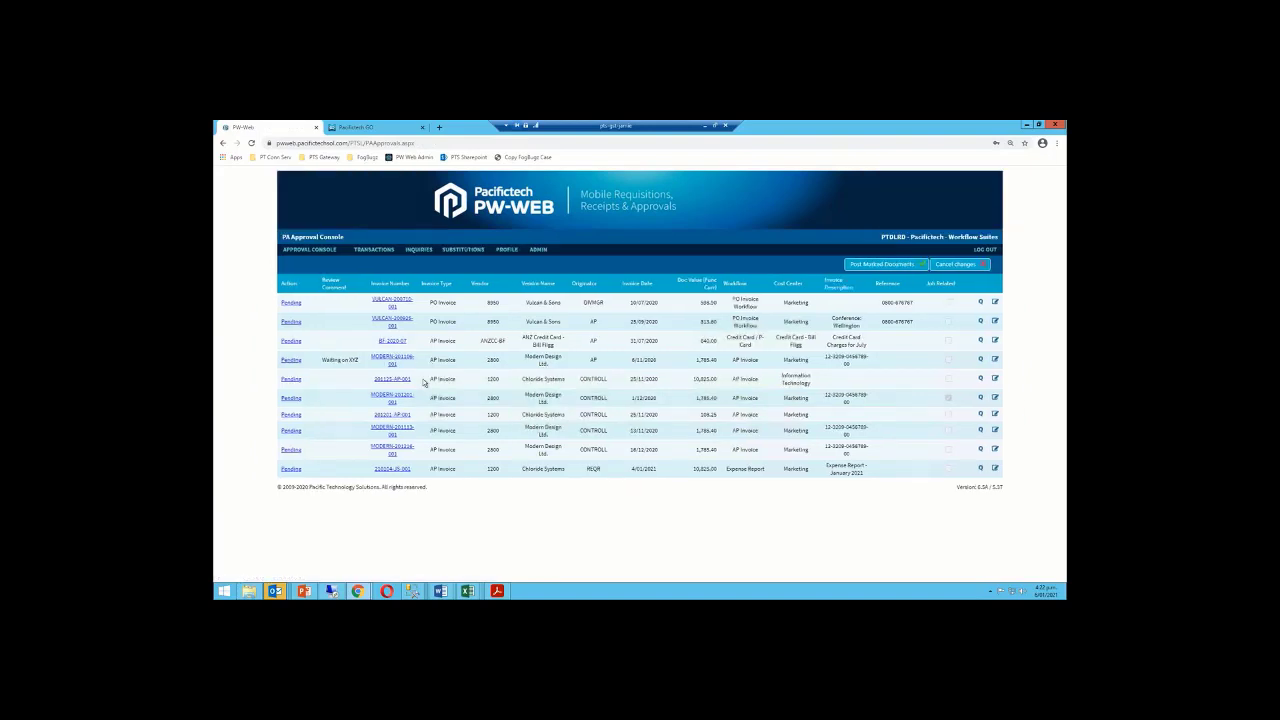
Confirm Other Approvals is empty, then list the six pending Purchasing approvals
mouse_move(299, 250)
mouse_move(309, 249)
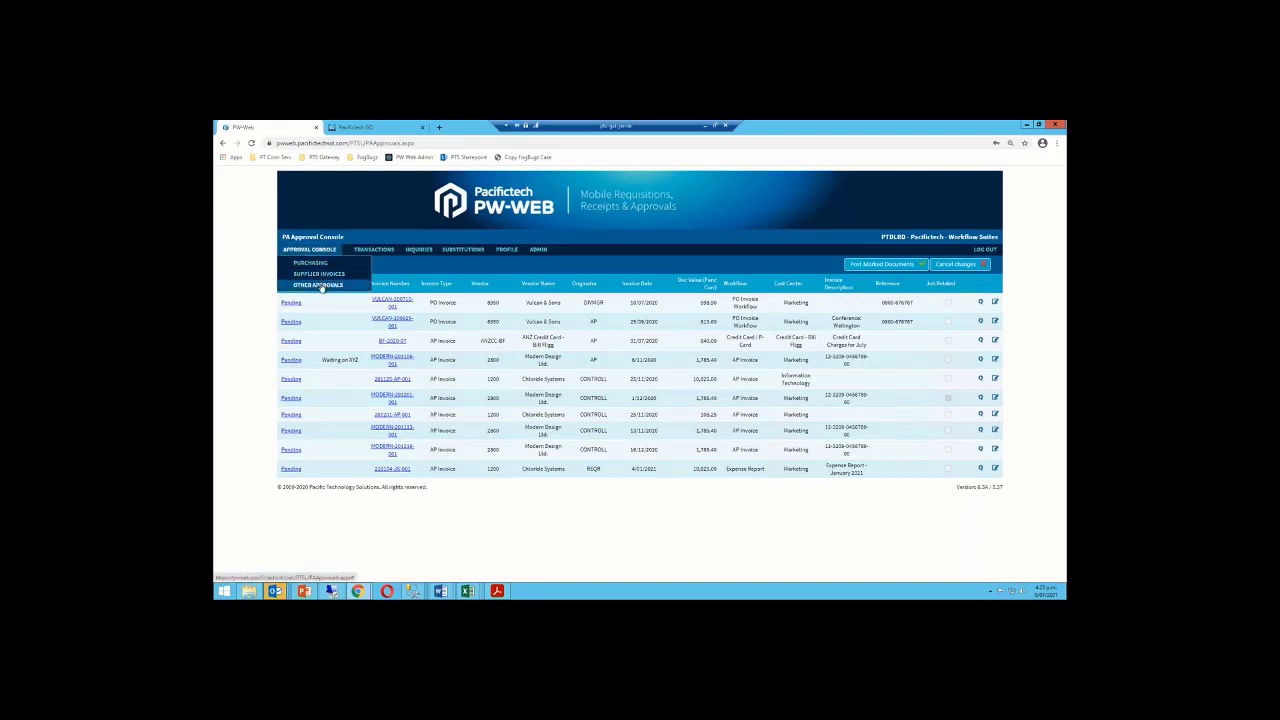
left_click(320, 286)
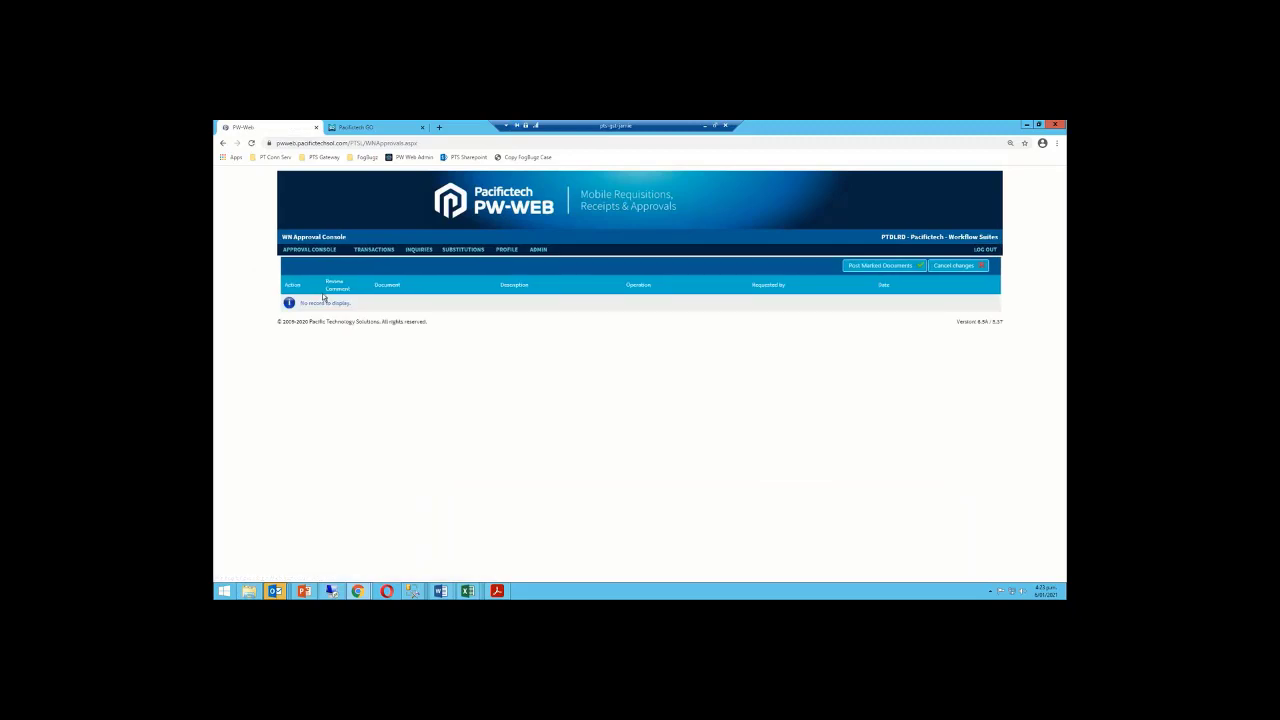
mouse_move(333, 258)
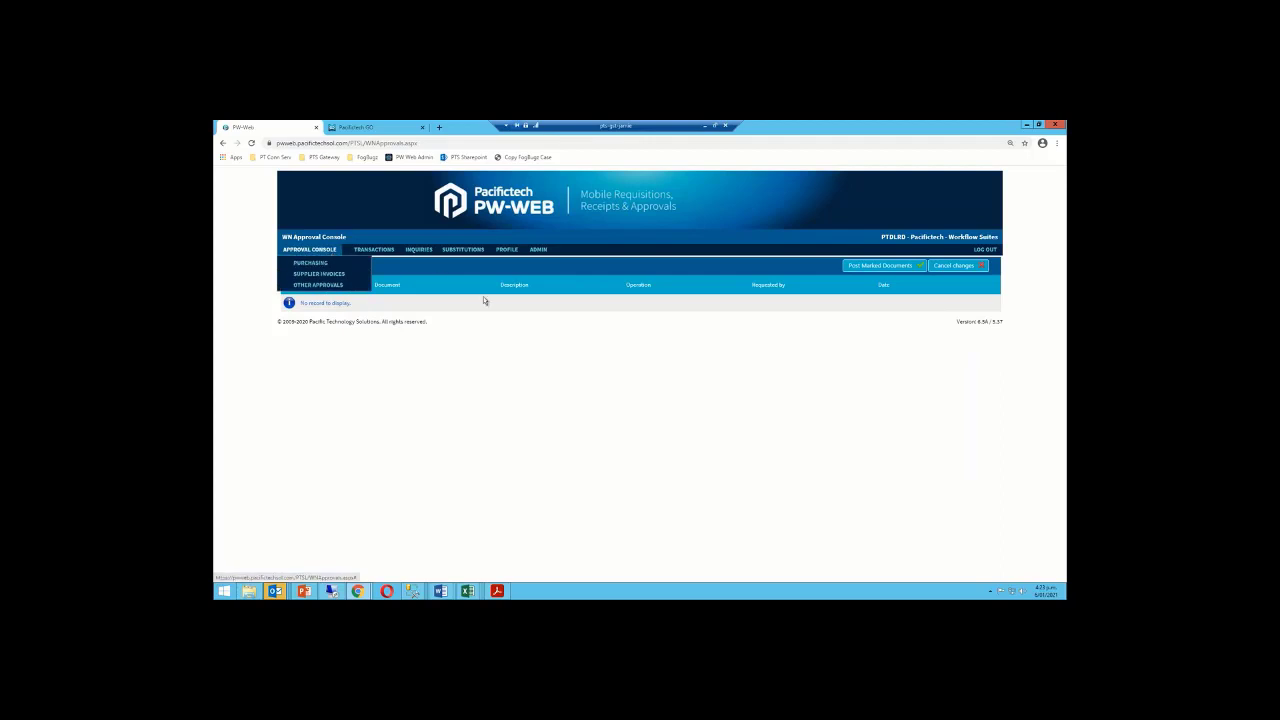
left_click(312, 263)
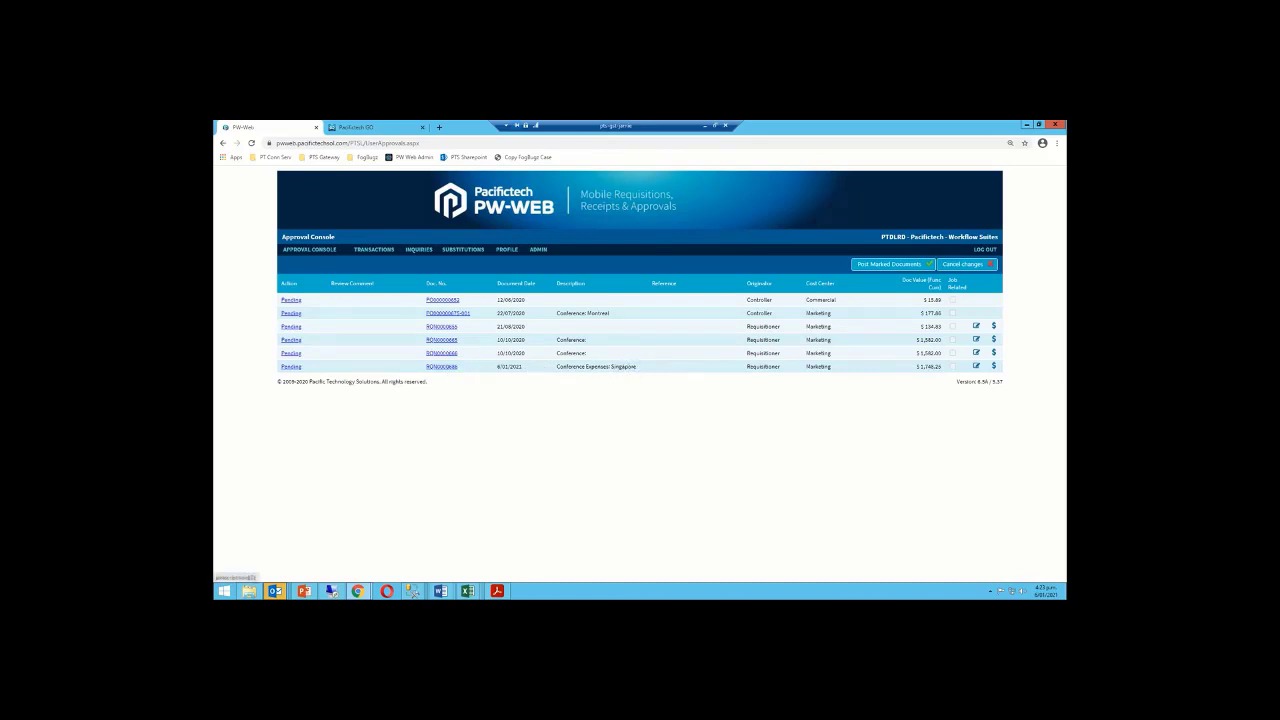
left_click(445, 367)
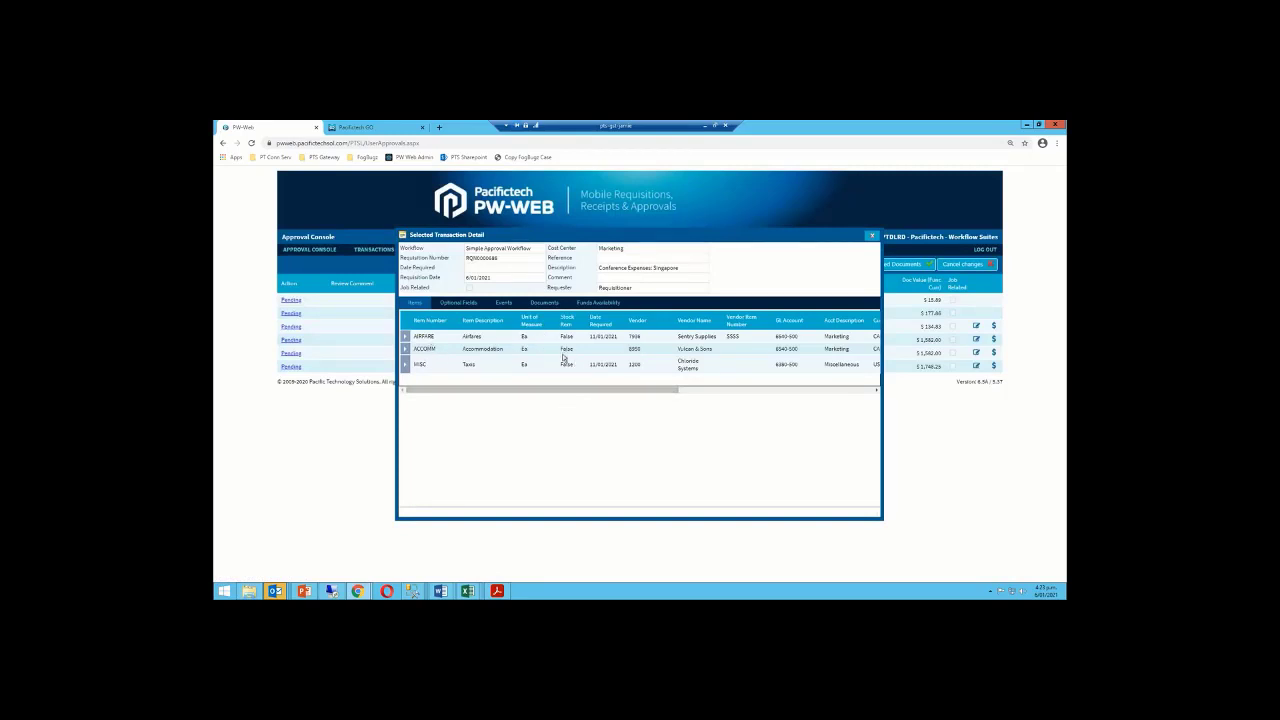
left_click_drag(647, 390, 730, 390)
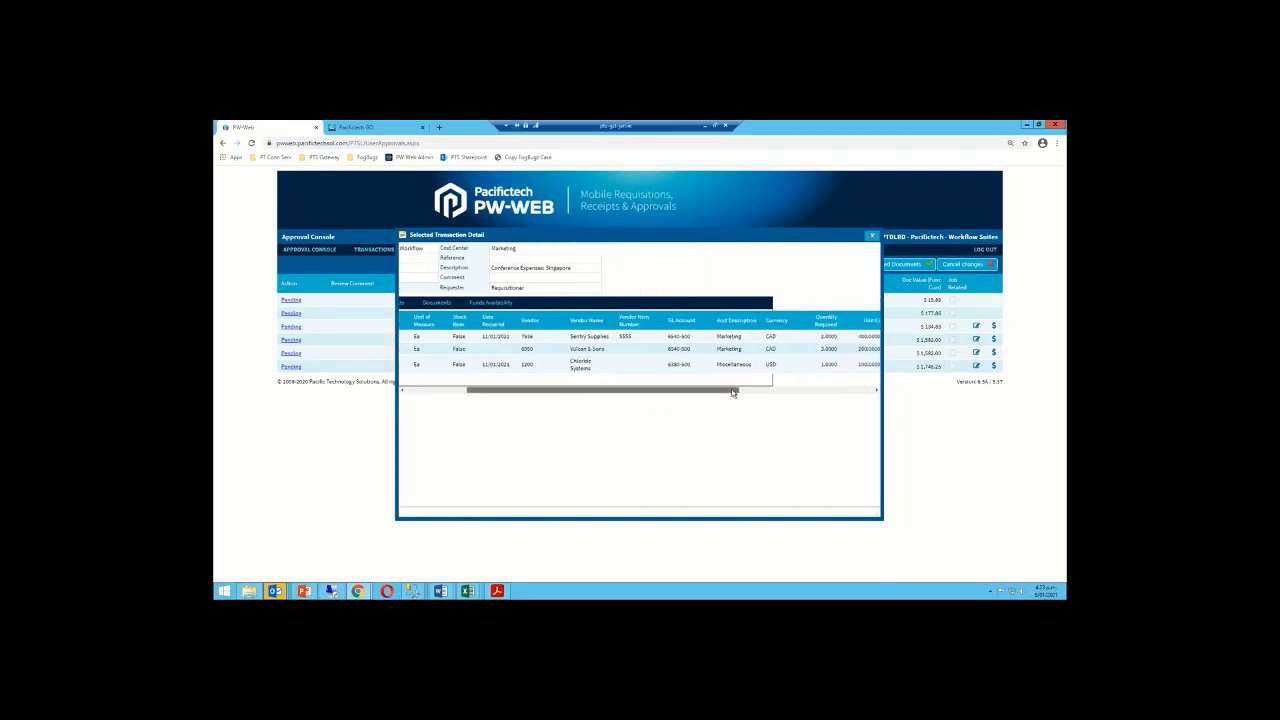
left_click(746, 391)
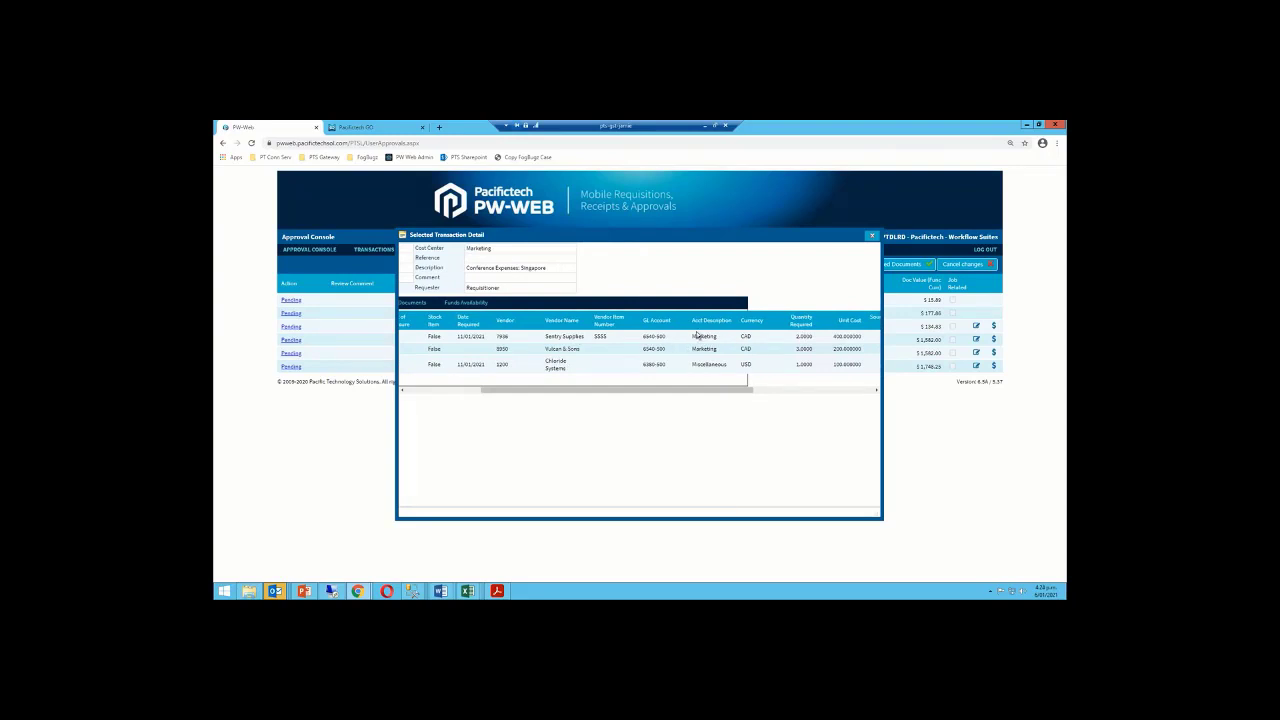
left_click_drag(640, 390, 564, 390)
left_click(543, 303)
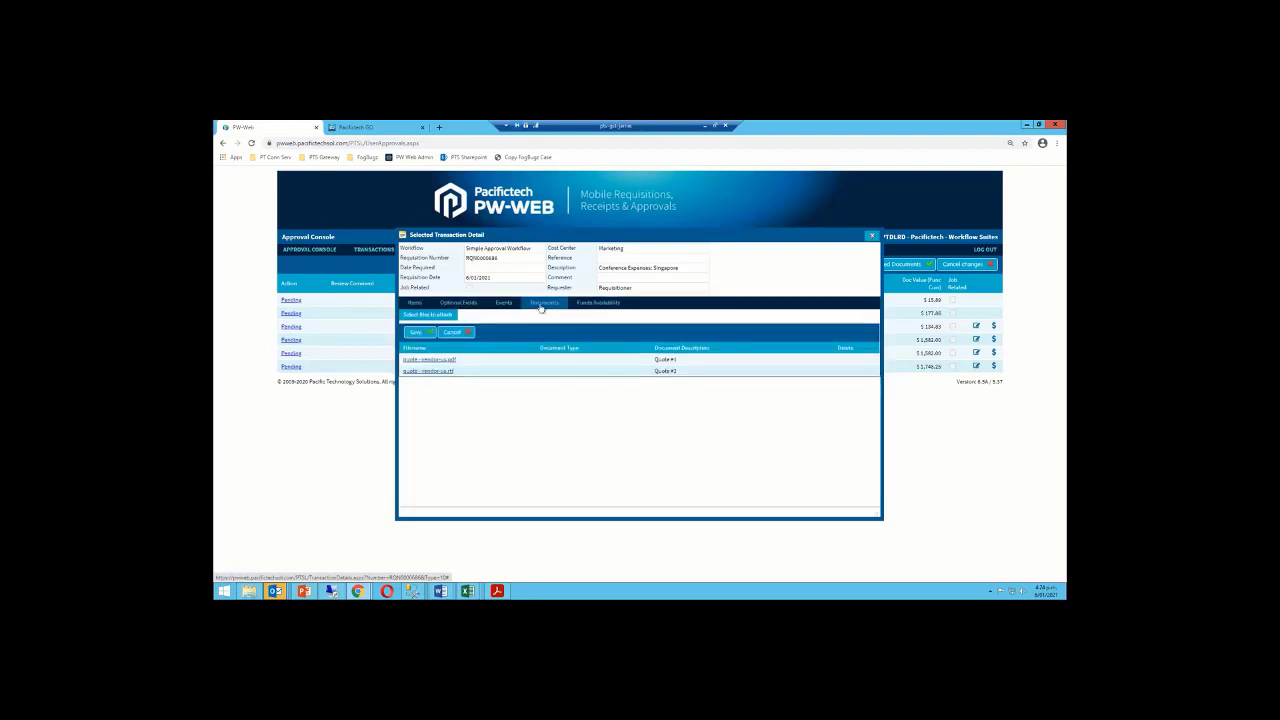
left_click(452, 359)
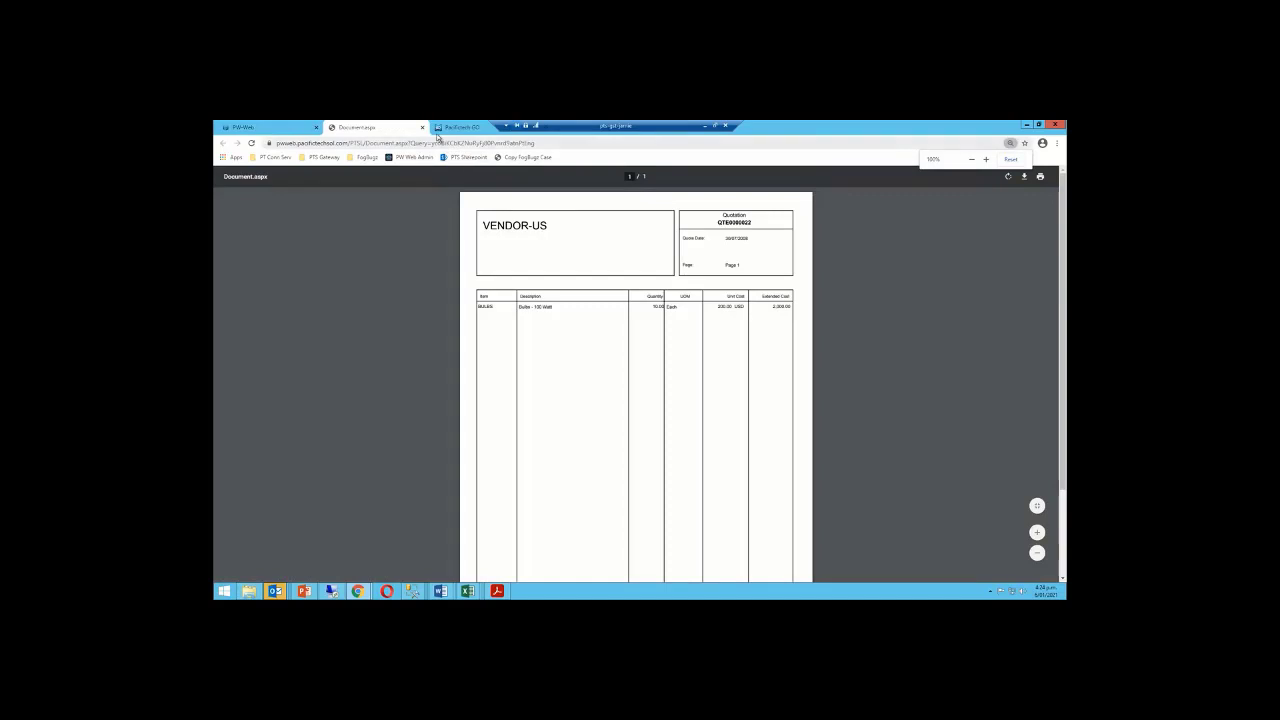
left_click(423, 129)
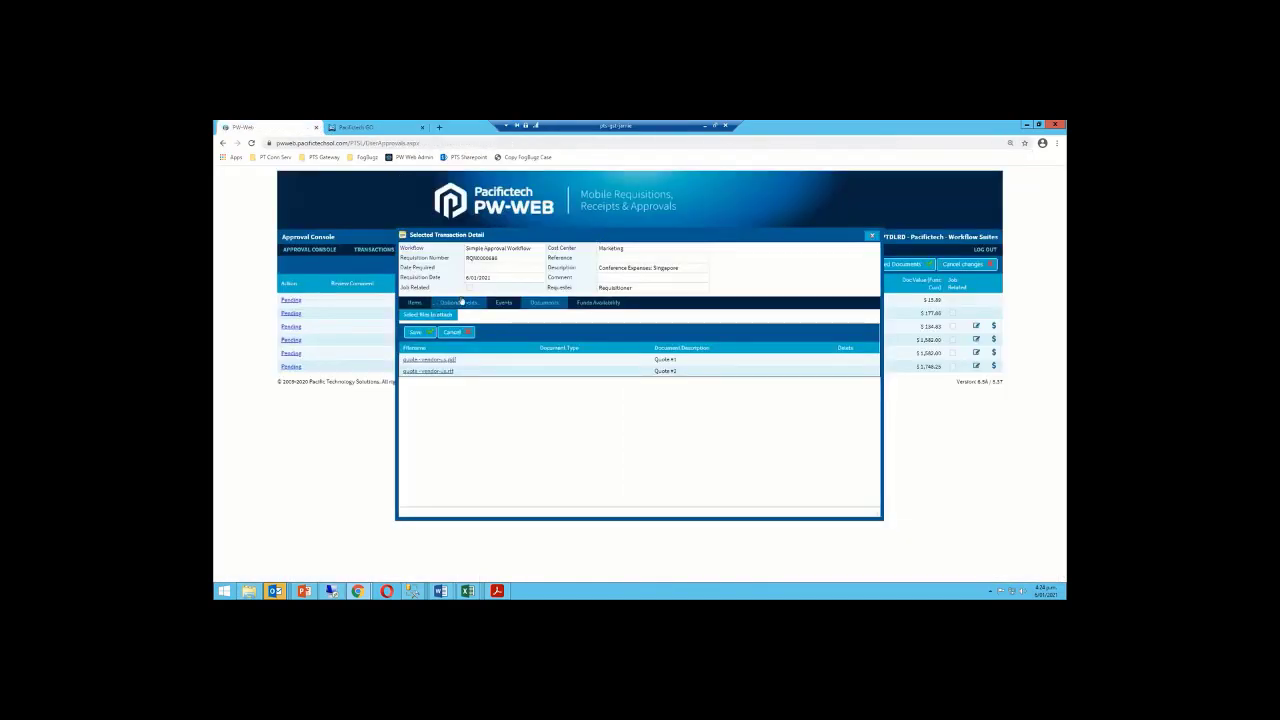
left_click(872, 235)
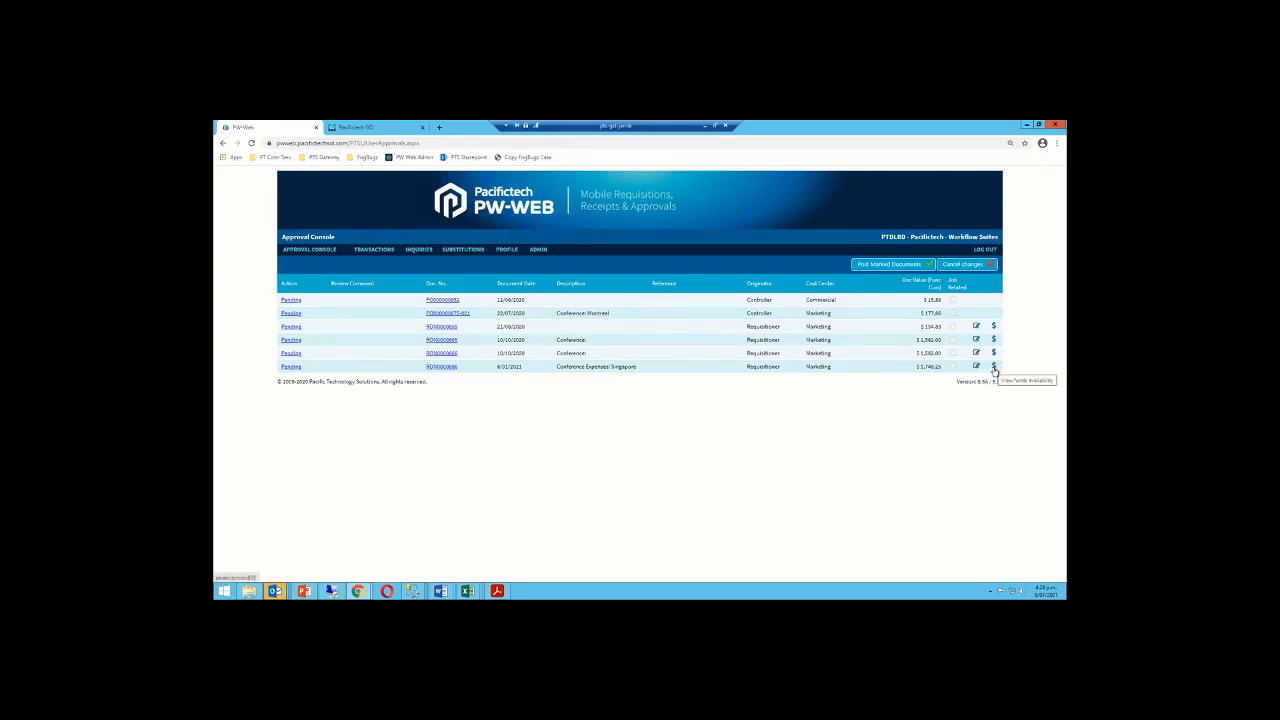
left_click(993, 368)
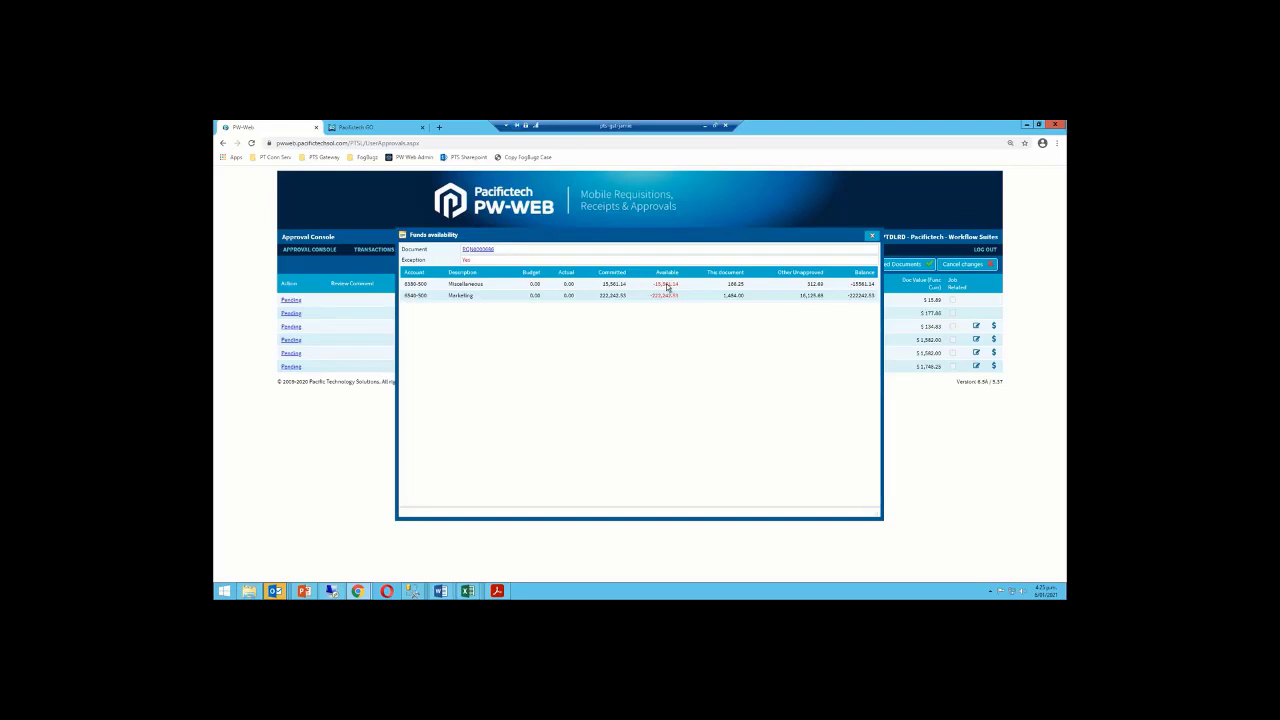
left_click(872, 238)
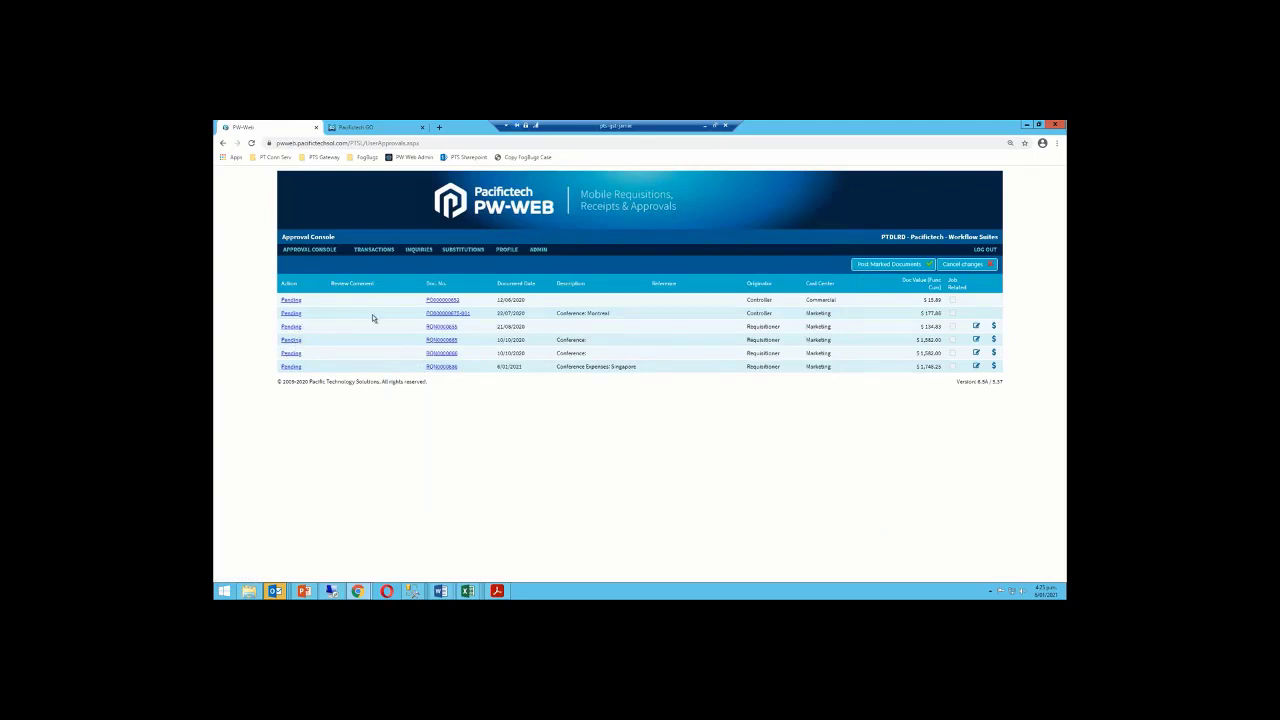
Set the $134.83 requisition (21/09/2020) to Decline with comment 'There is no description entered'
left_click(293, 327)
left_click(315, 329)
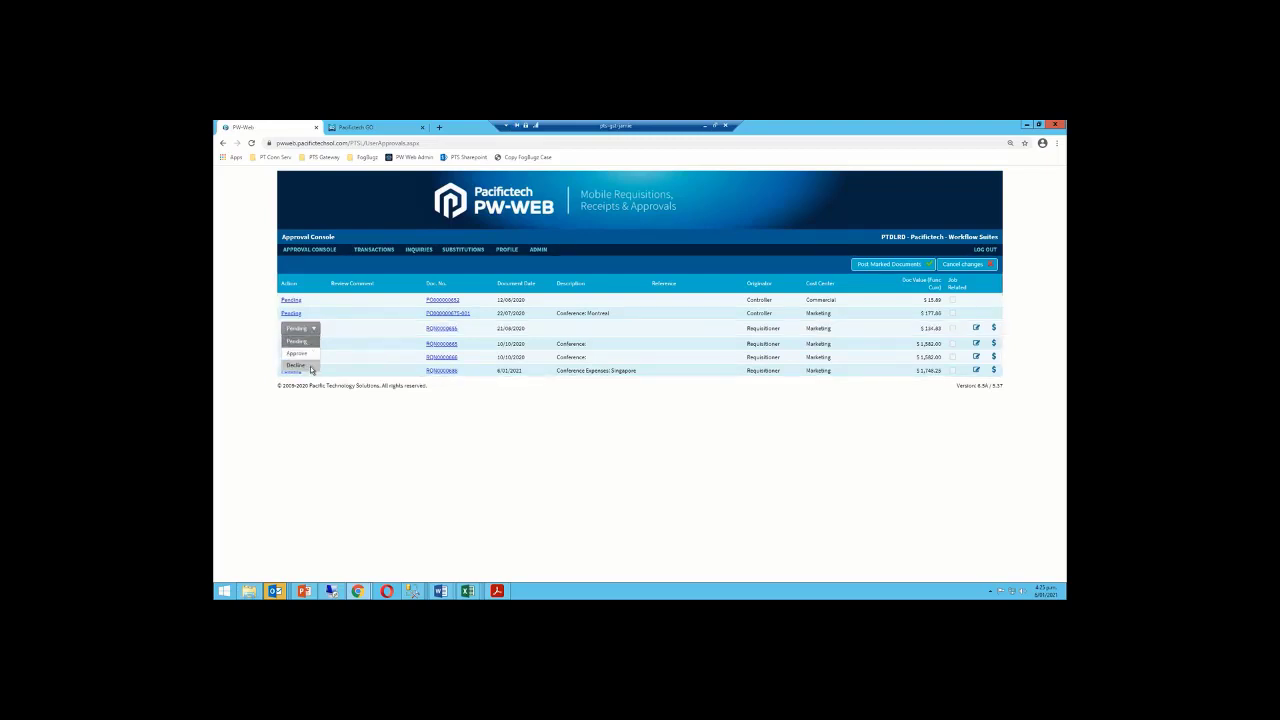
left_click(300, 365)
left_click(360, 328)
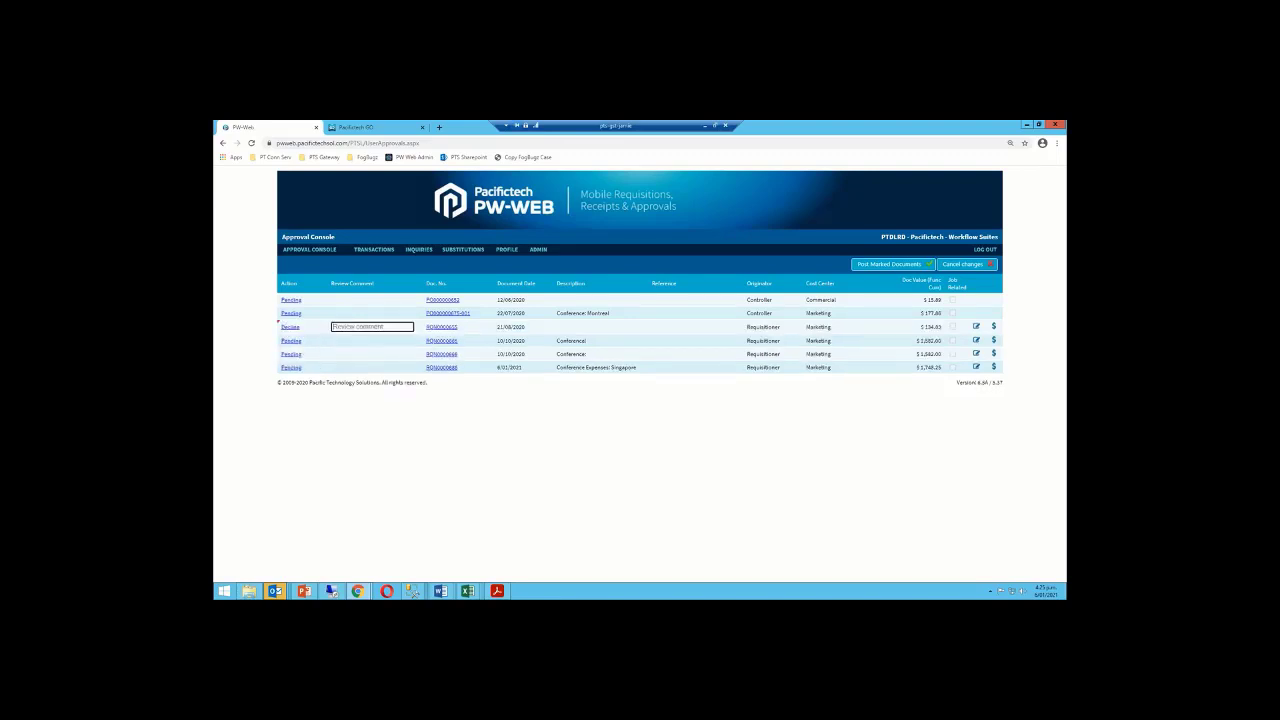
type("There is no description.")
left_click_drag(402, 326, 331, 327)
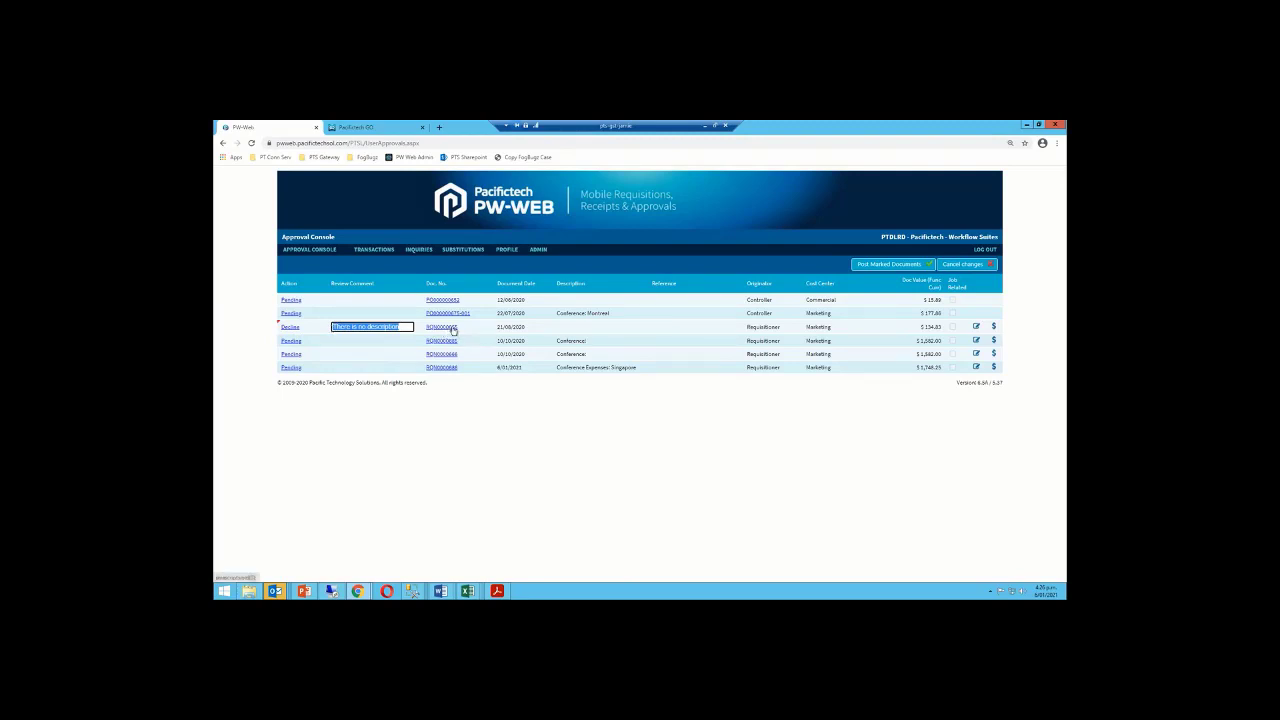
left_click(408, 327)
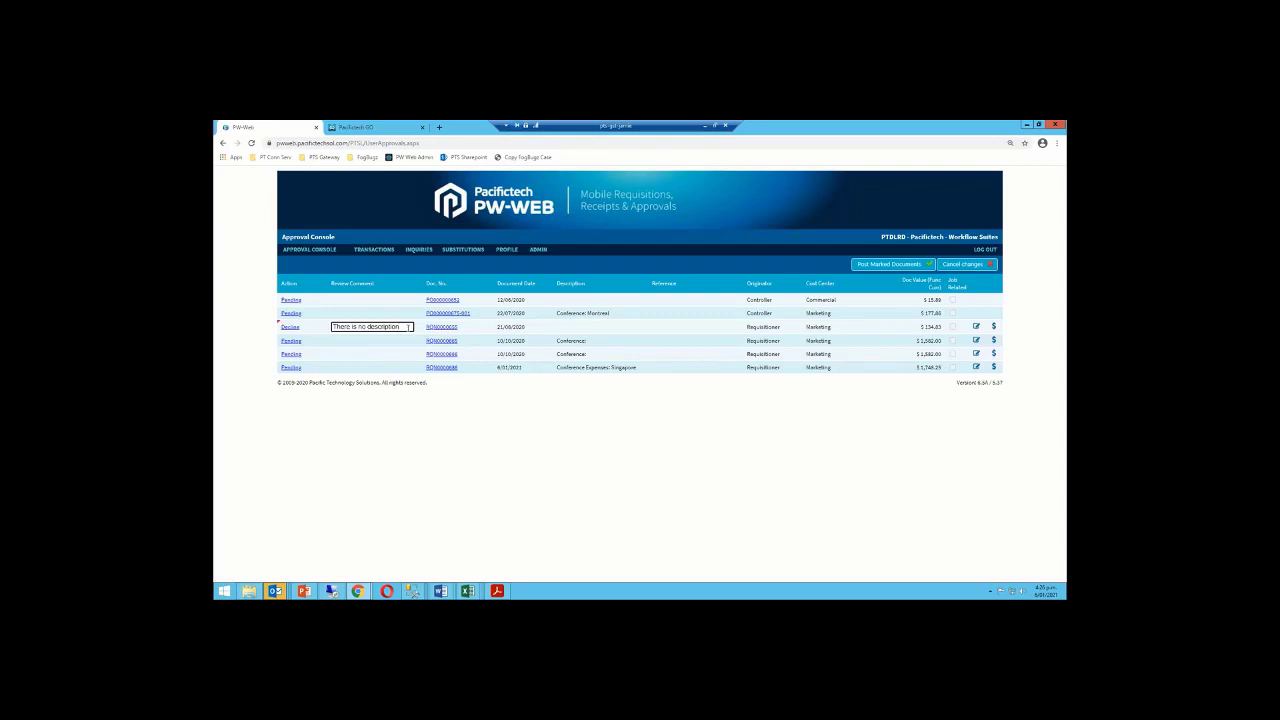
type("entered")
Post the declined requisition and log out of PW-WEB
left_click(897, 266)
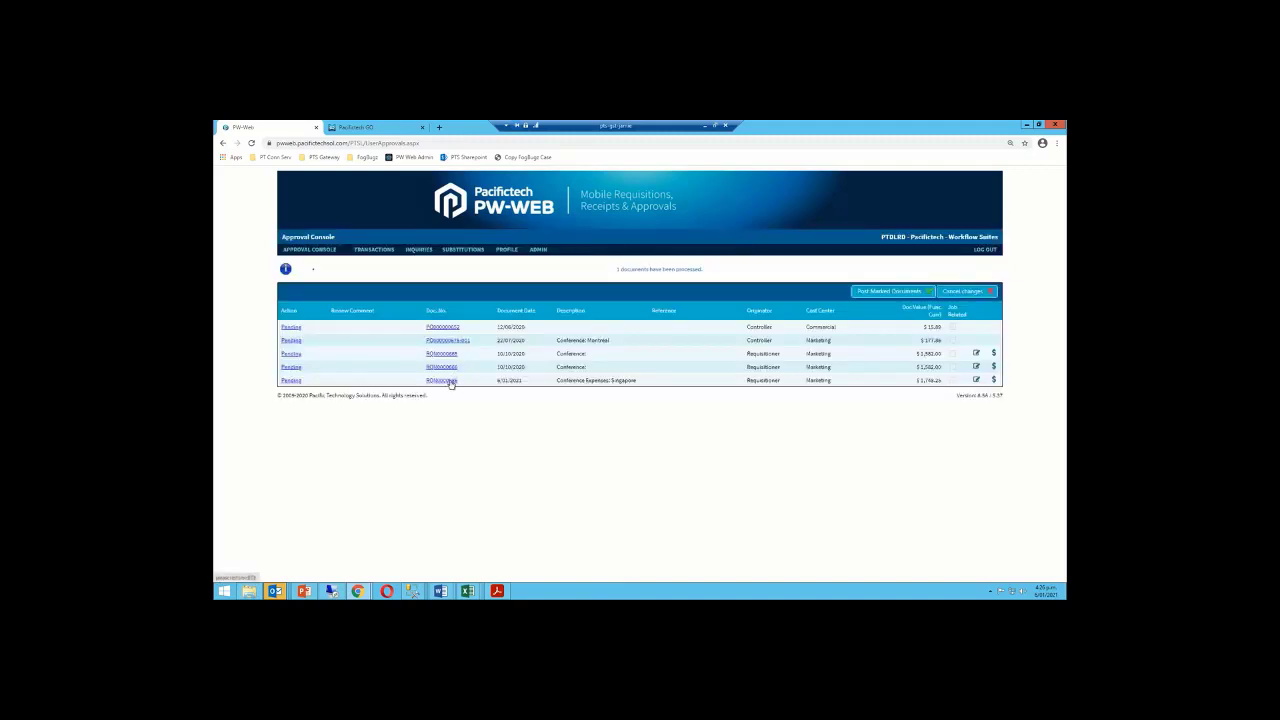
left_click(985, 250)
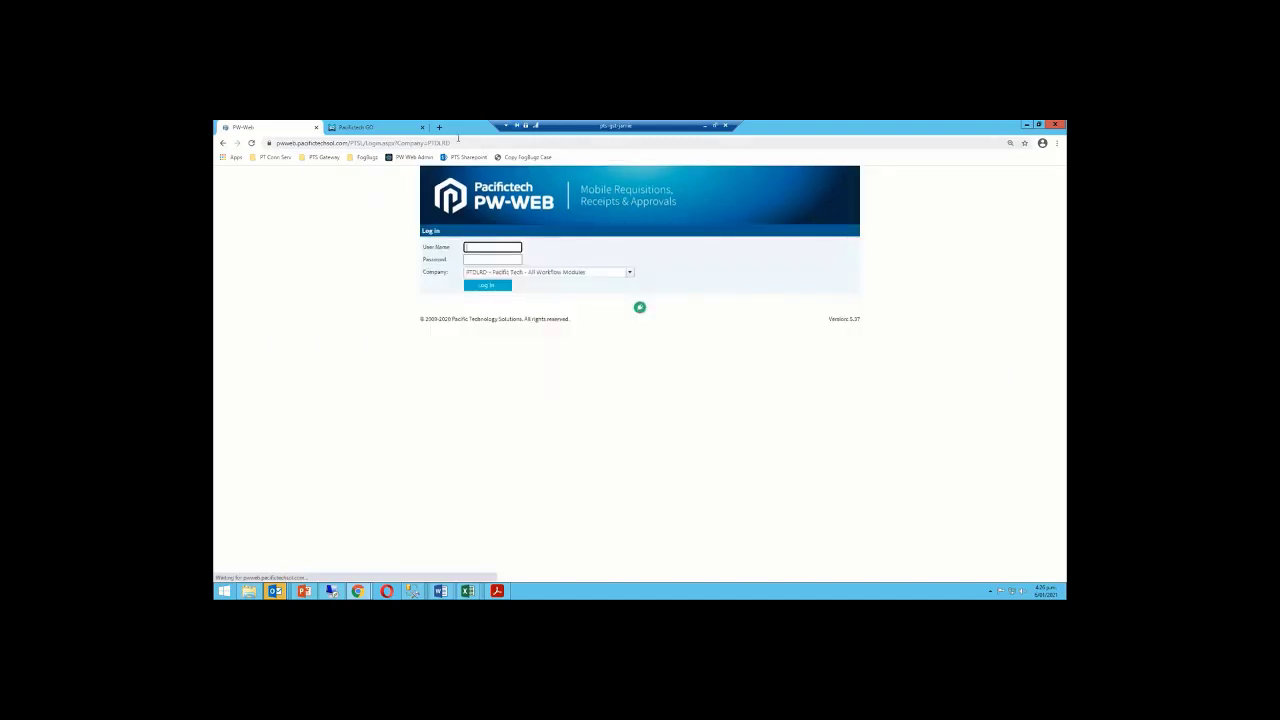
left_click(397, 129)
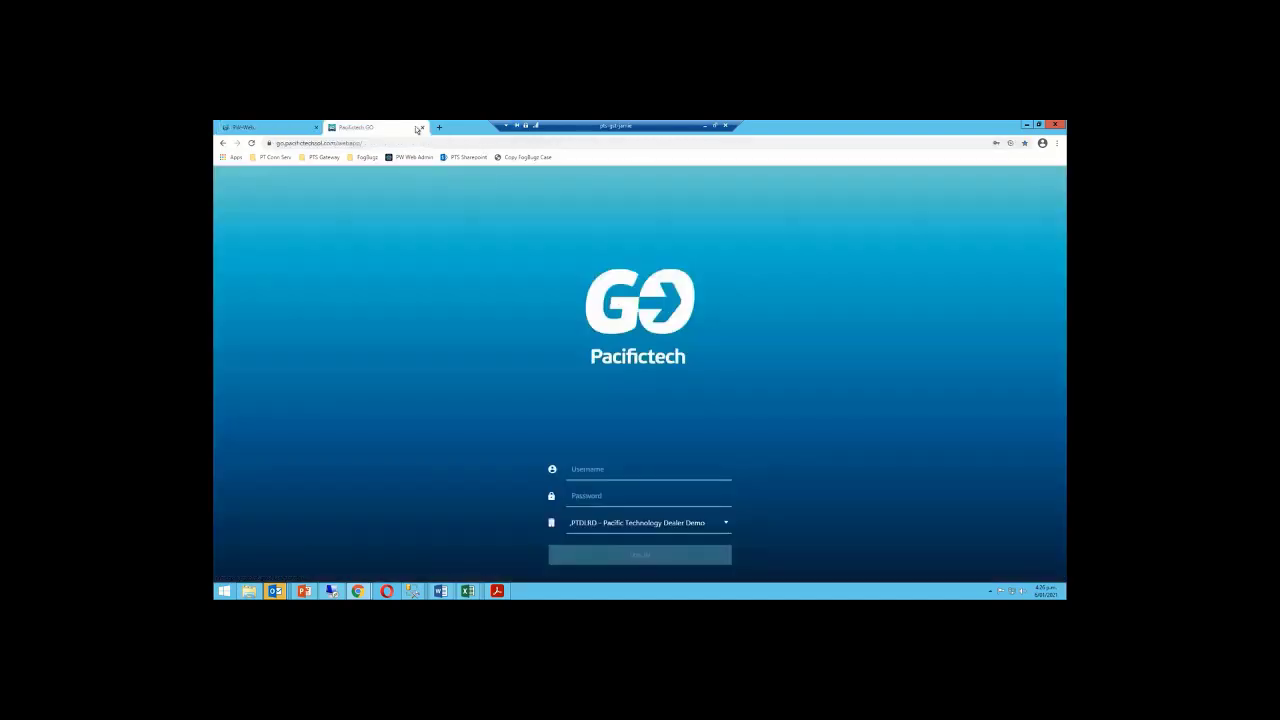
Restore the browser window and narrow it to phone width
left_click(1039, 125)
left_click_drag(1015, 212, 558, 212)
left_click_drag(498, 142, 489, 137)
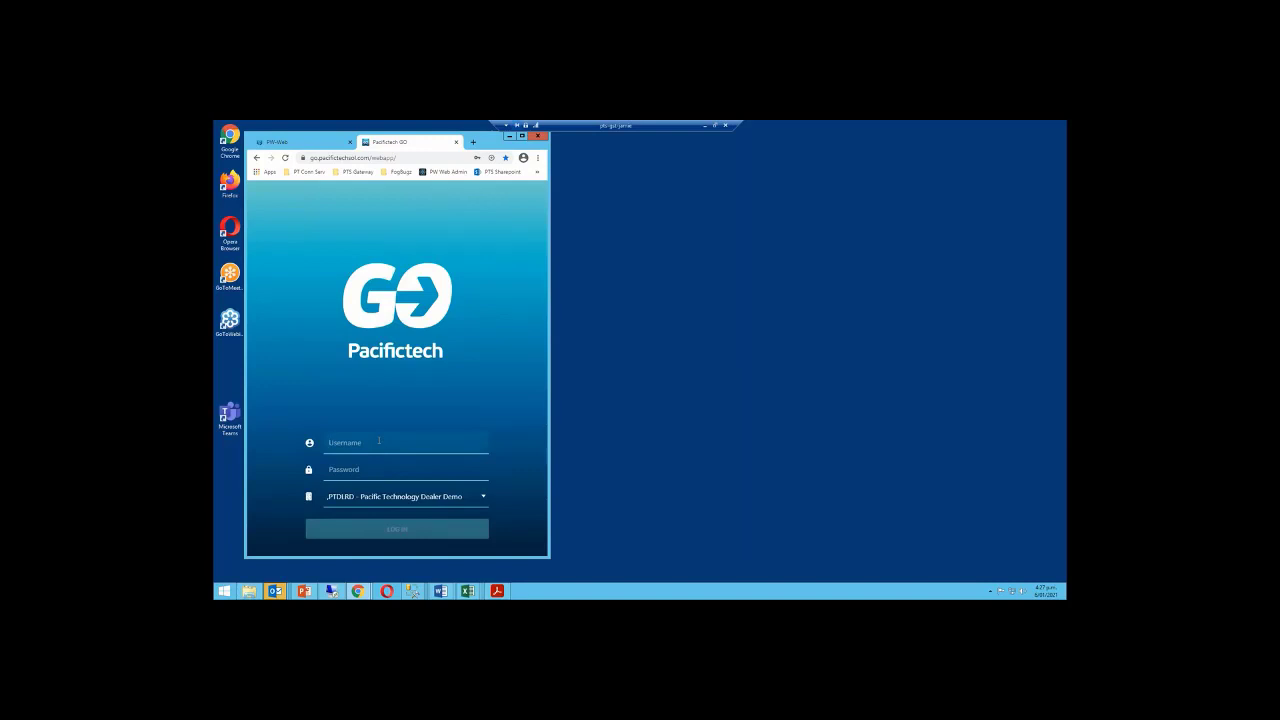
Sign in to Pacifictech GO with the manager's username and password
type("DIVMGRE")
key("BackSpace")
key("Tab")
type("***")
left_click(408, 532)
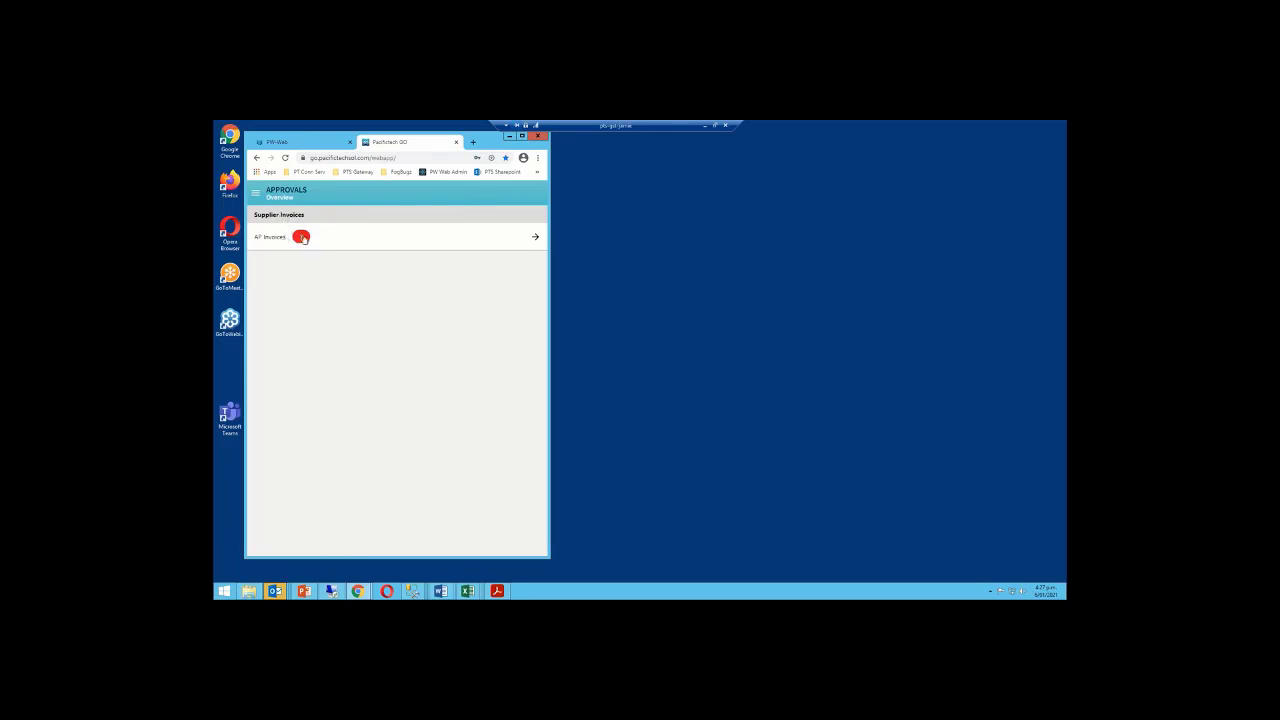
Open the pending AP Invoices list and the 2018 Chloride Systems invoice
left_click(537, 241)
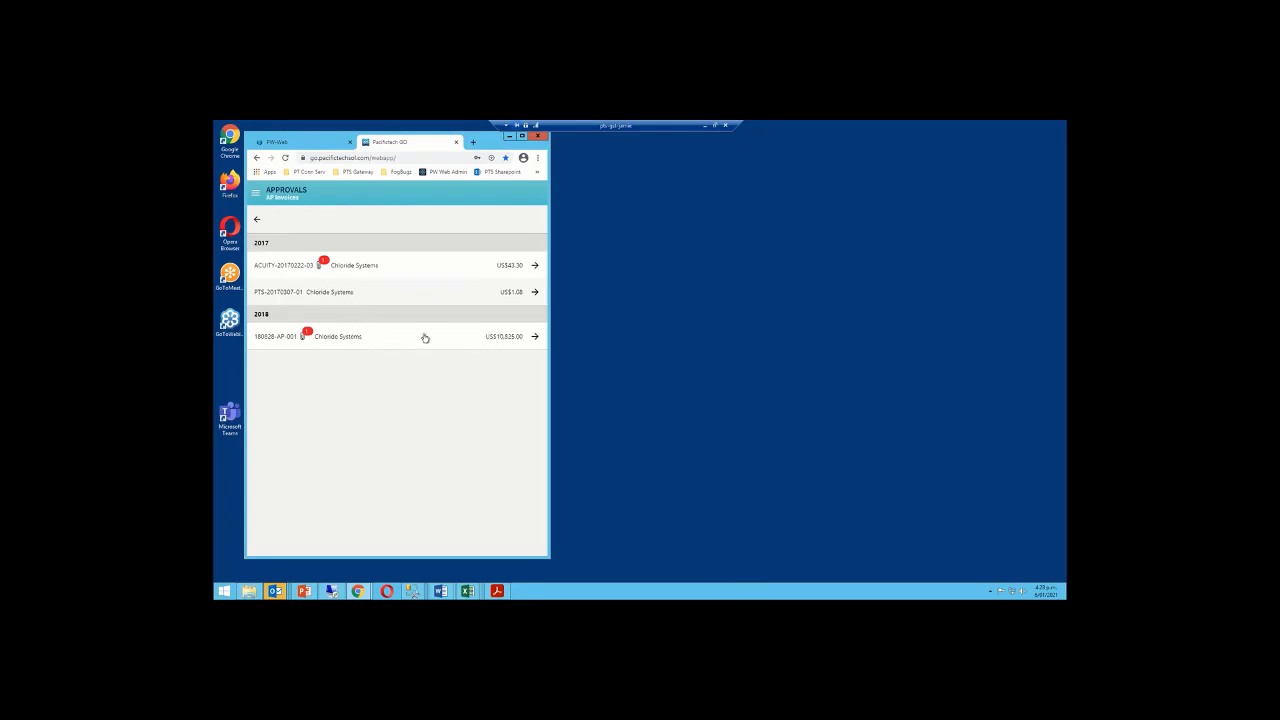
left_click(535, 337)
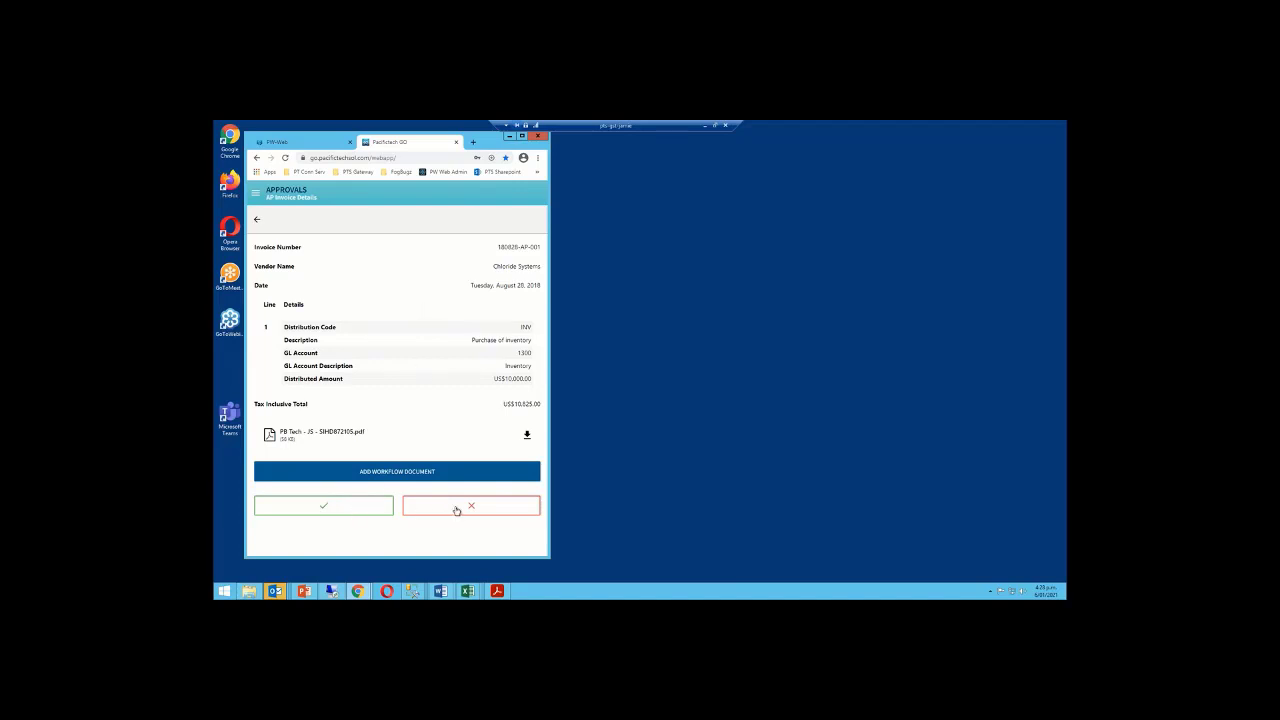
Log out of Pacifictech GO and switch to the PW-WEB login page
left_click(256, 193)
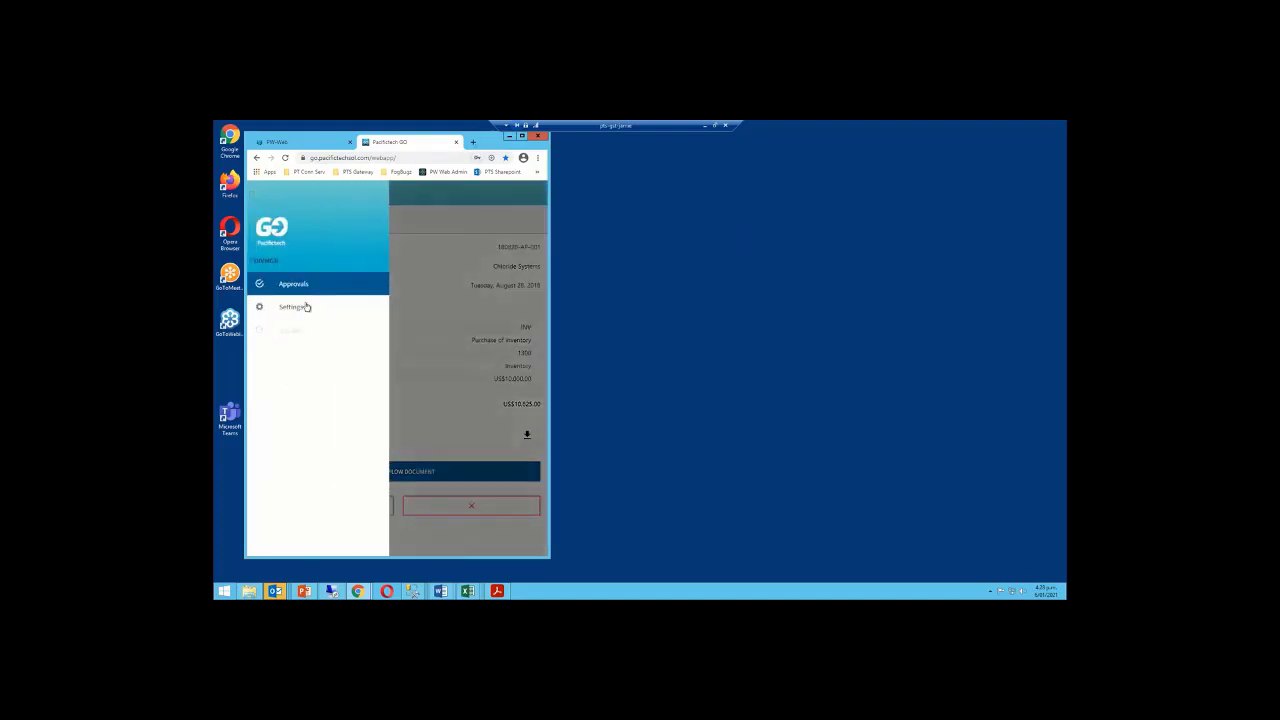
left_click(290, 330)
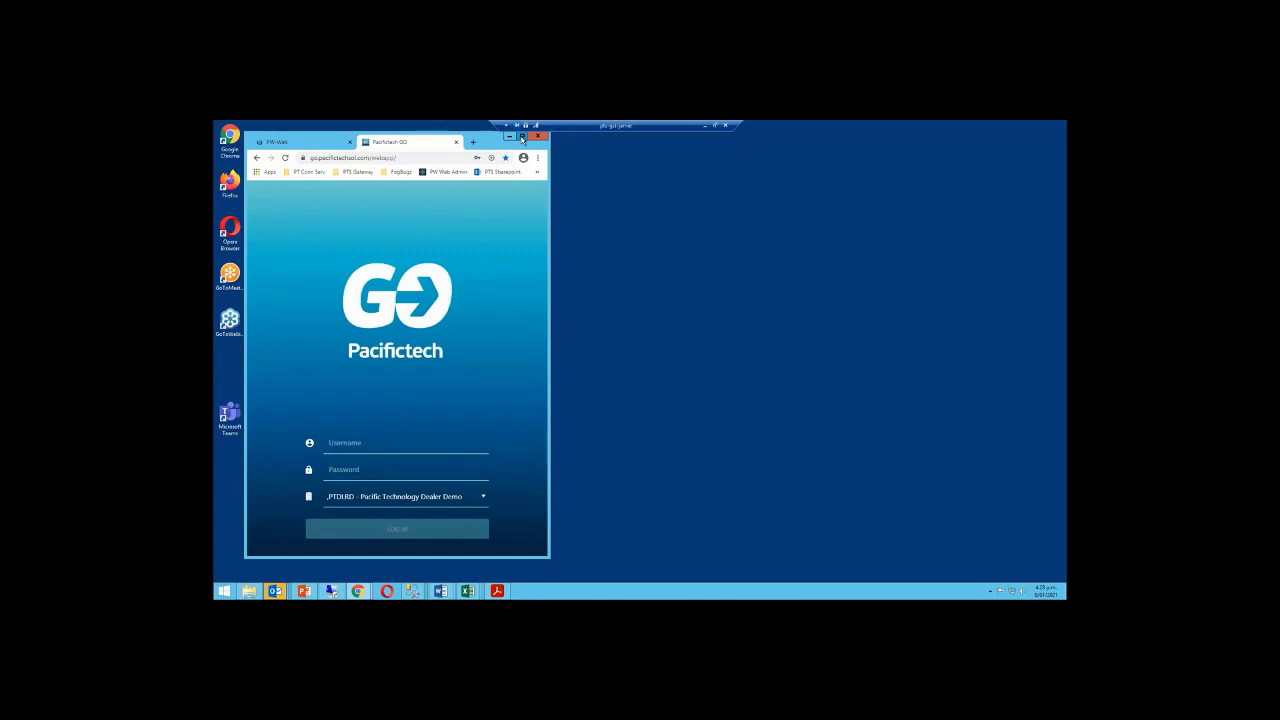
left_click(521, 138)
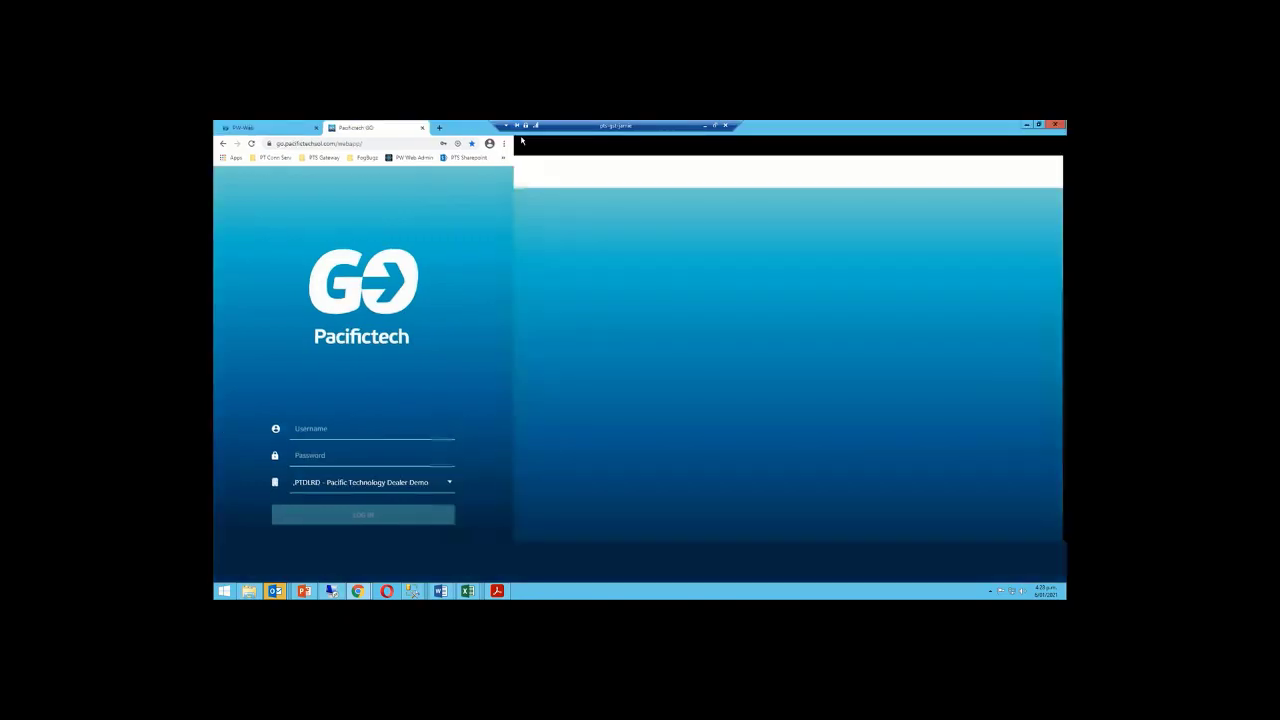
left_click(285, 130)
Log in to PW-WEB with the saved approver user name and password
left_click(487, 247)
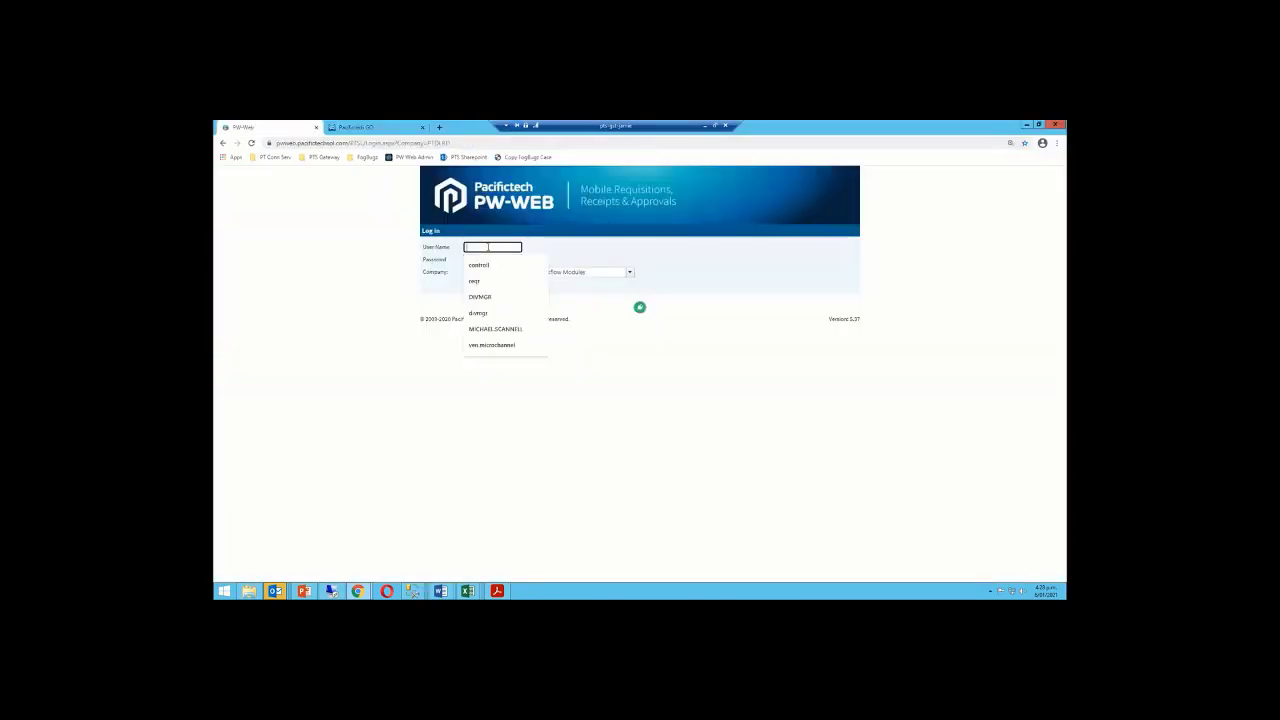
left_click(480, 297)
left_click(480, 261)
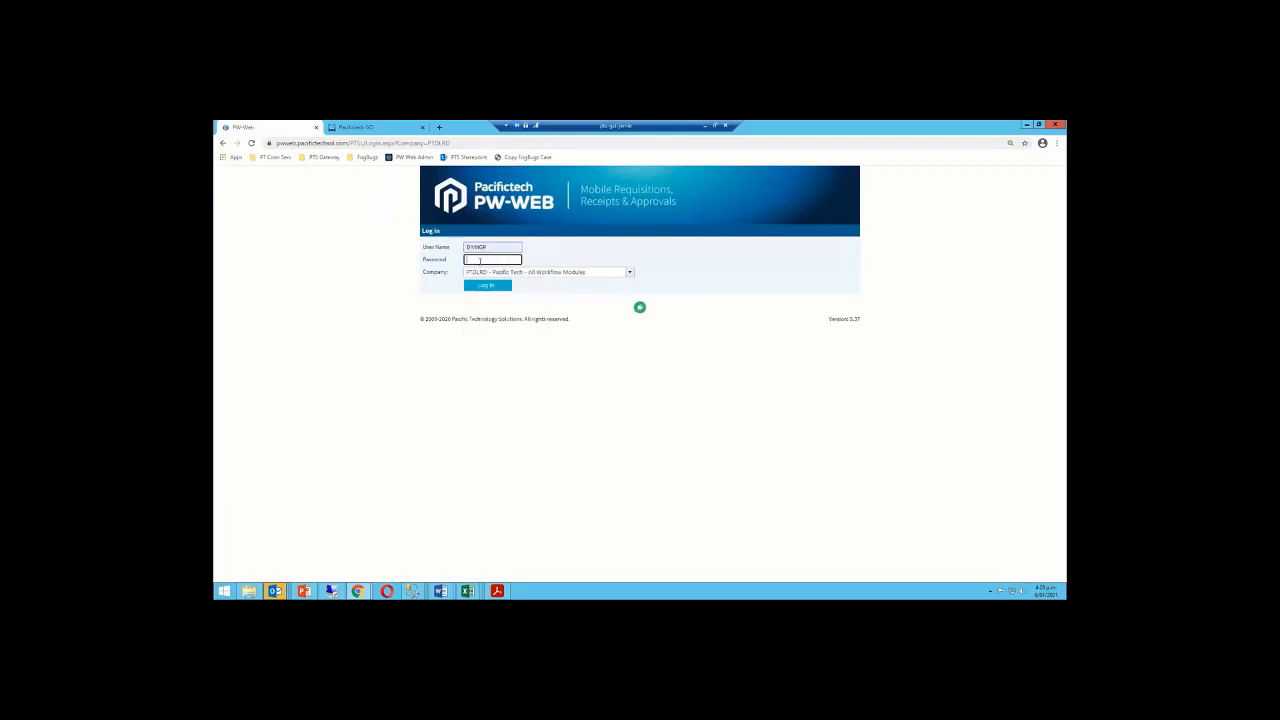
type("••••••")
left_click(493, 288)
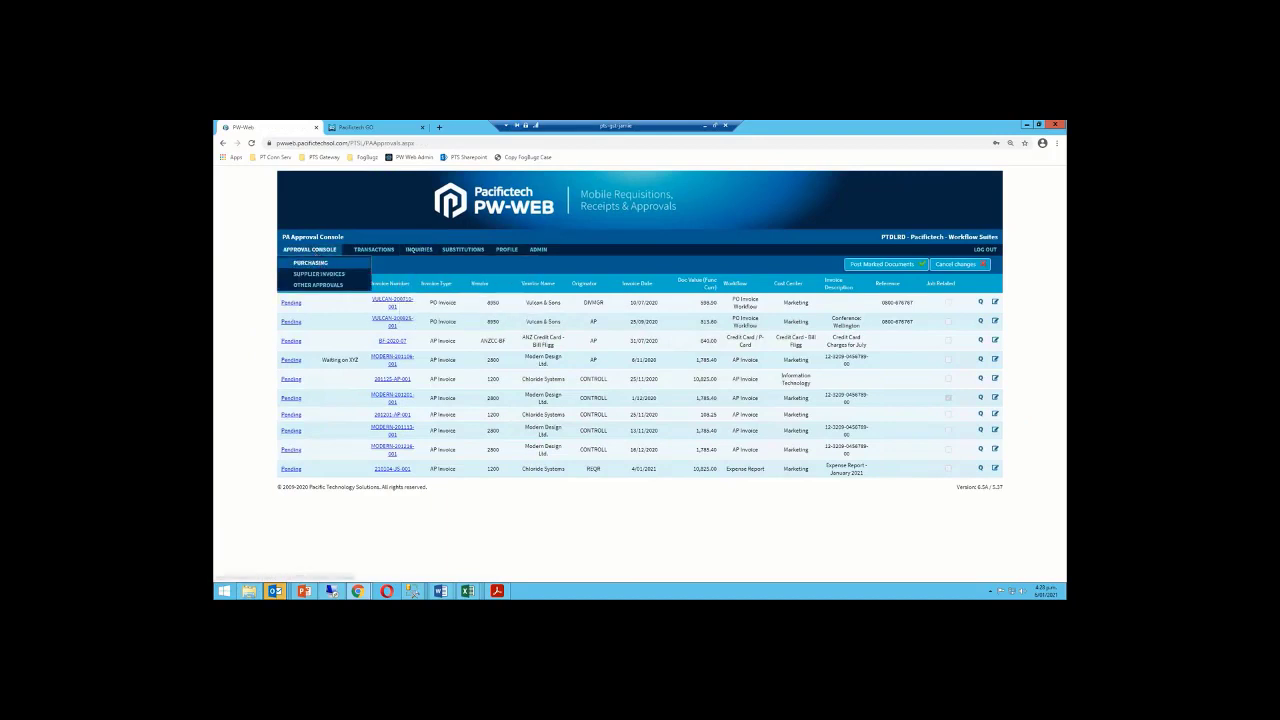
Approve the Conference Expenses: Singapore requisition with comment 'This is' and post it
left_click(310, 262)
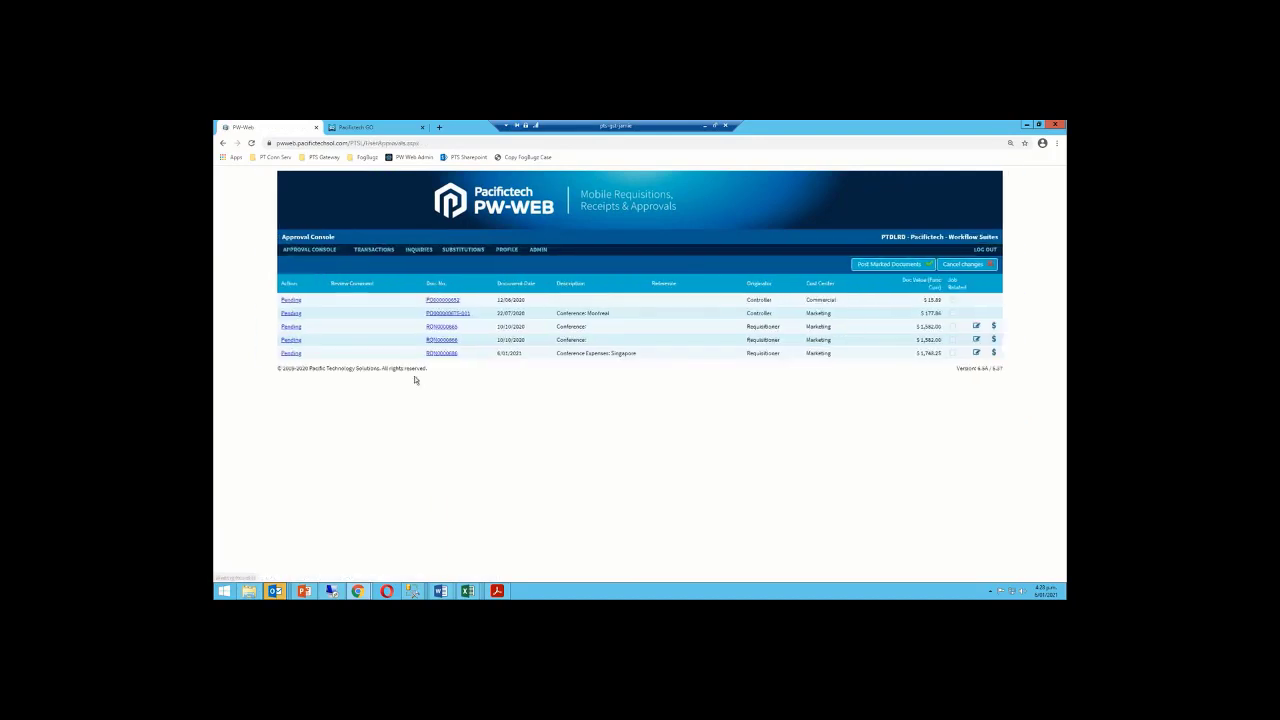
left_click(290, 353)
left_click(315, 357)
left_click(296, 377)
type("This is fine")
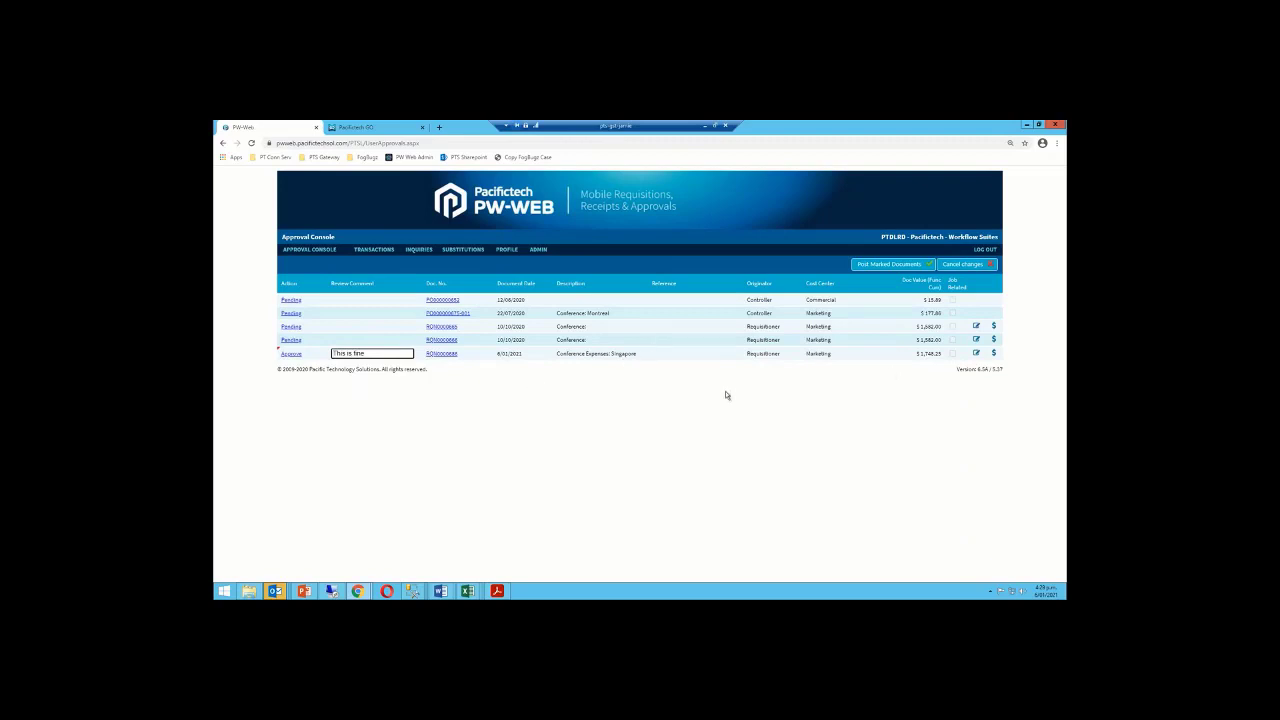
left_click(890, 266)
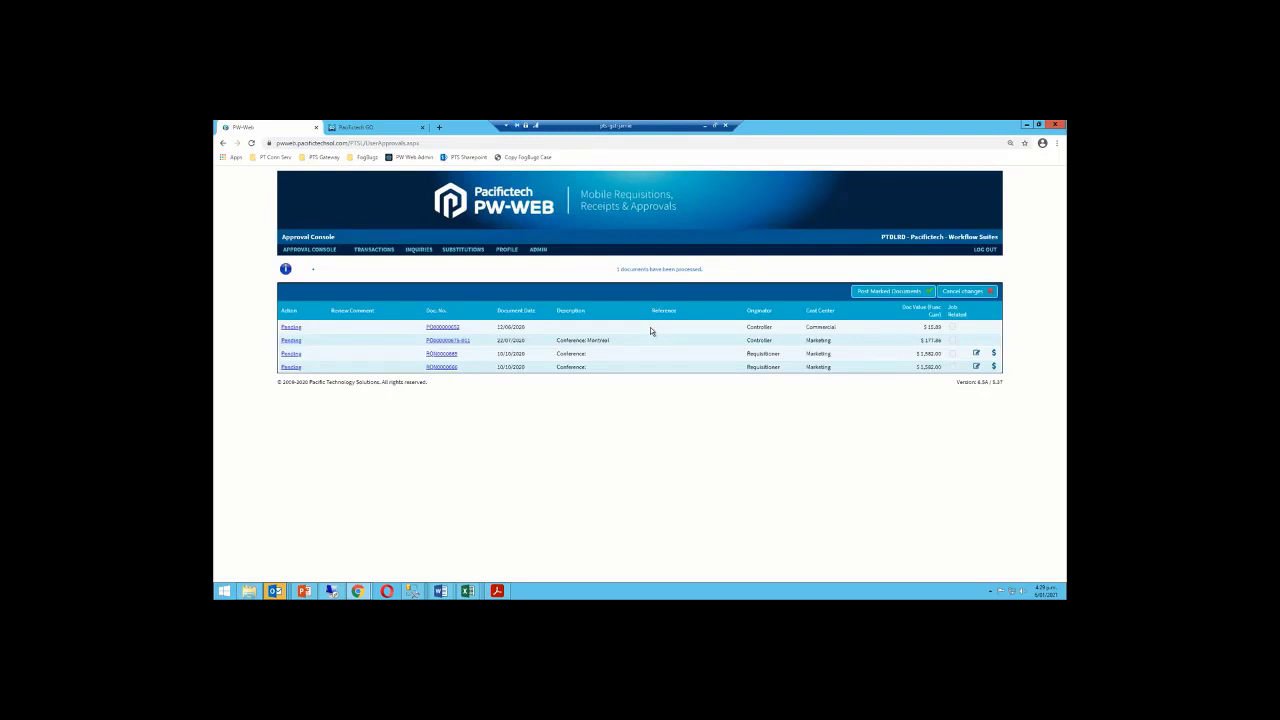
left_click(1024, 126)
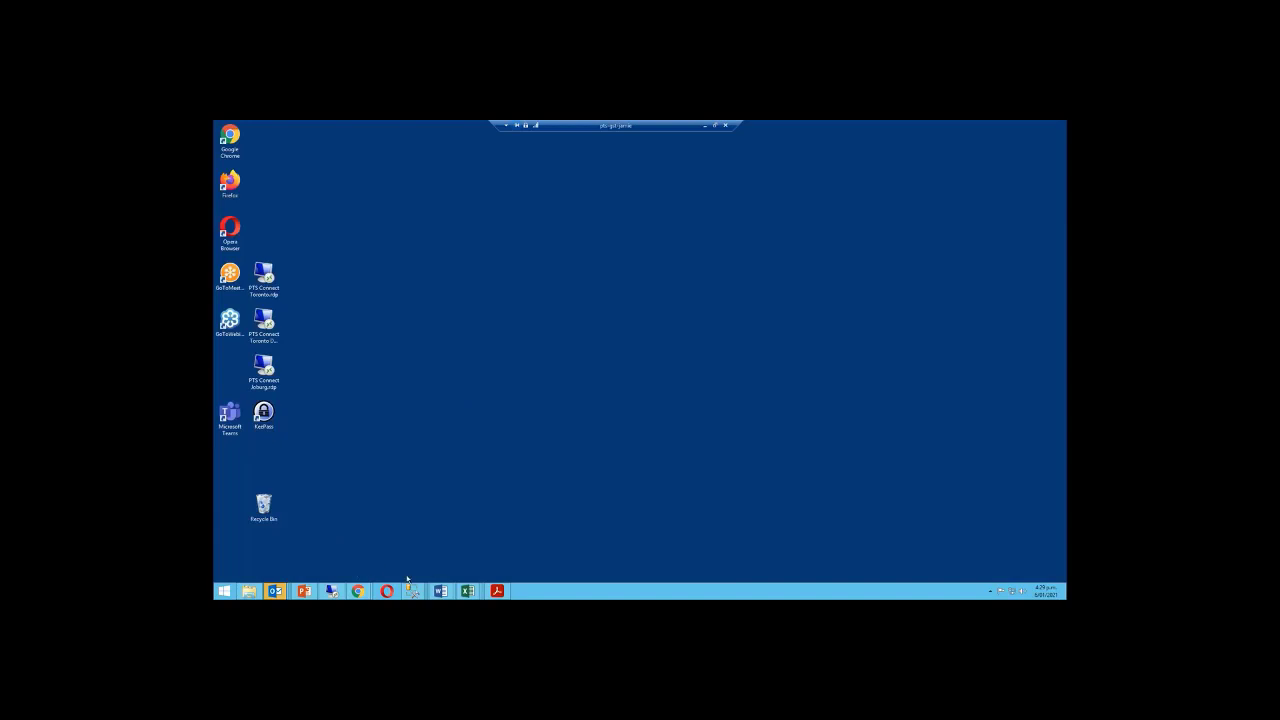
Open the PW Approval Console from PW Transactions, widen it, and select RQN0000686
left_click(334, 592)
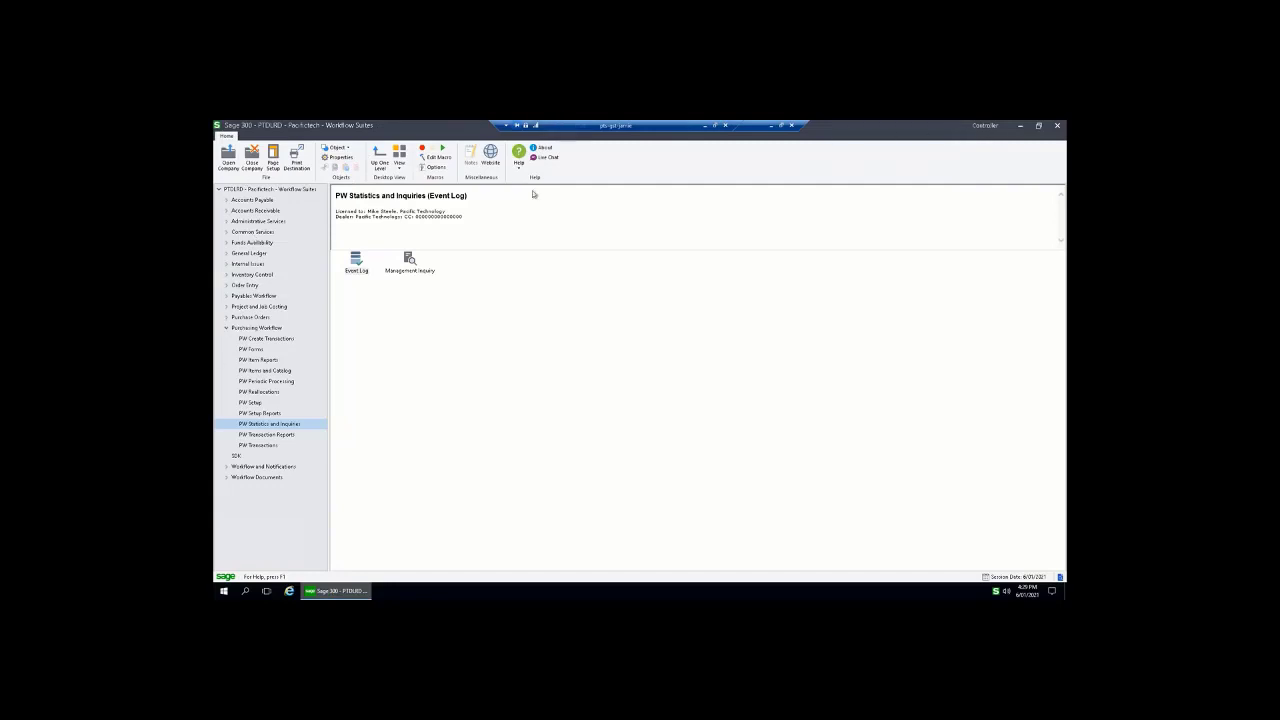
left_click(272, 444)
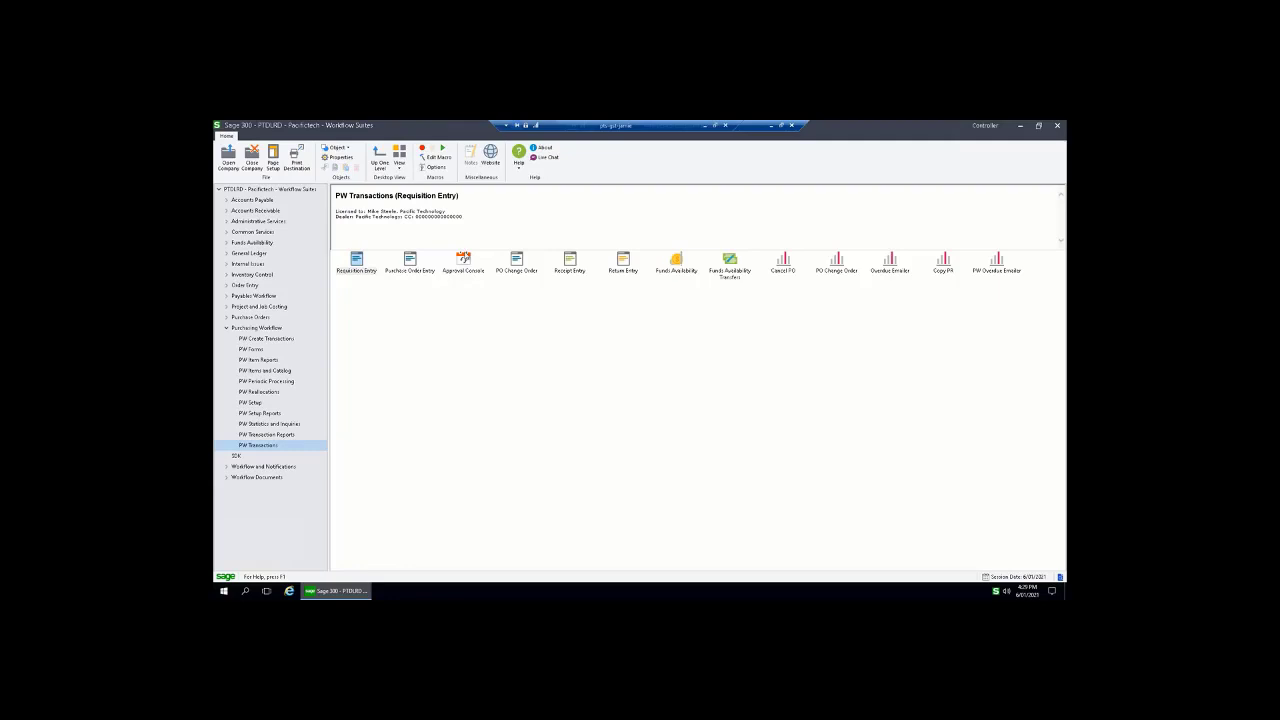
double_click(463, 262)
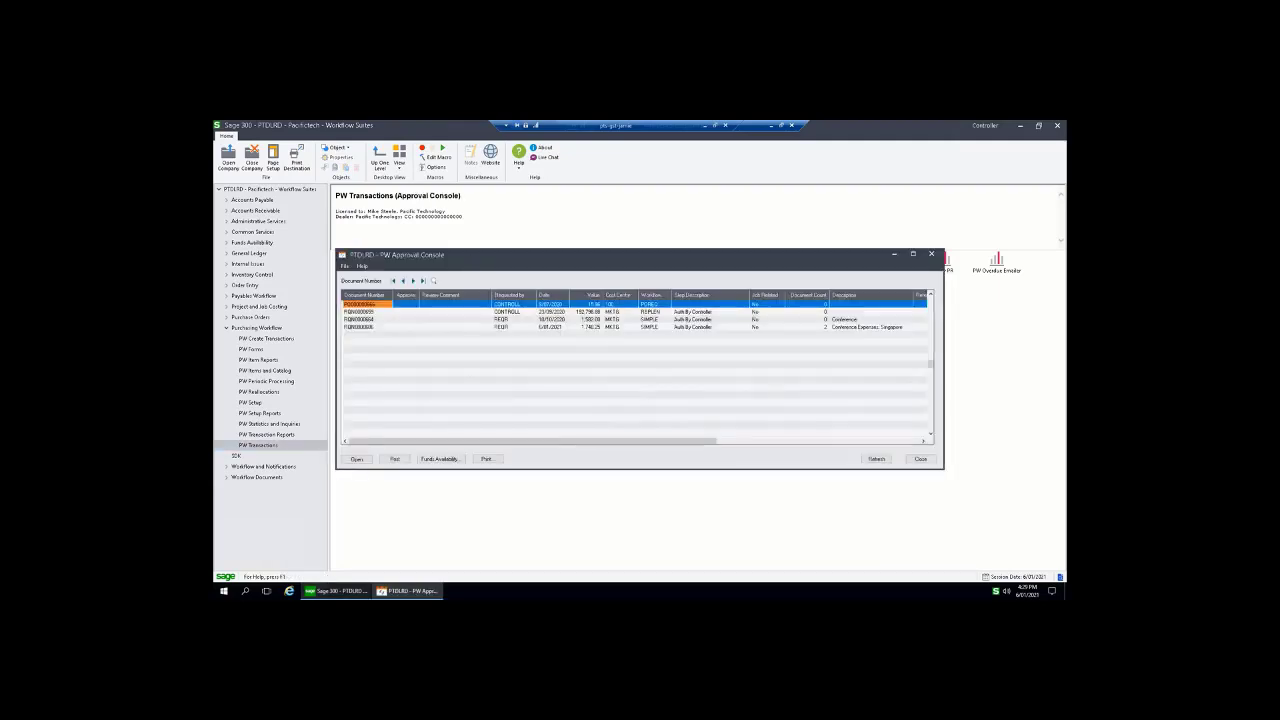
left_click_drag(471, 257, 445, 223)
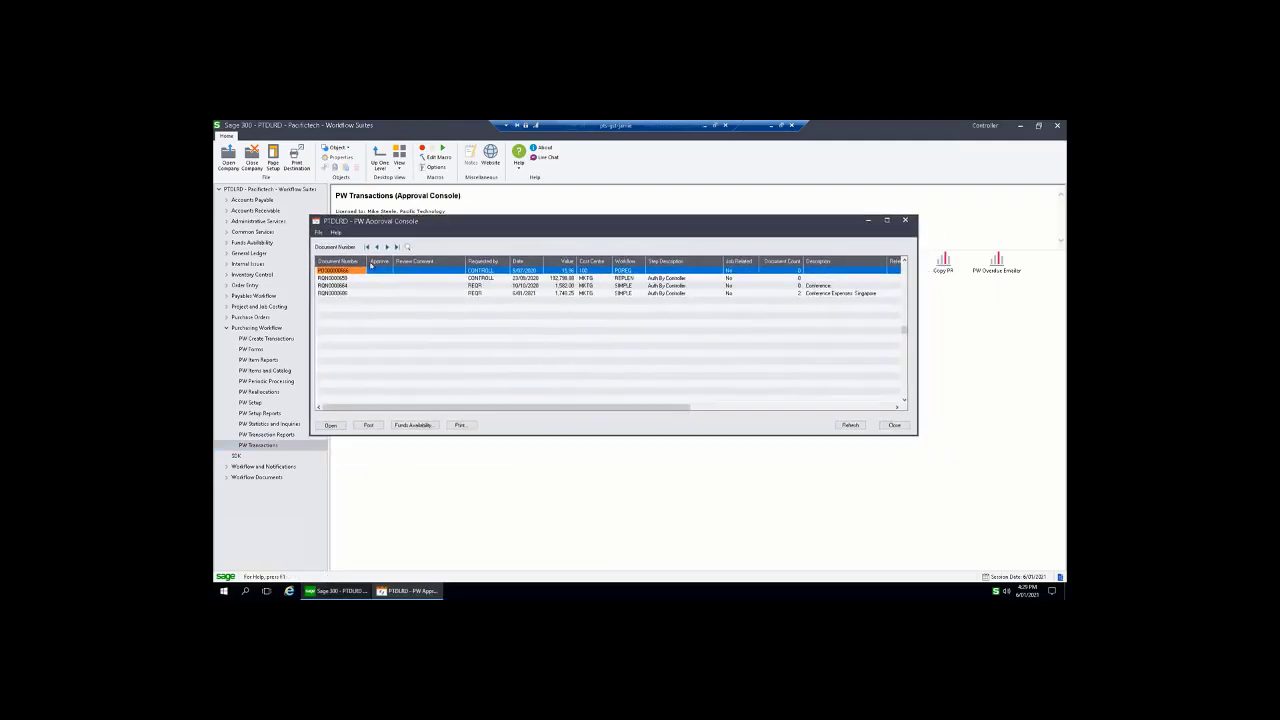
left_click(350, 285)
left_click(350, 292)
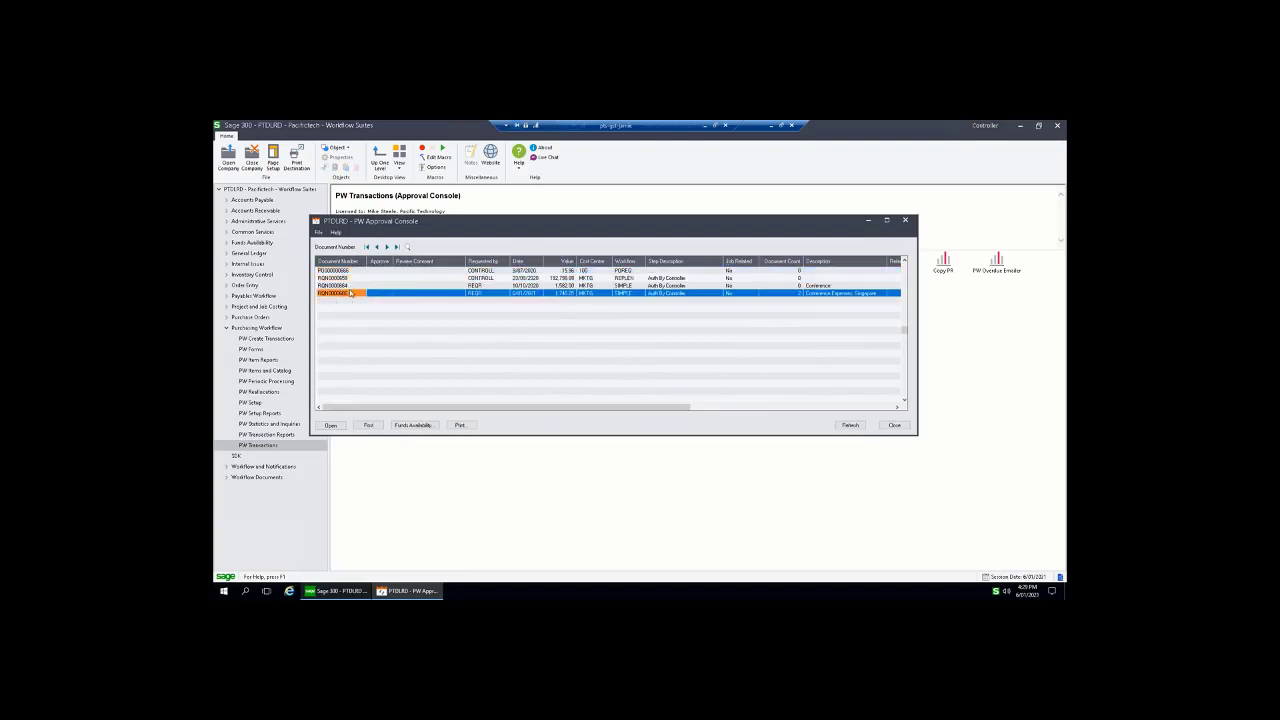
left_click(351, 272)
left_click(351, 293)
left_click_drag(917, 255, 1014, 247)
left_click_drag(868, 223, 831, 218)
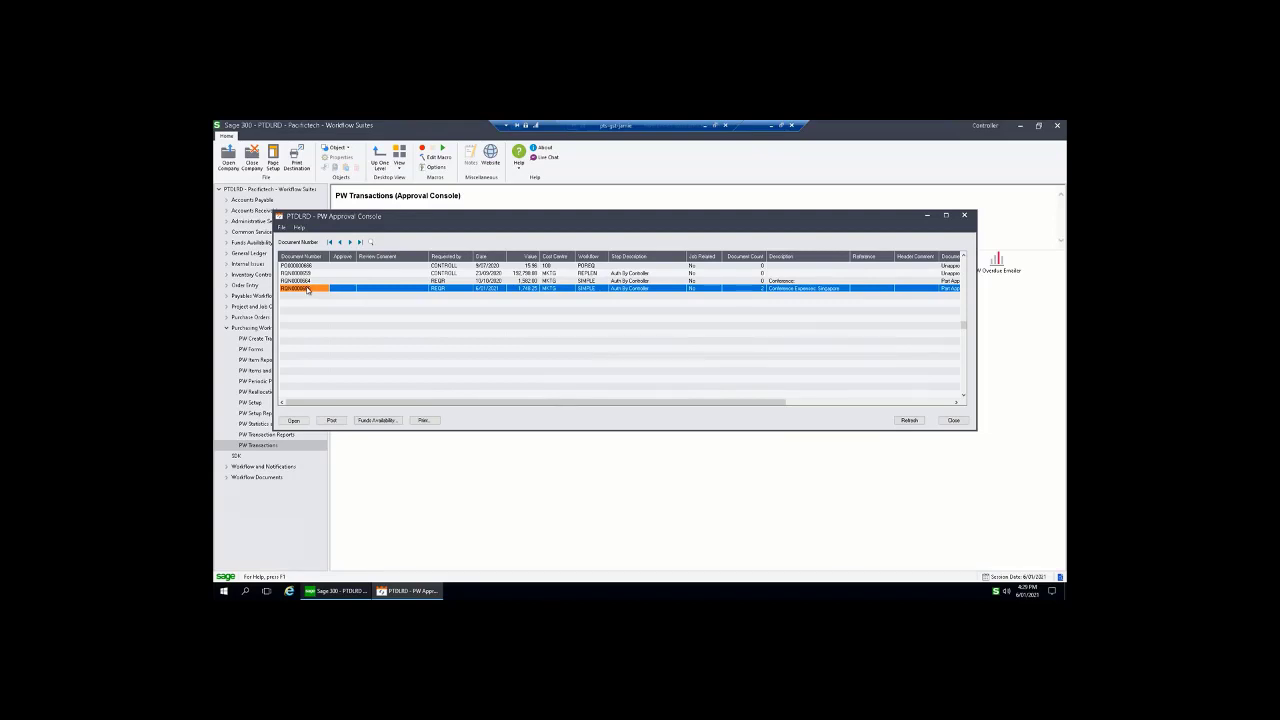
Open RQN0000686 and view its attached VENDOR-US quote PDF
double_click(322, 290)
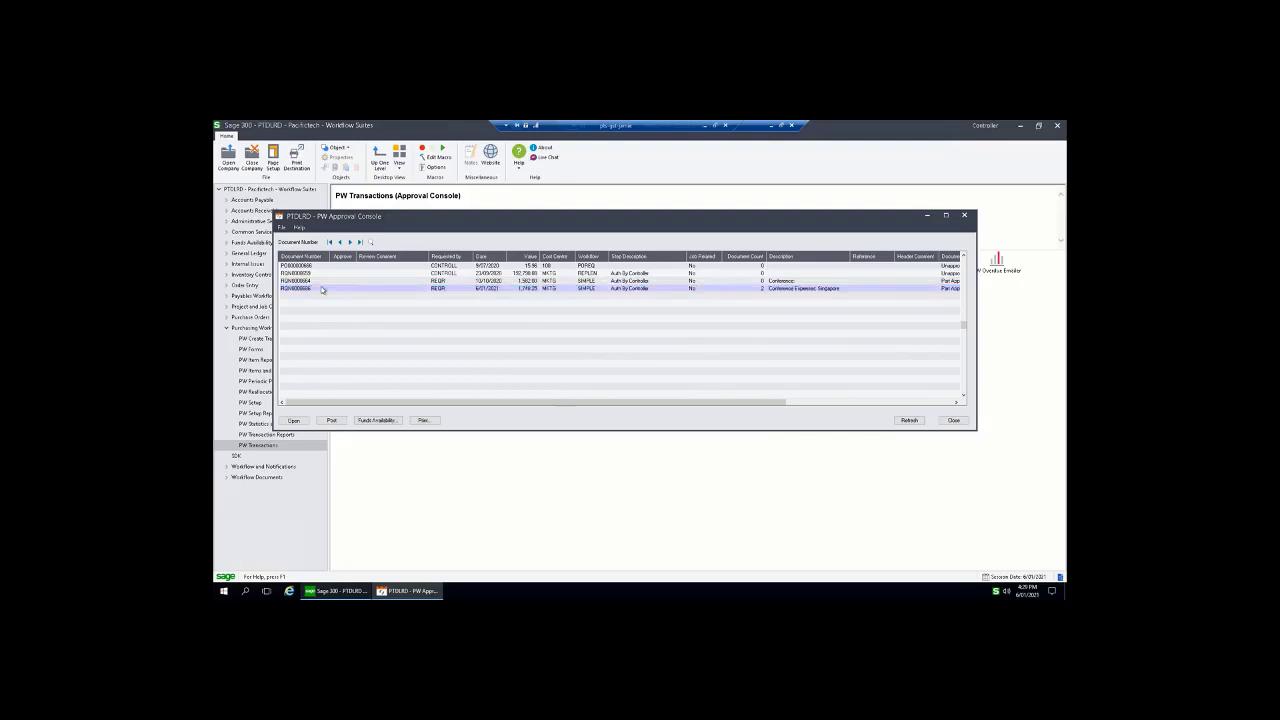
left_click(457, 287)
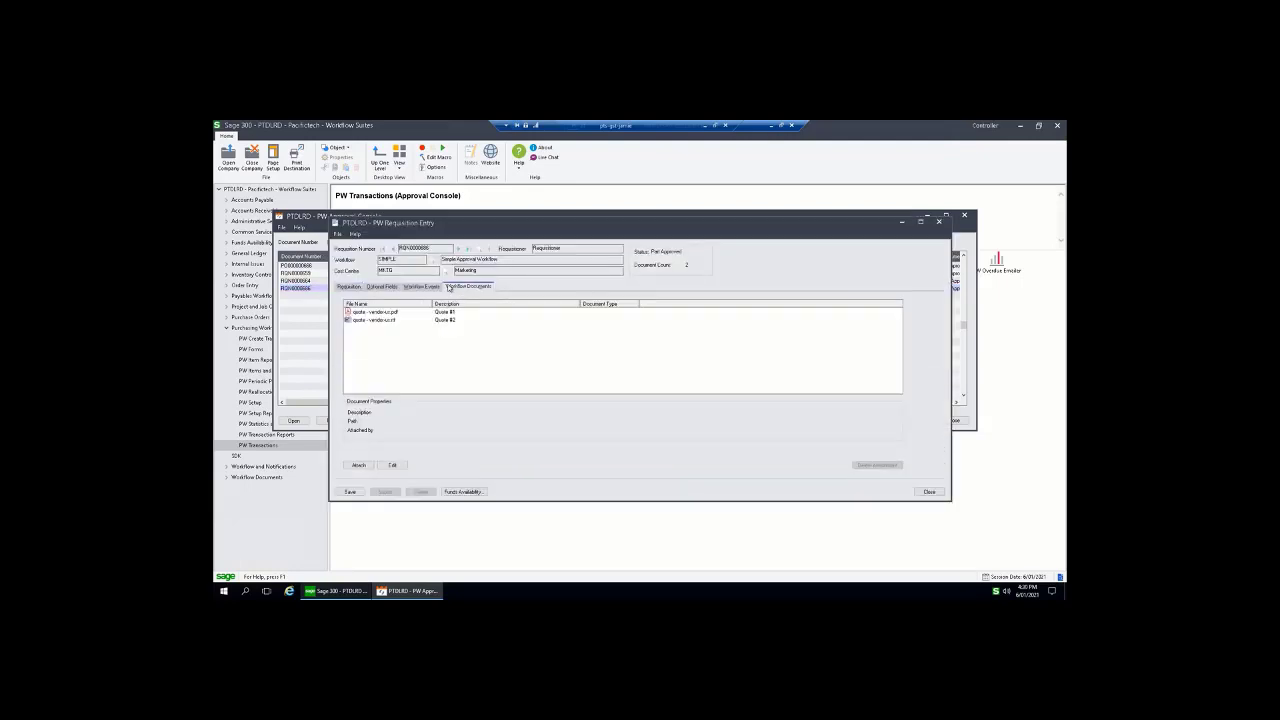
double_click(371, 312)
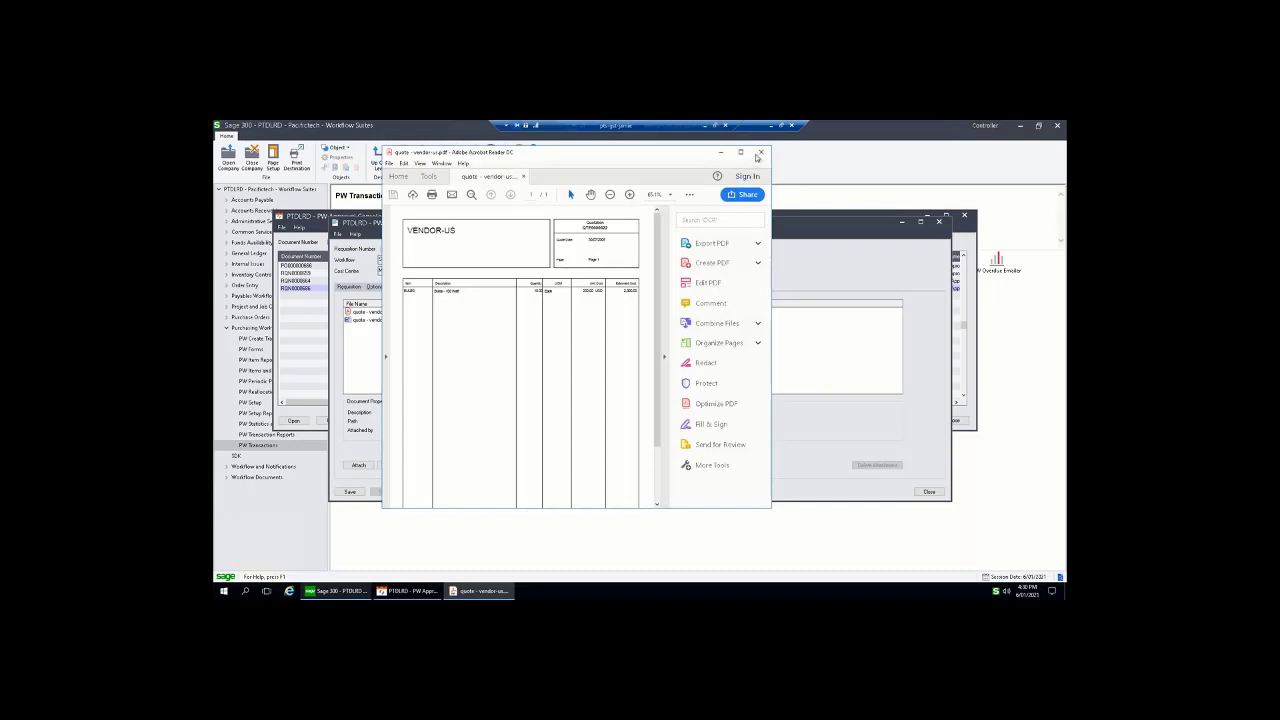
left_click(759, 153)
Review its workflow events, authorisation comment and item lines, then show Funds Availability
left_click(424, 287)
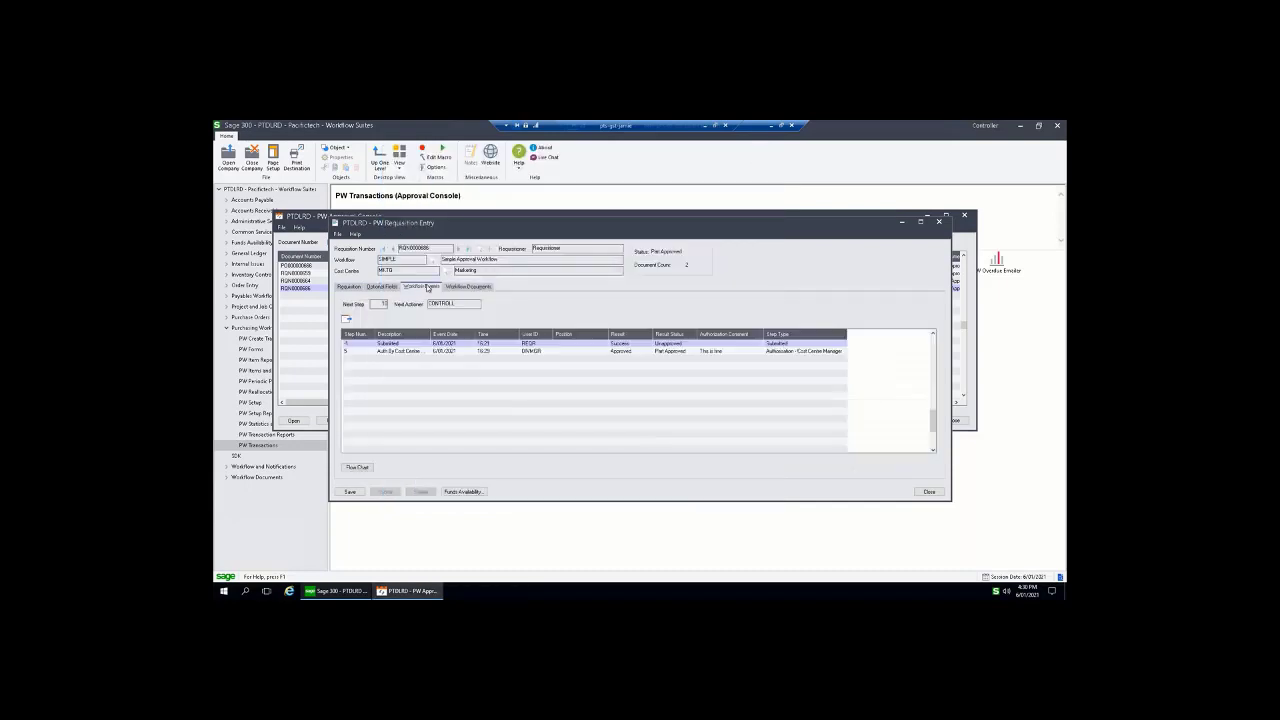
left_click(674, 353)
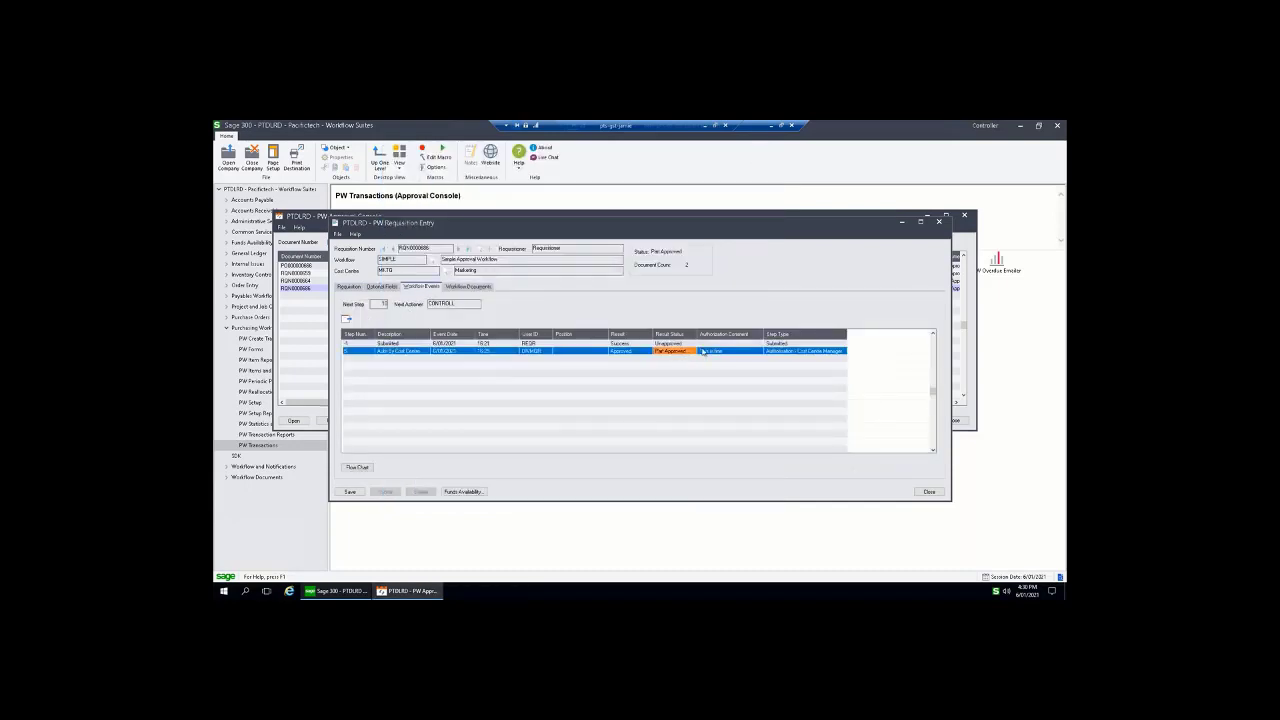
left_click(716, 352)
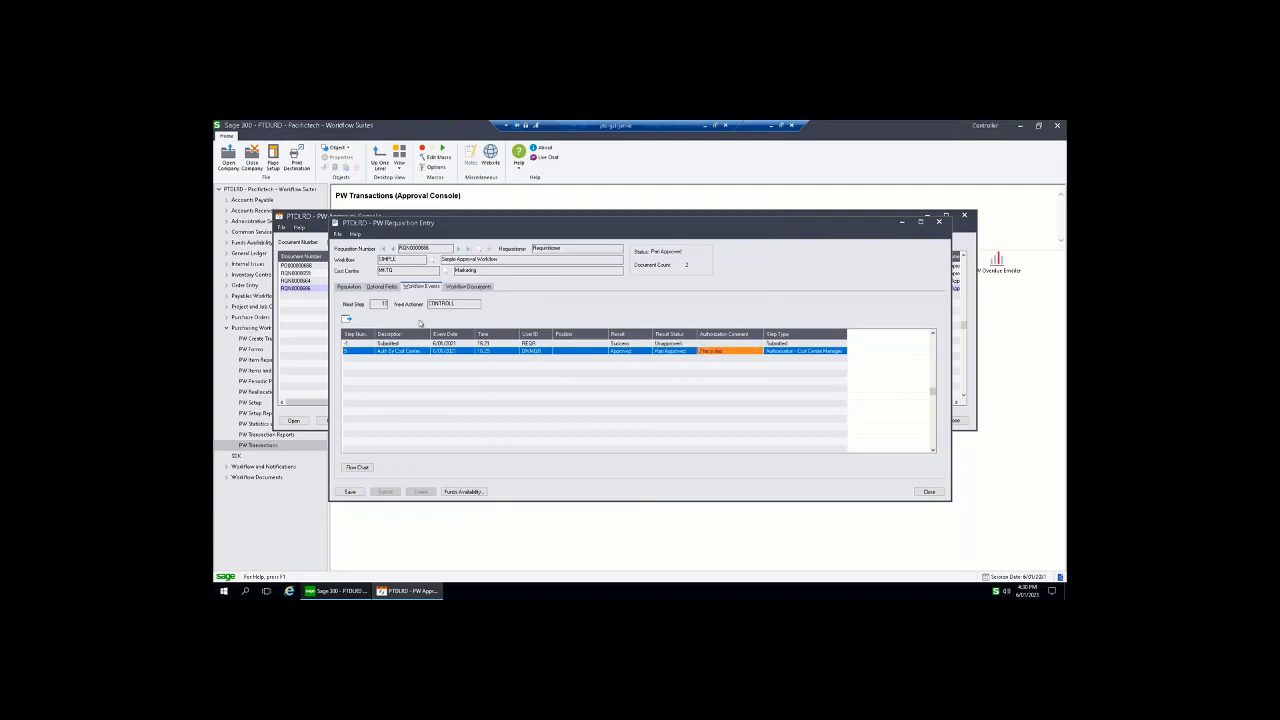
left_click(350, 287)
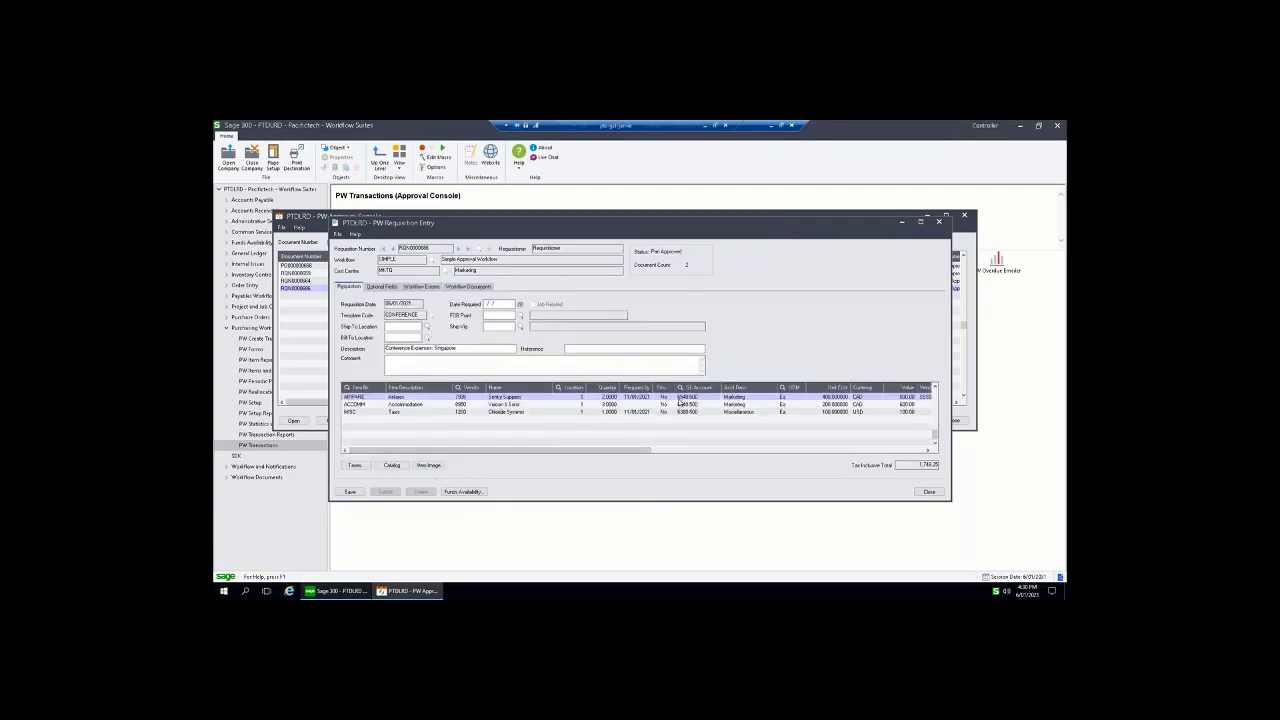
left_click(927, 491)
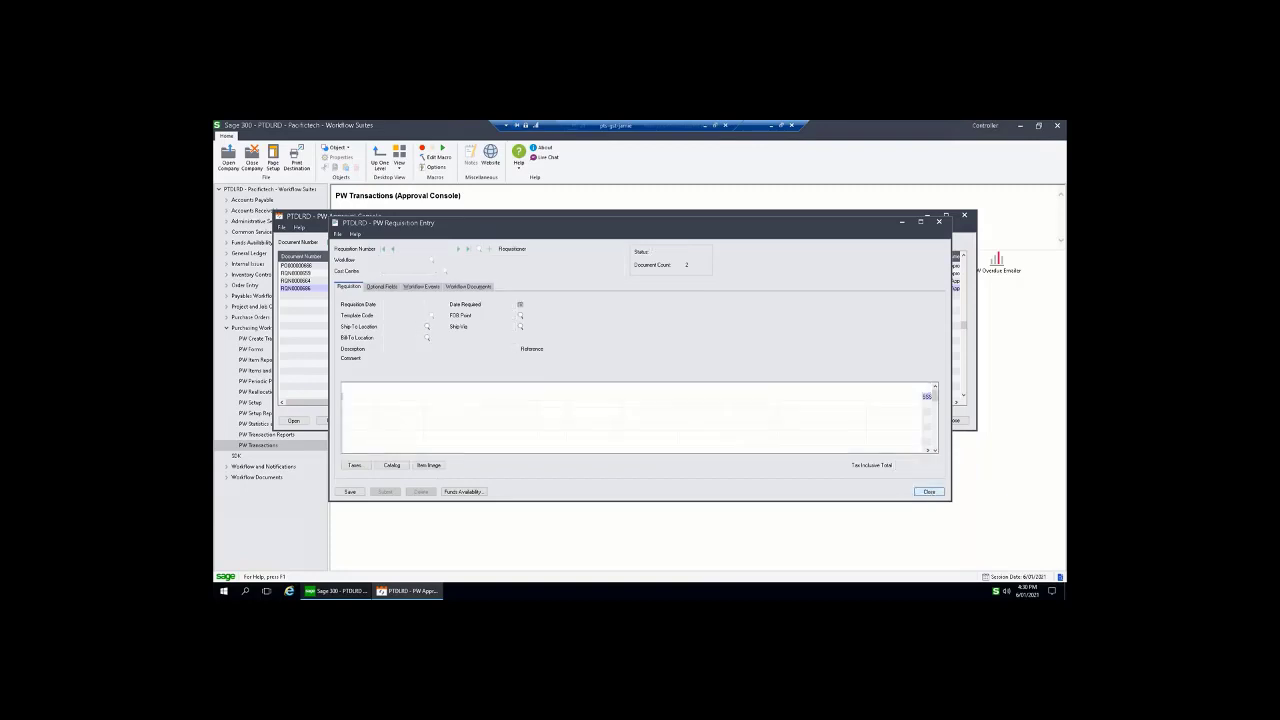
left_click(377, 420)
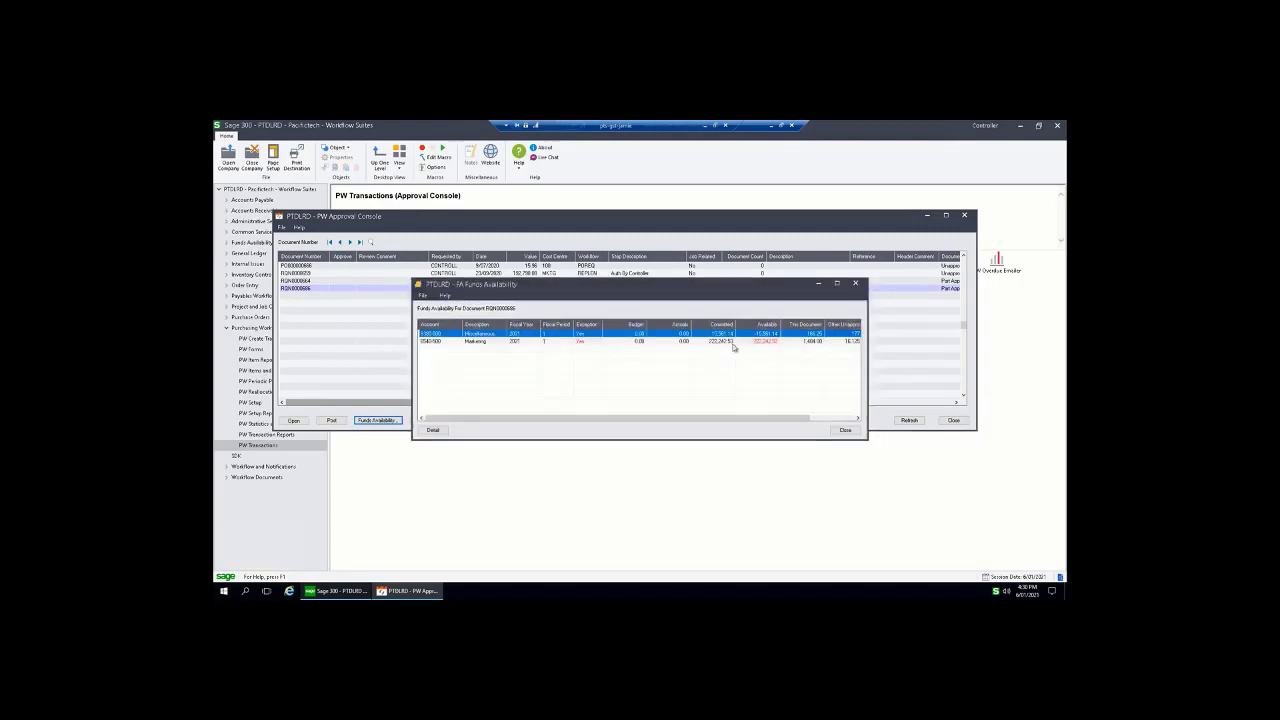
Approve RQN0000686 with comment 'I think this is OK', post it, and close the console
left_click(845, 430)
double_click(345, 290)
double_click(378, 290)
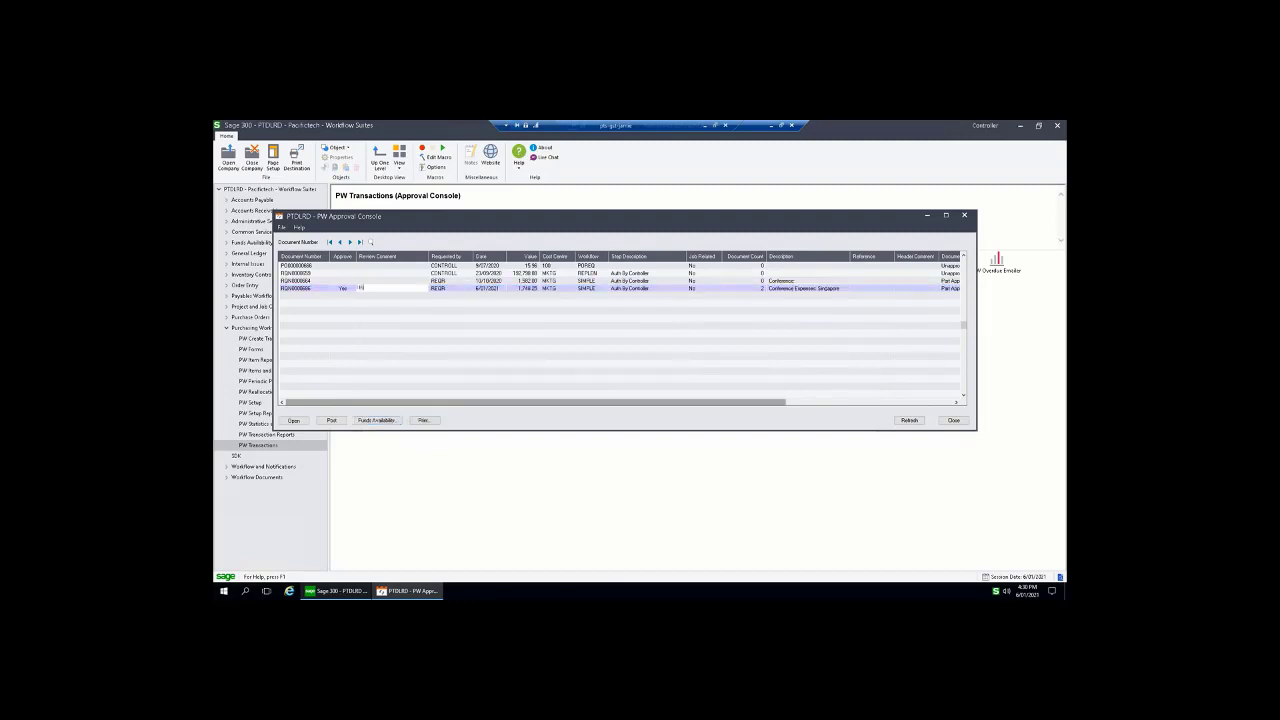
type("I think this is OK")
left_click(331, 420)
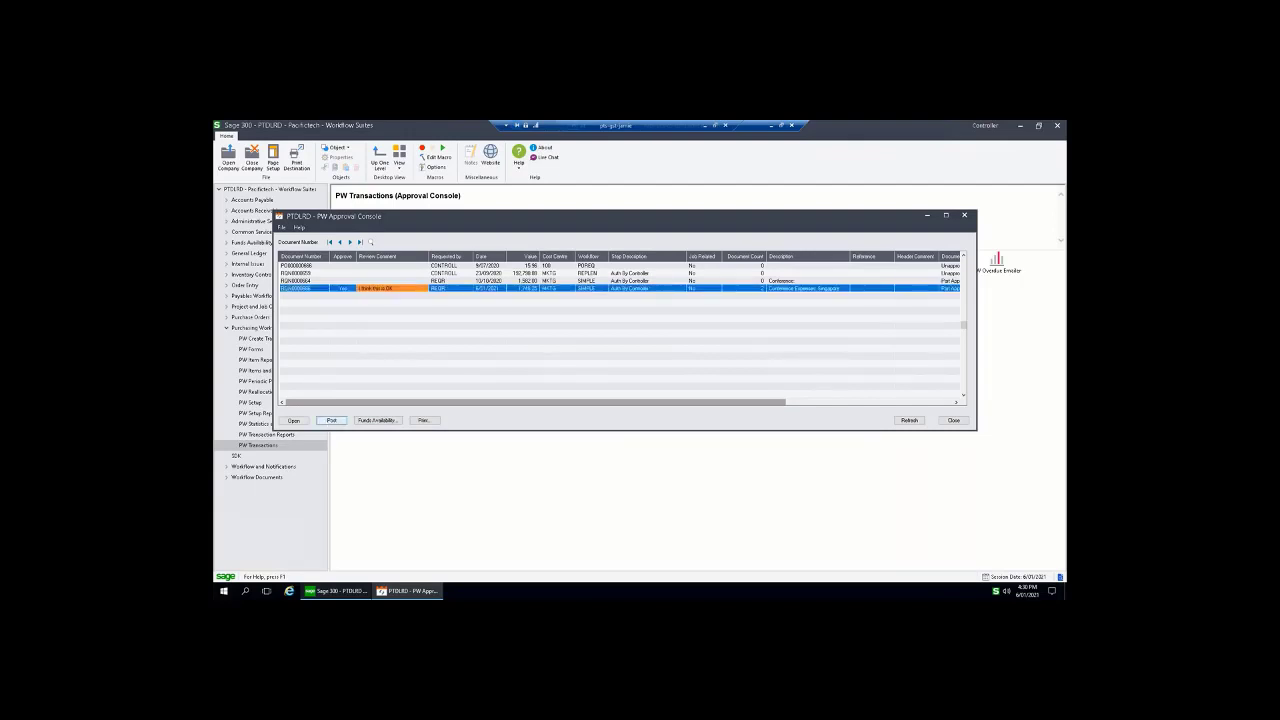
left_click(331, 420)
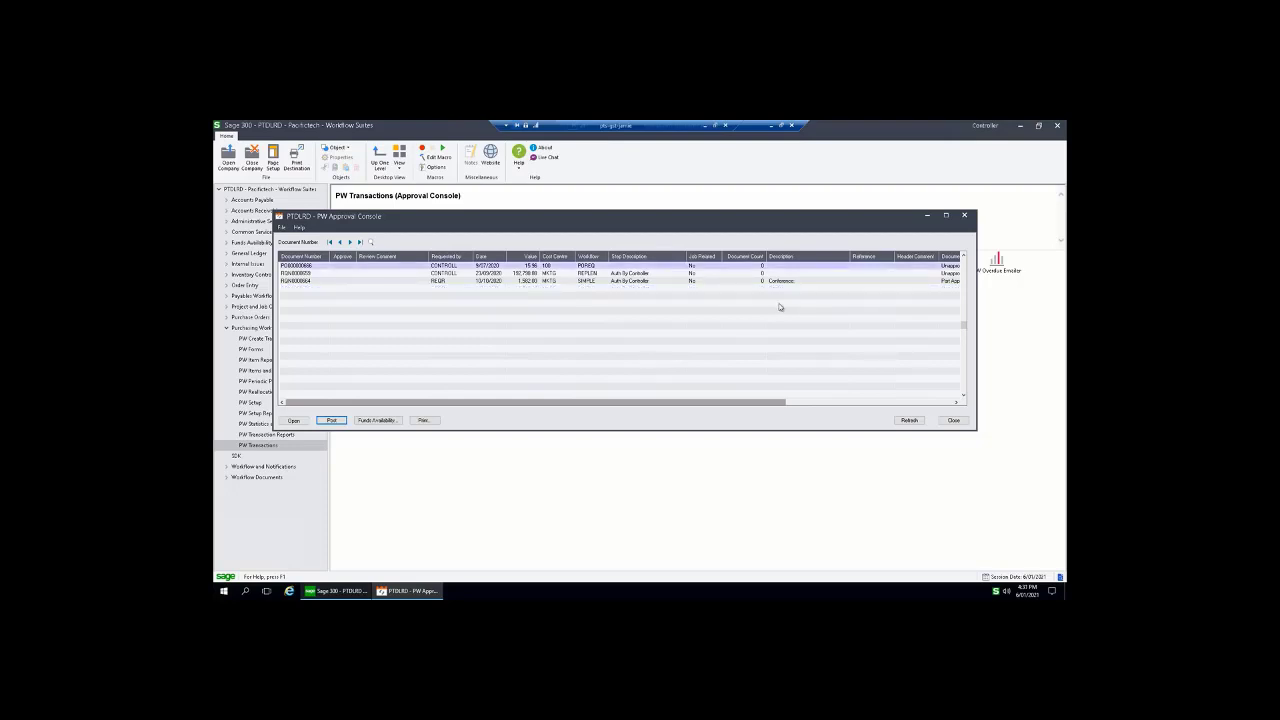
left_click(965, 216)
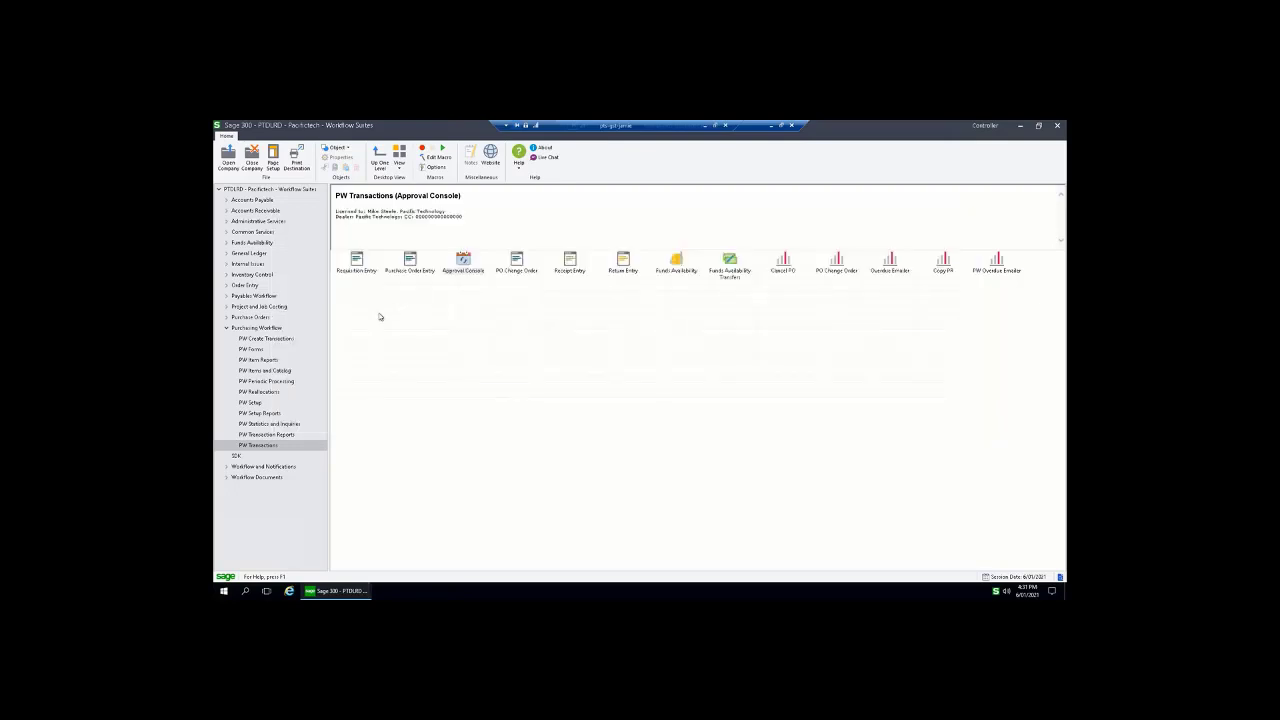
Open PW Management Inquiry filtered to Completed documents and open the latest Singapore conference requisition
left_click(265, 424)
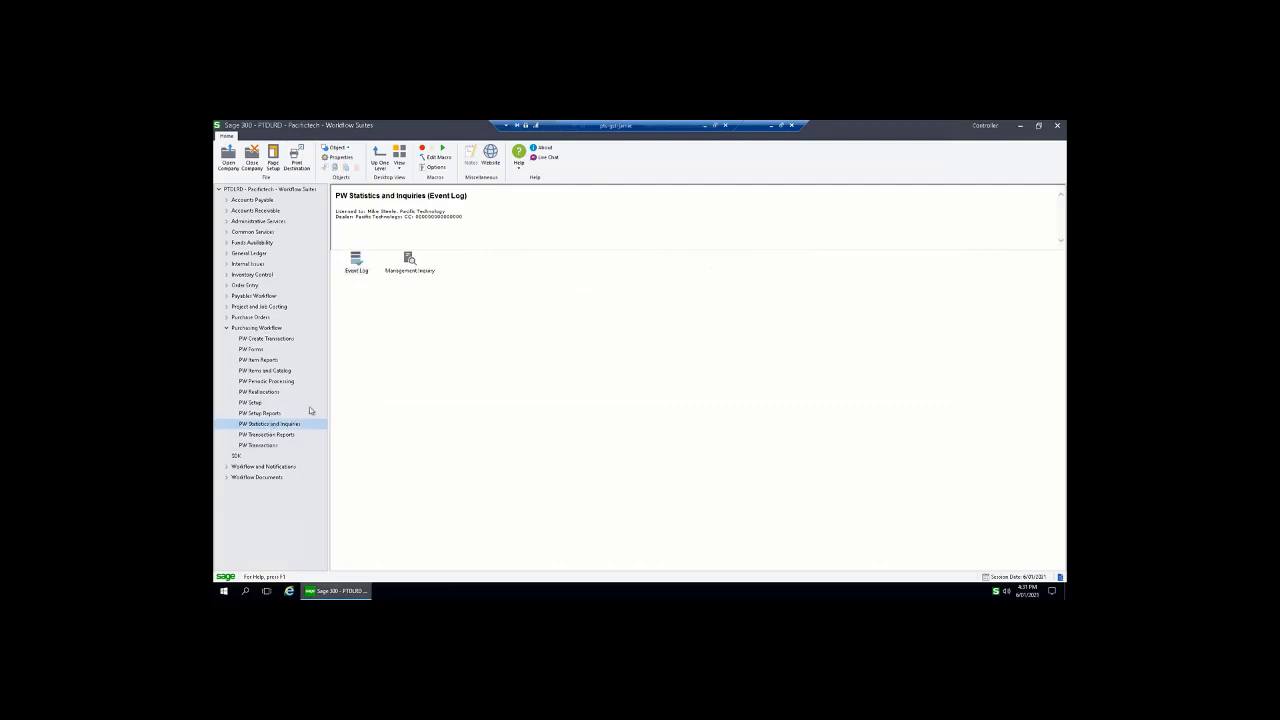
double_click(409, 260)
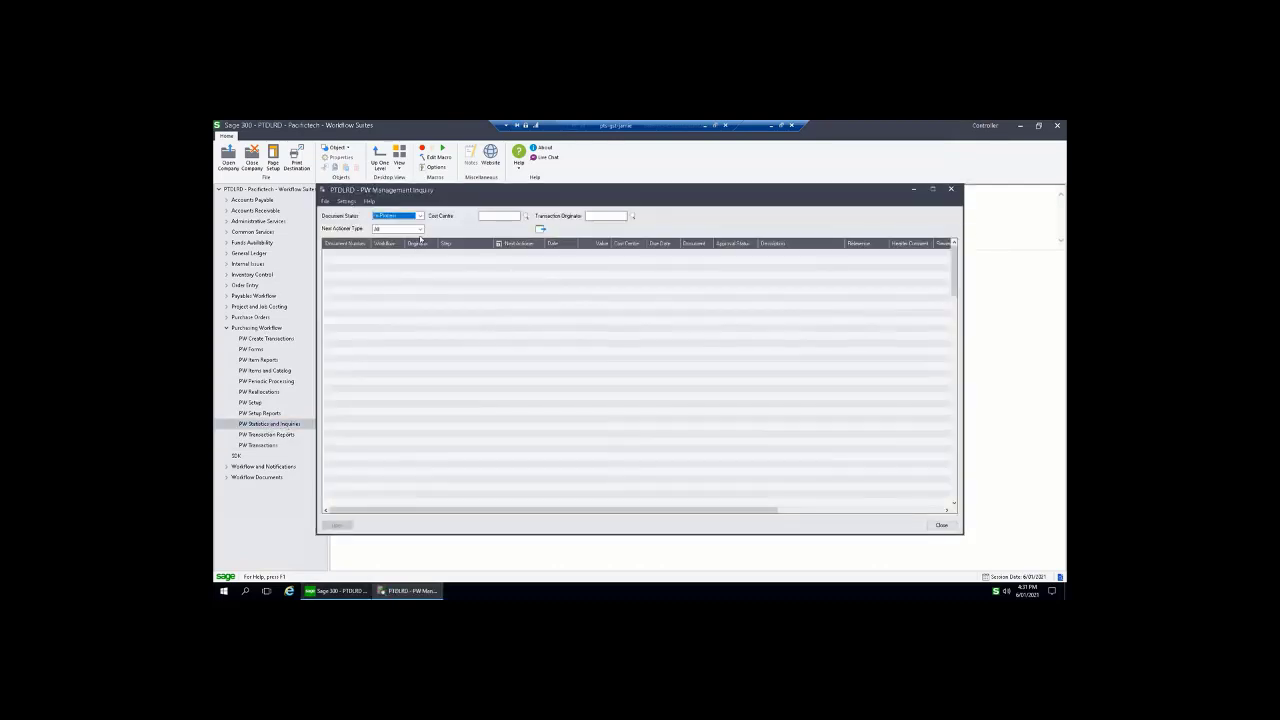
left_click(420, 216)
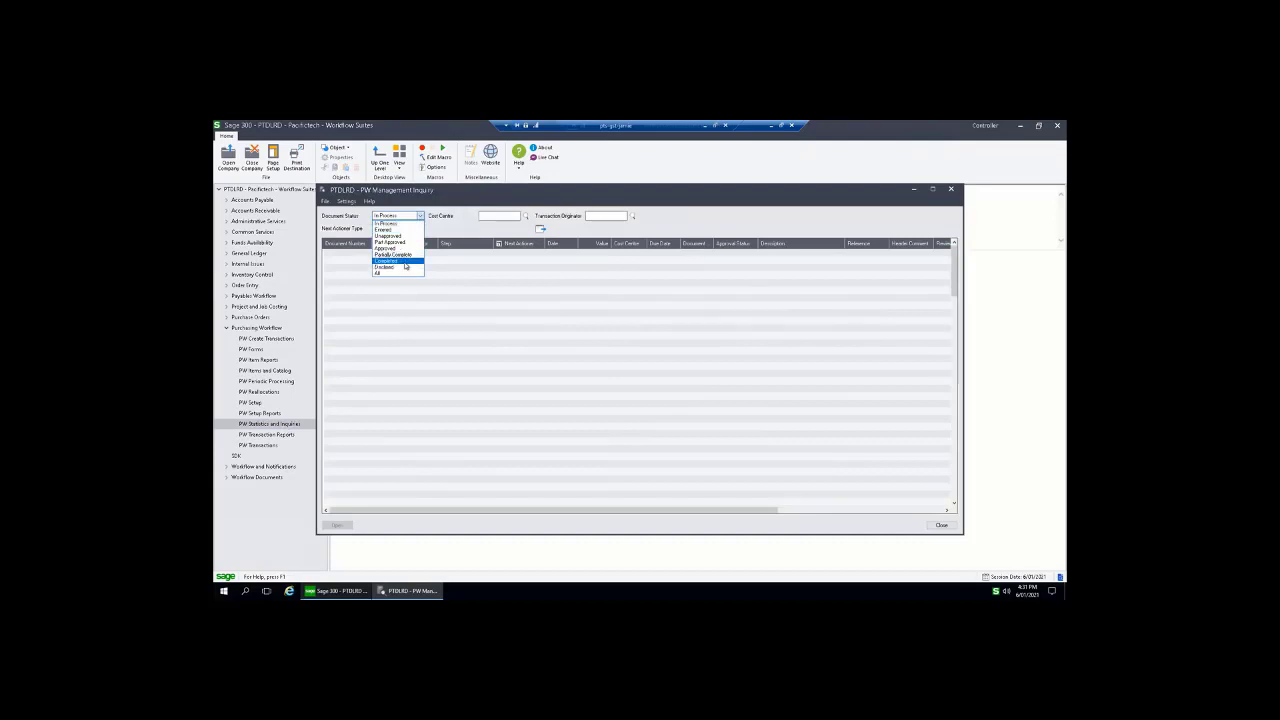
left_click(400, 260)
left_click(540, 230)
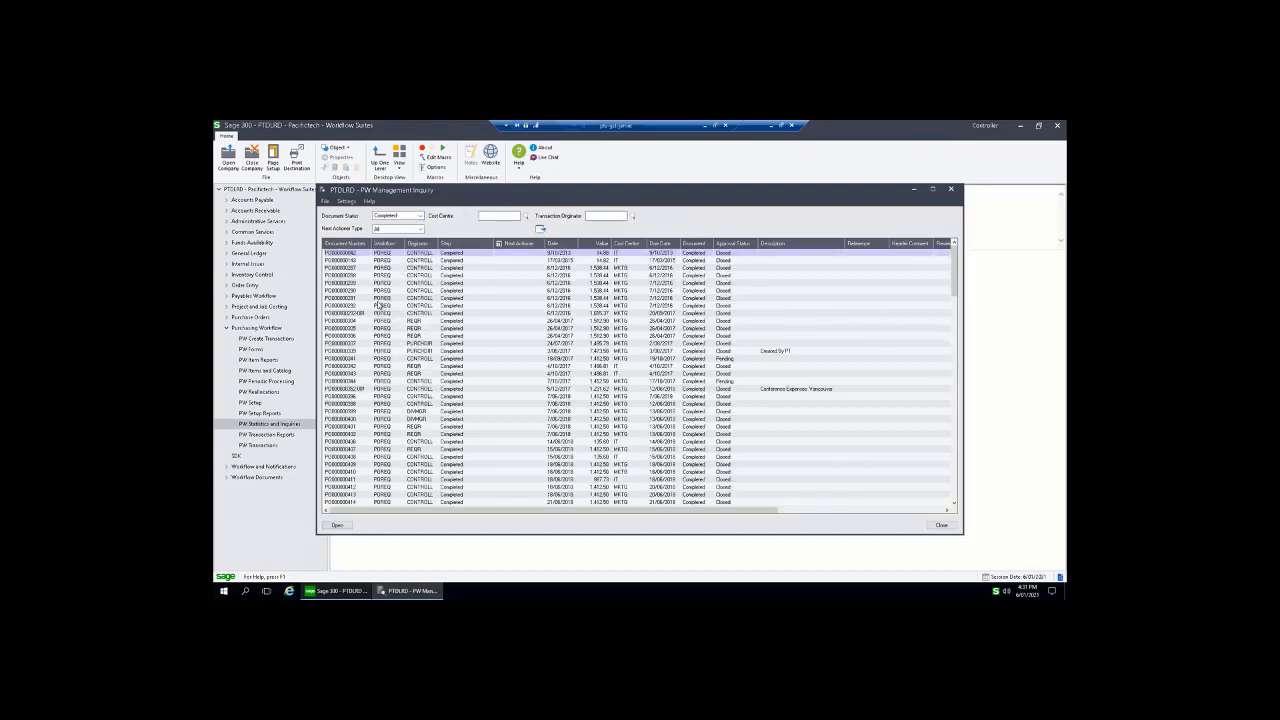
left_click(379, 299)
key("ctrl+End")
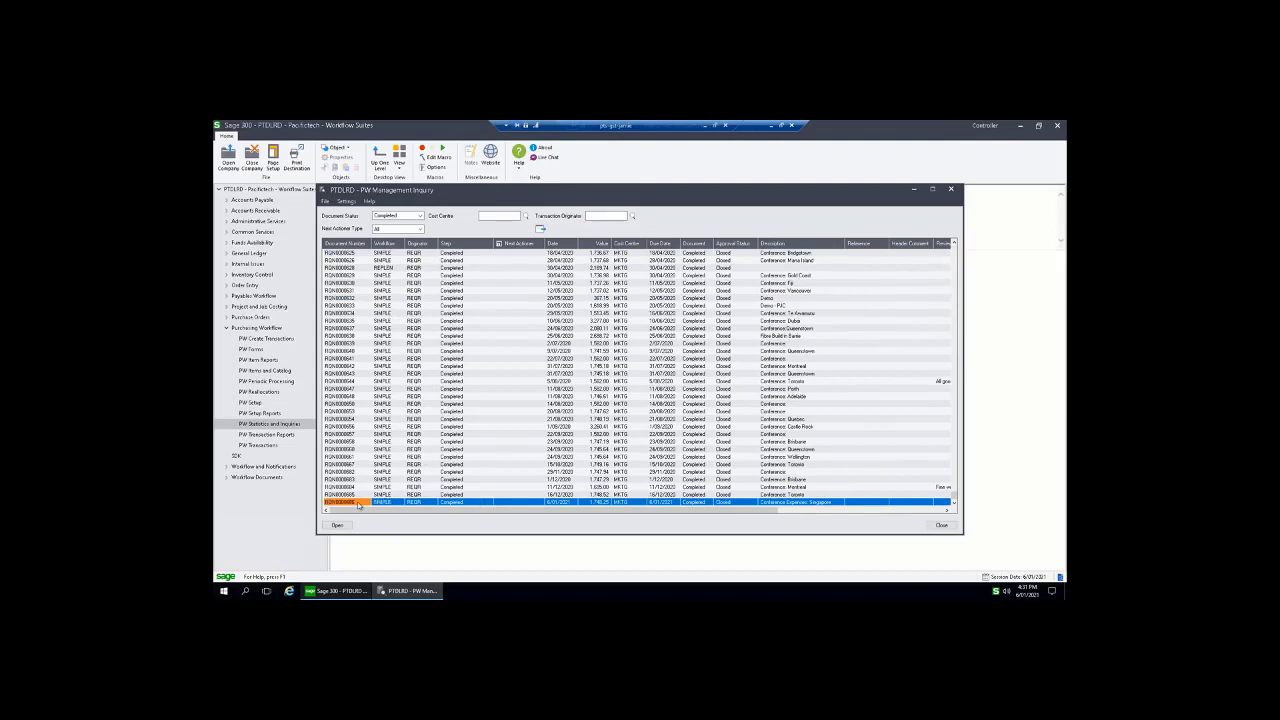
left_click(467, 503)
double_click(352, 503)
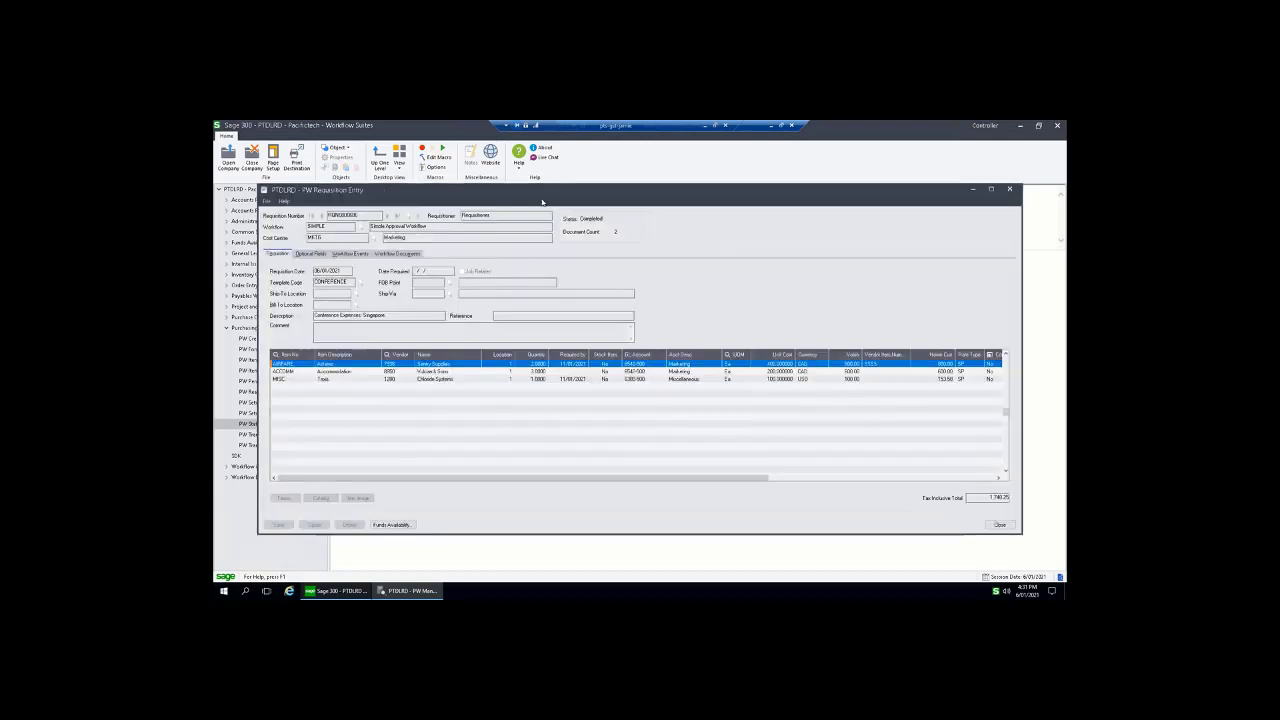
Review the Workflow Events for the cost centre manager and controller approvals and comments
left_click_drag(553, 193, 567, 181)
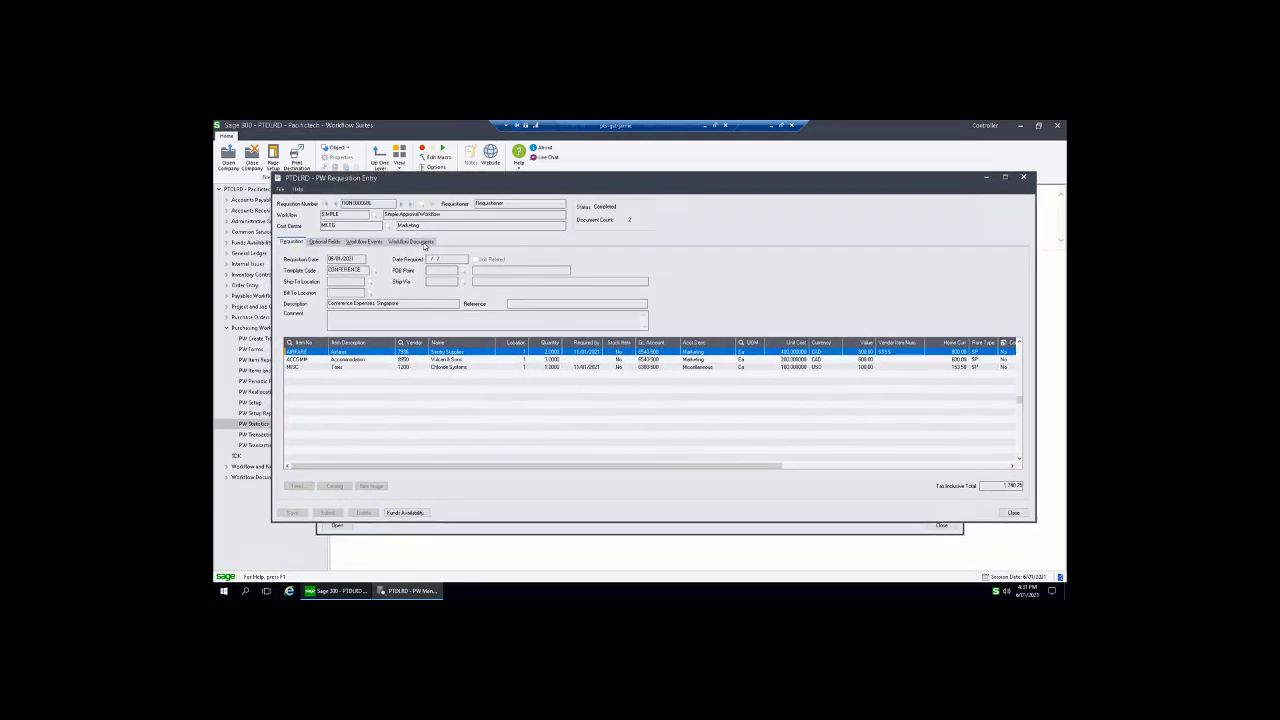
left_click(376, 246)
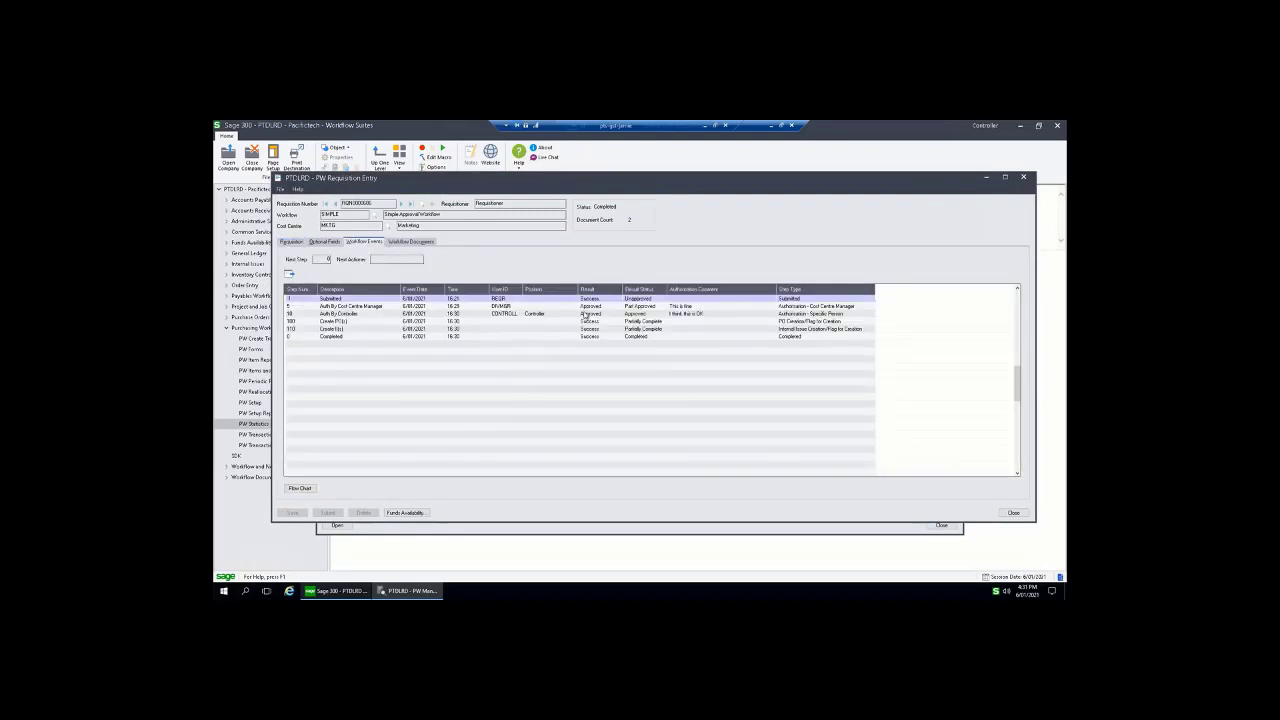
left_click(541, 315)
left_click(688, 306)
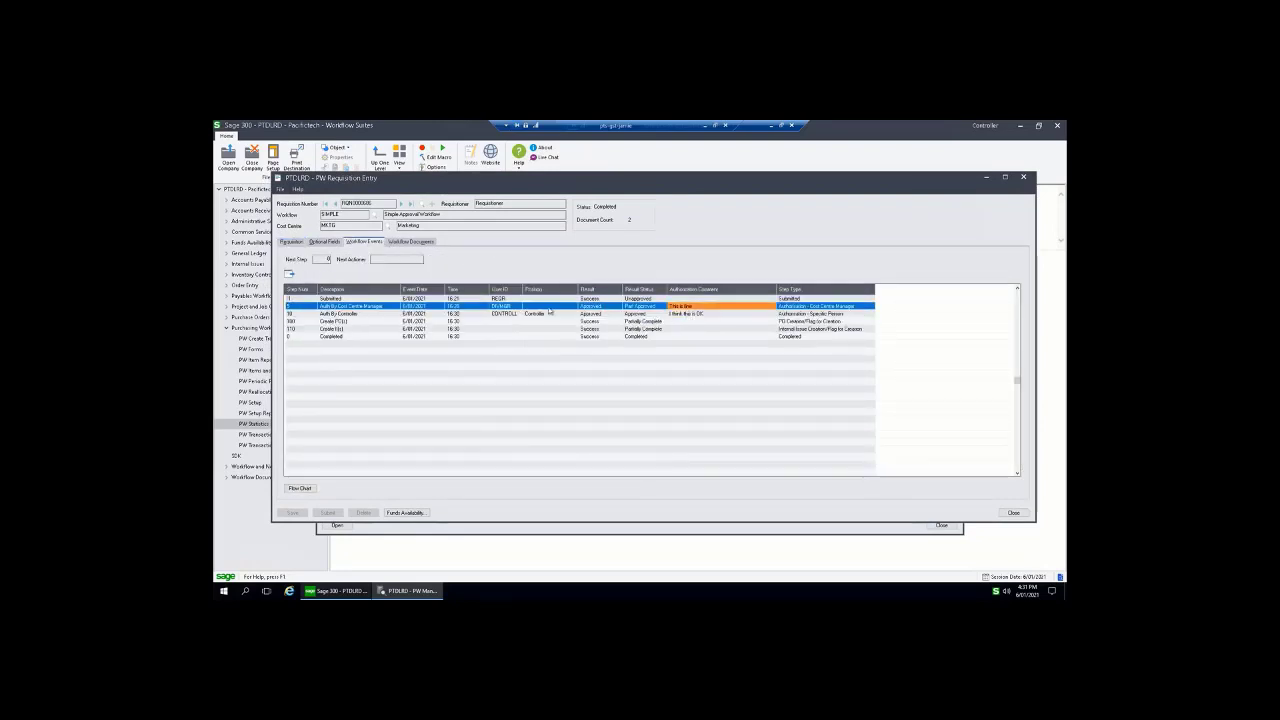
left_click(508, 307)
left_click(594, 307)
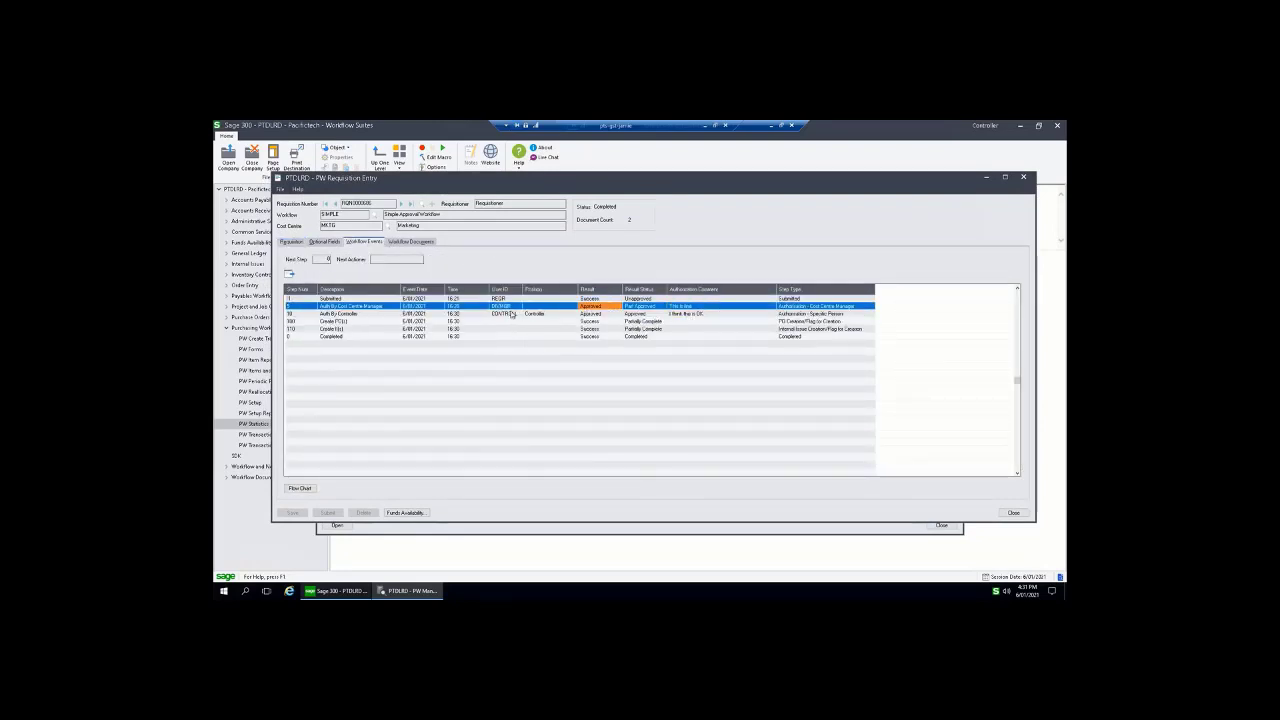
left_click(596, 314)
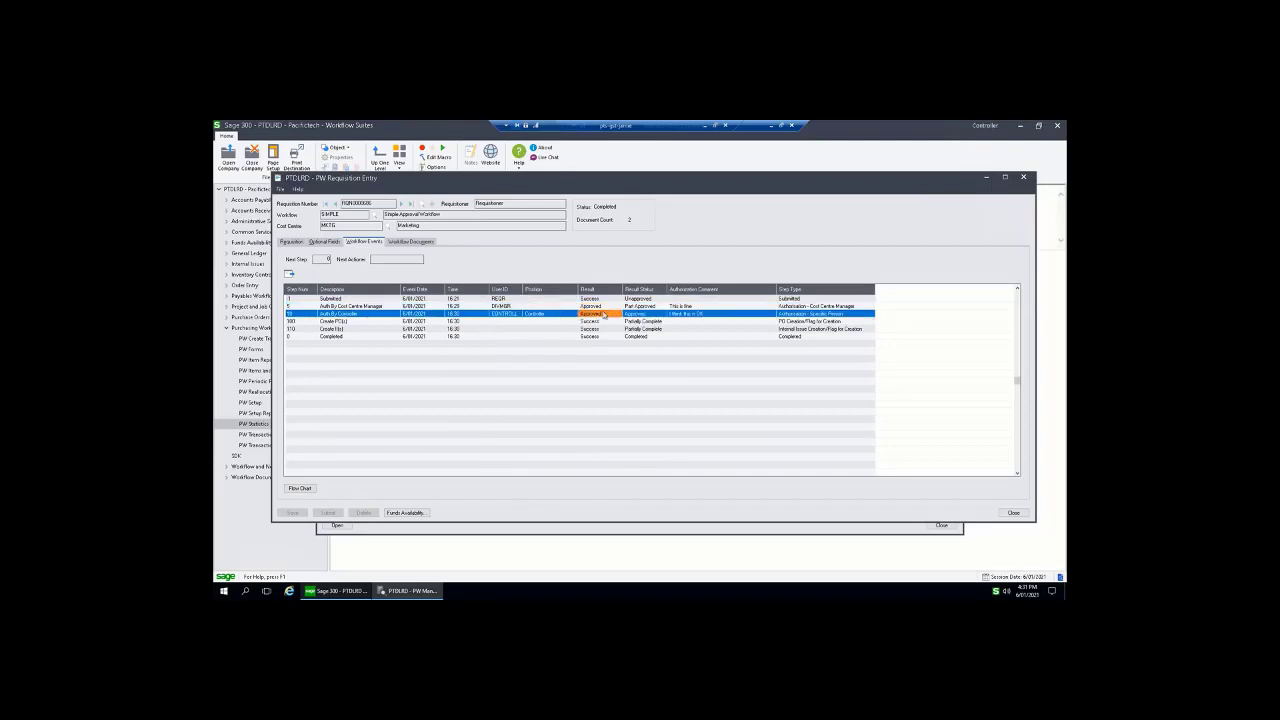
left_click(693, 313)
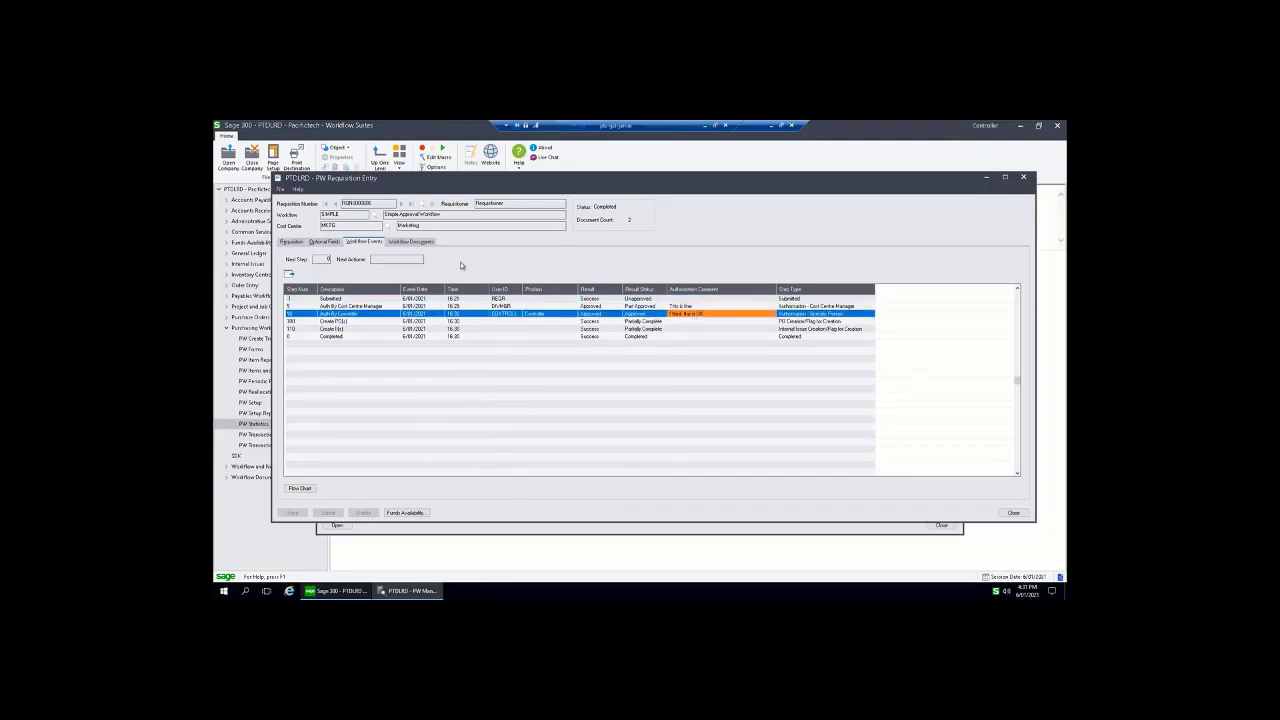
Check the PO Number on each item line, then close the requisition and Management Inquiry
left_click(300, 244)
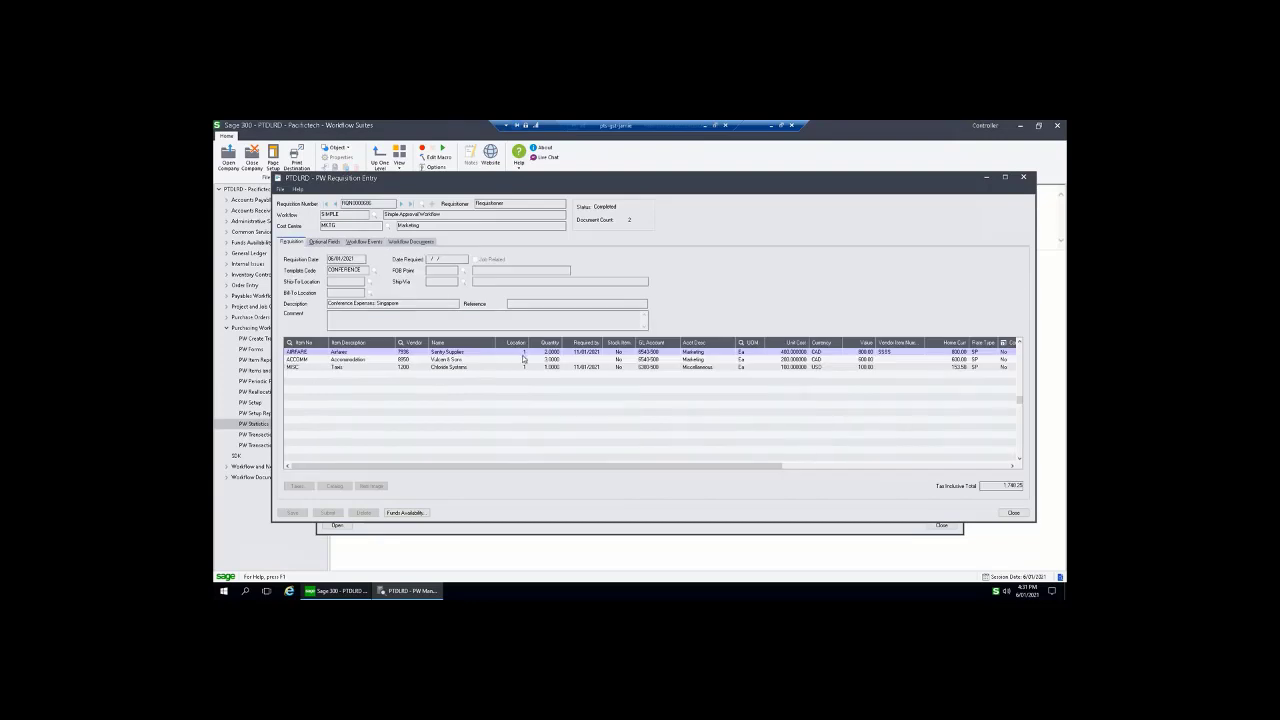
left_click_drag(638, 467, 819, 470)
left_click(845, 352)
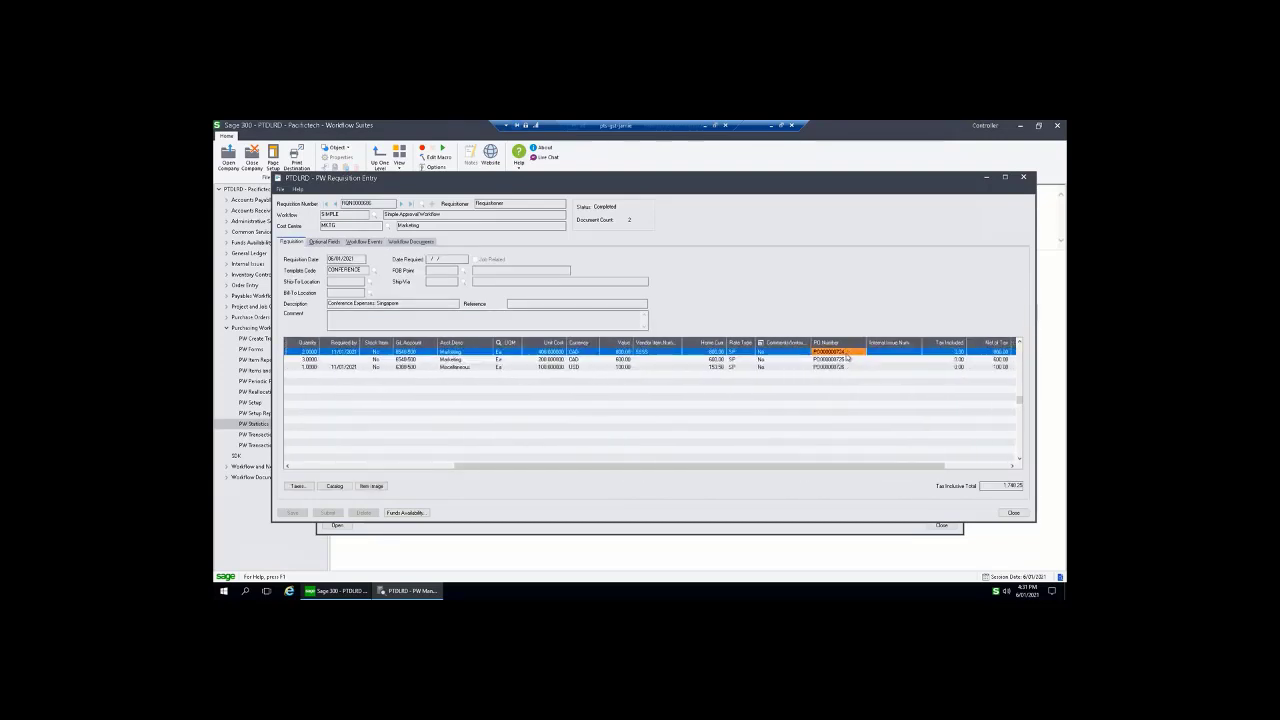
left_click(847, 359)
left_click(847, 366)
left_click(1013, 512)
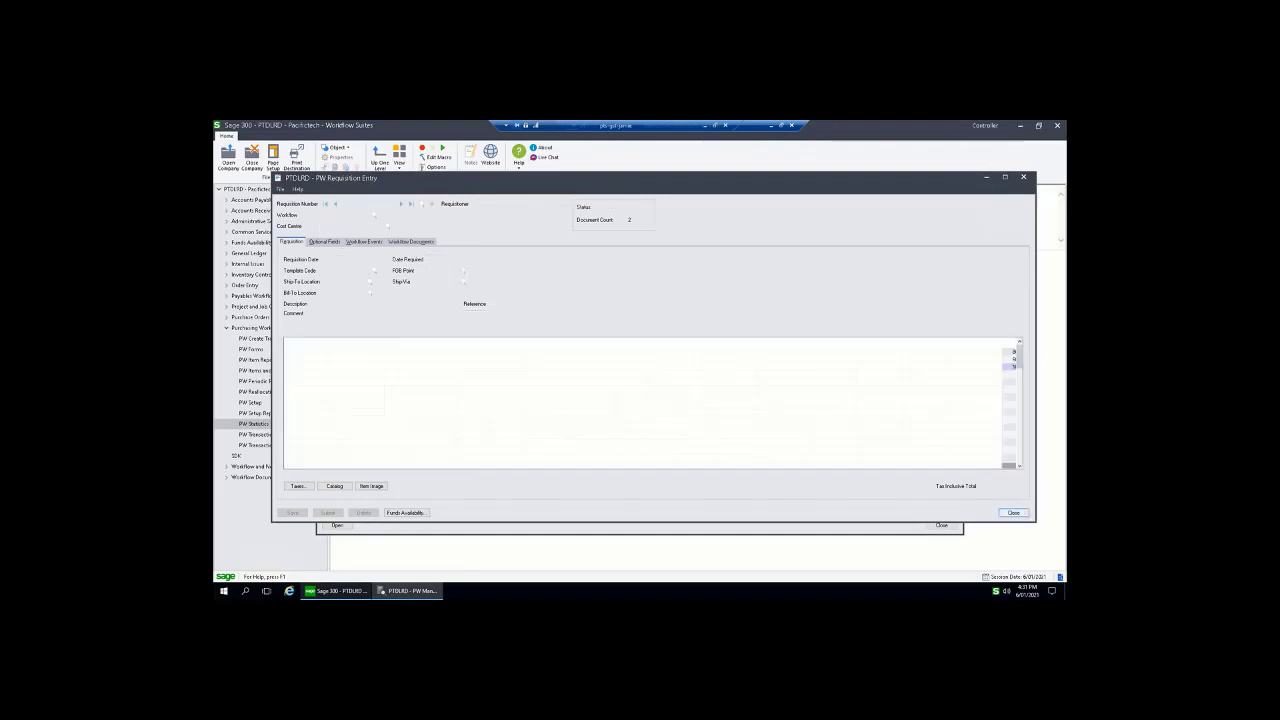
left_click(940, 526)
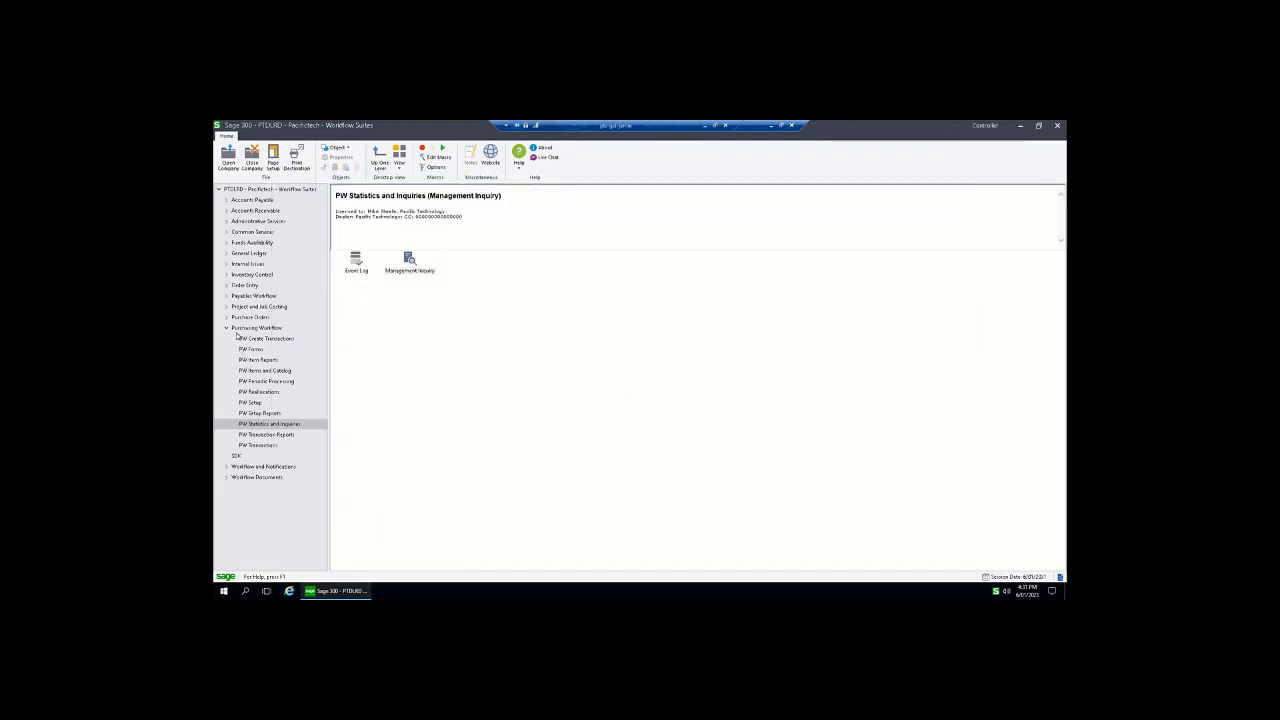
Expand Purchase Orders, show P/O Transactions and select Purchase Order Entry
left_click(228, 317)
left_click(252, 318)
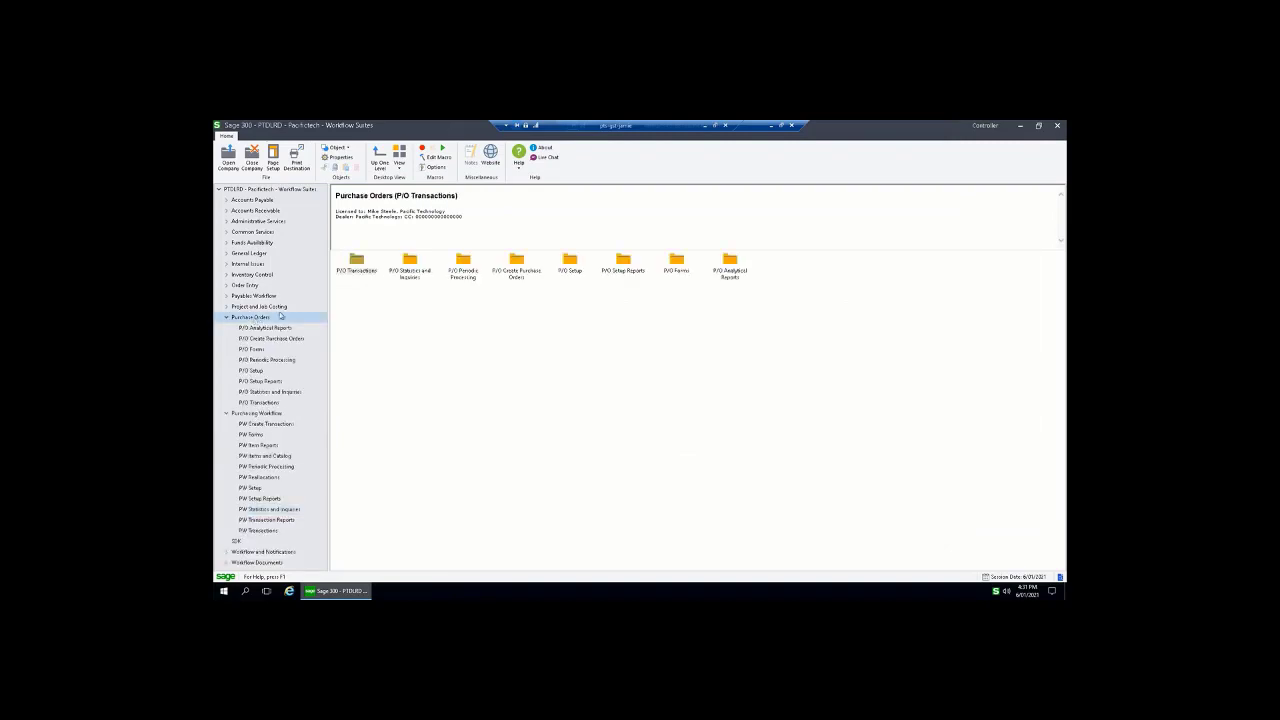
left_click(271, 402)
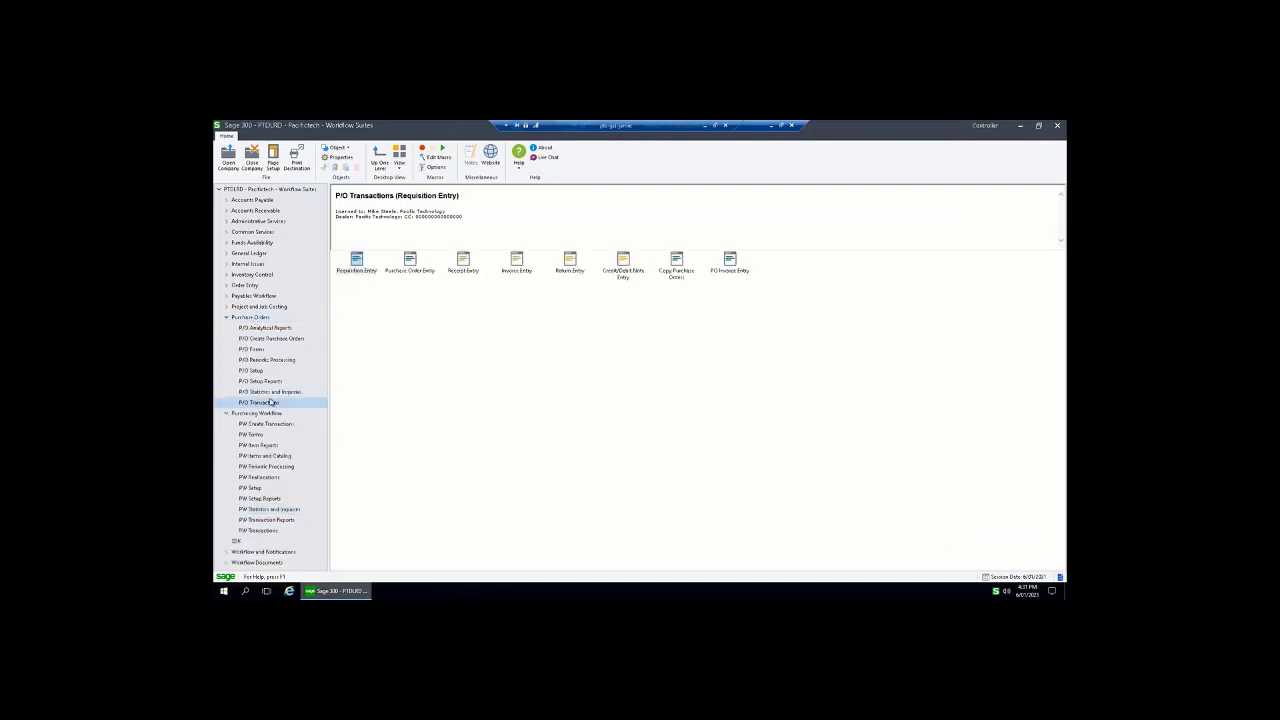
left_click(412, 263)
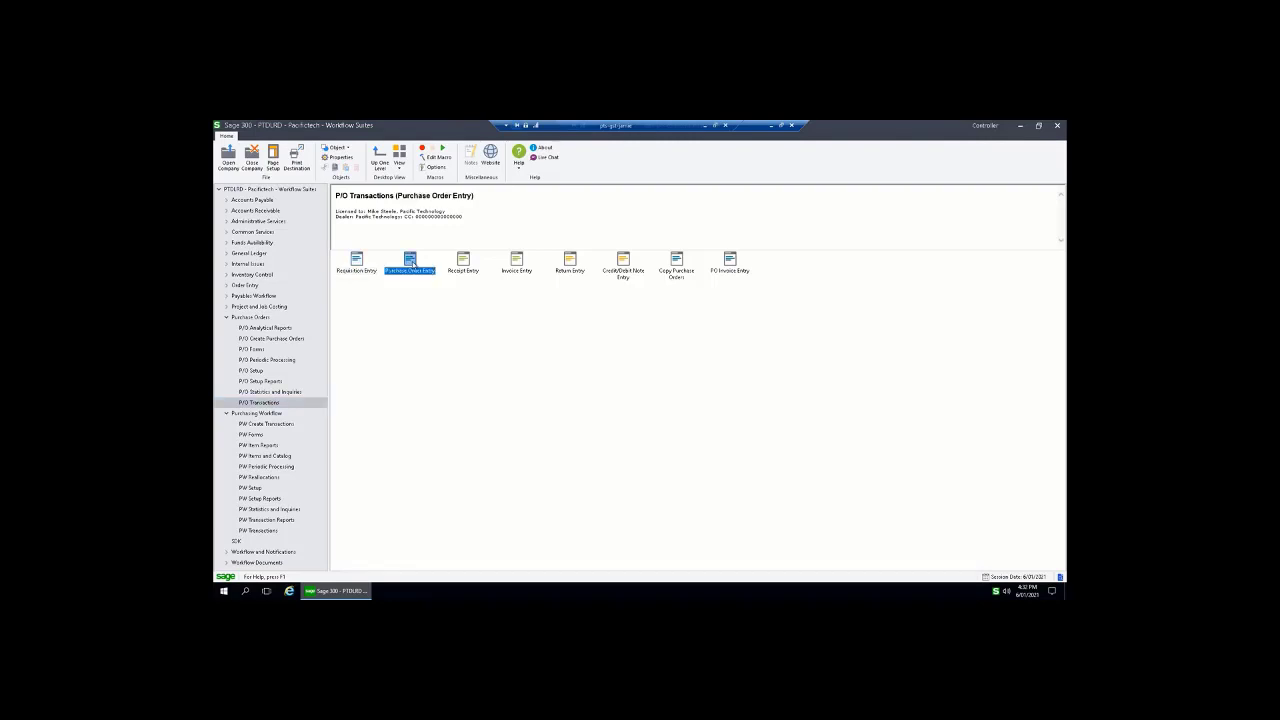
double_click(412, 263)
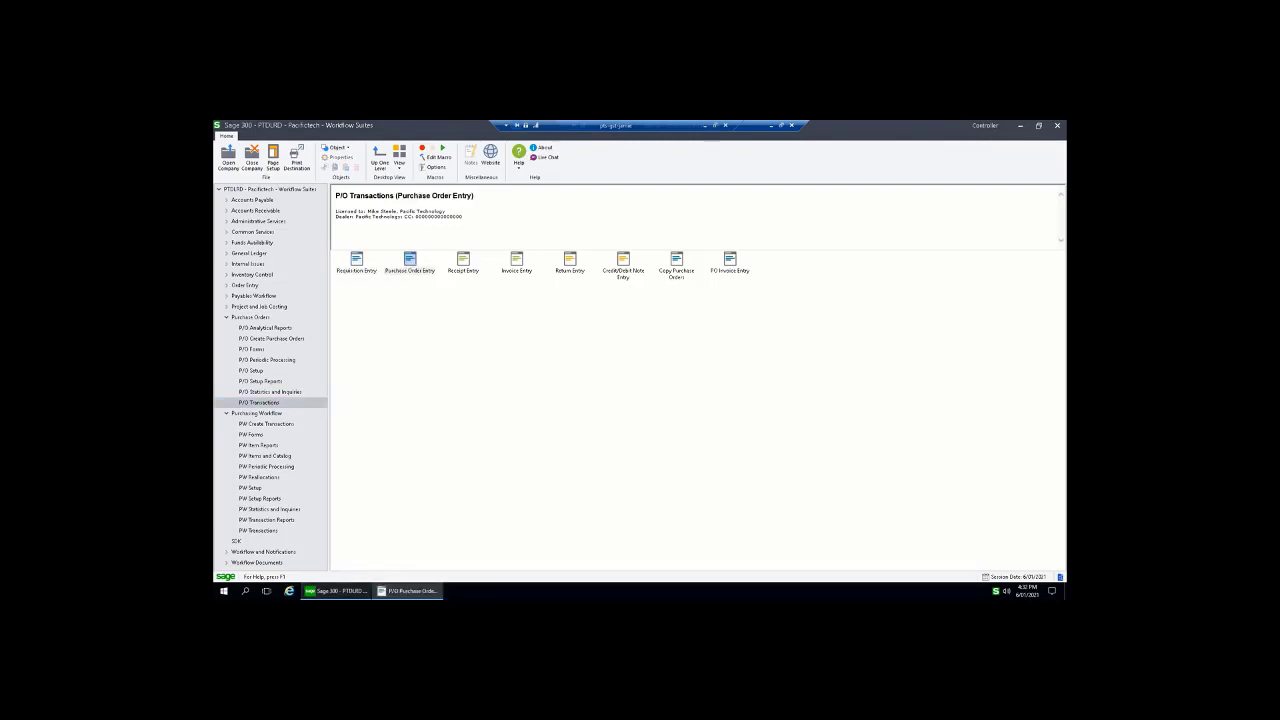
left_click(491, 232)
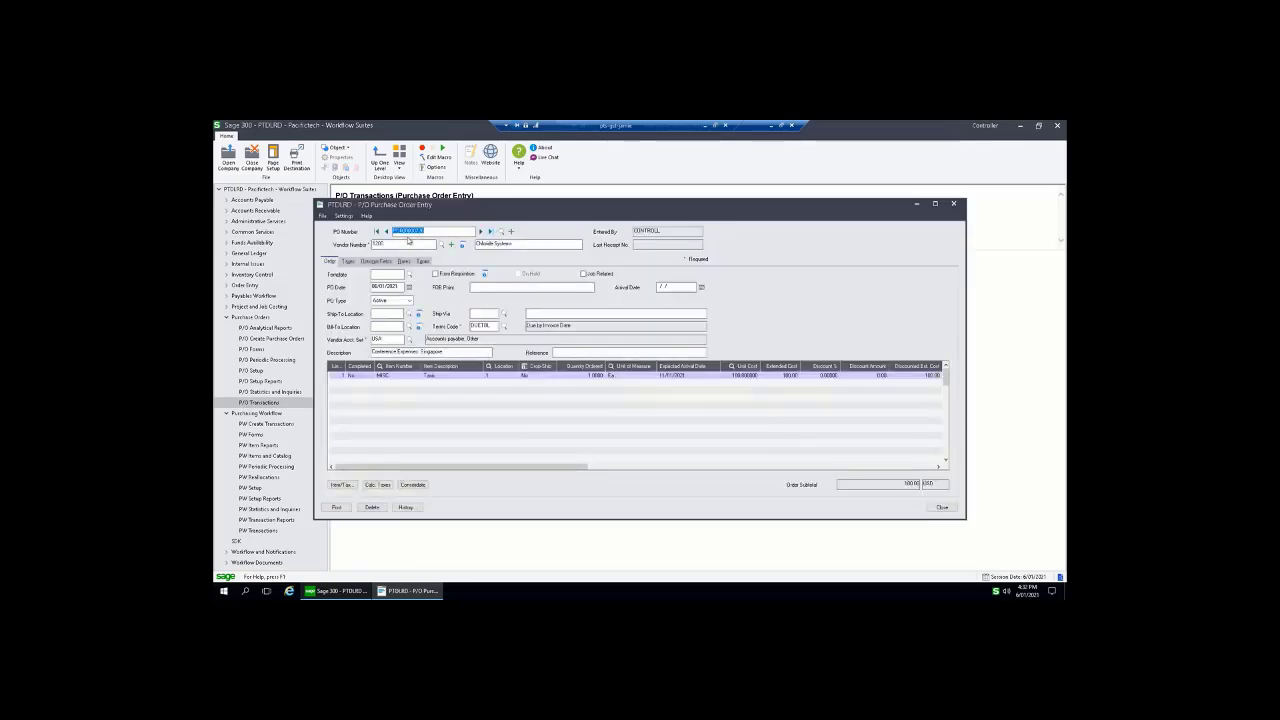
left_click(386, 231)
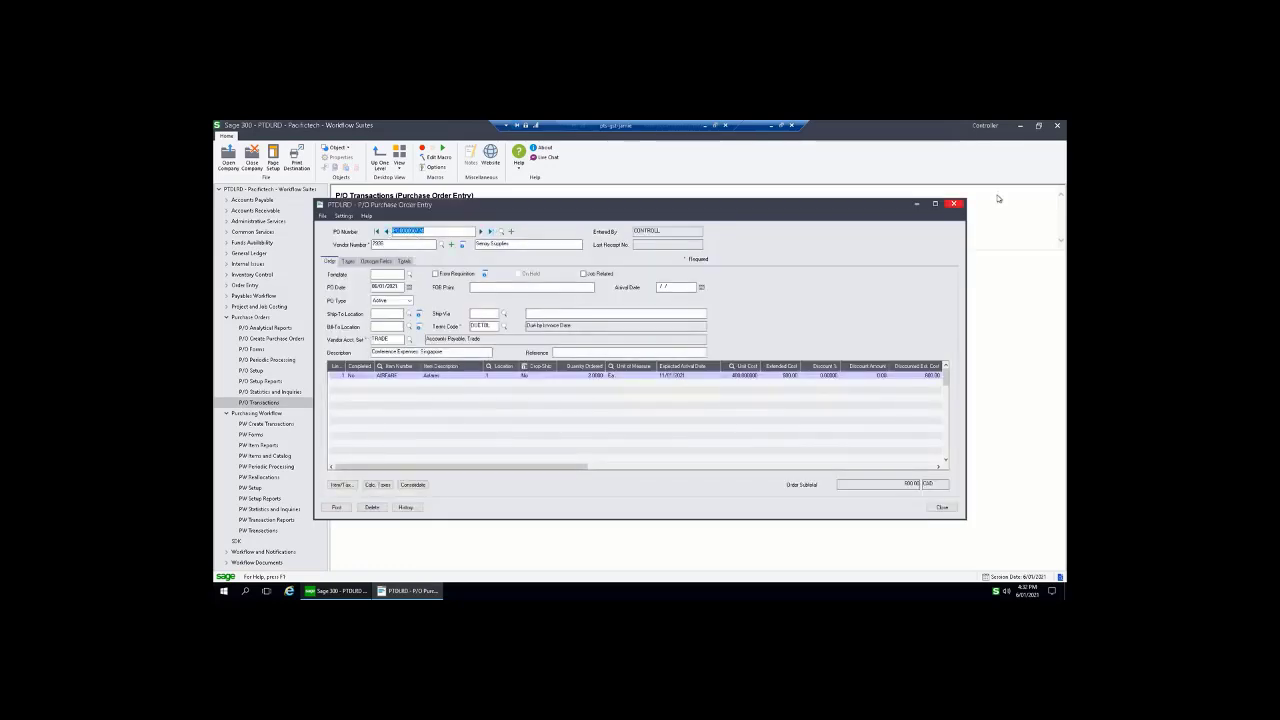
left_click(954, 203)
left_click(256, 317)
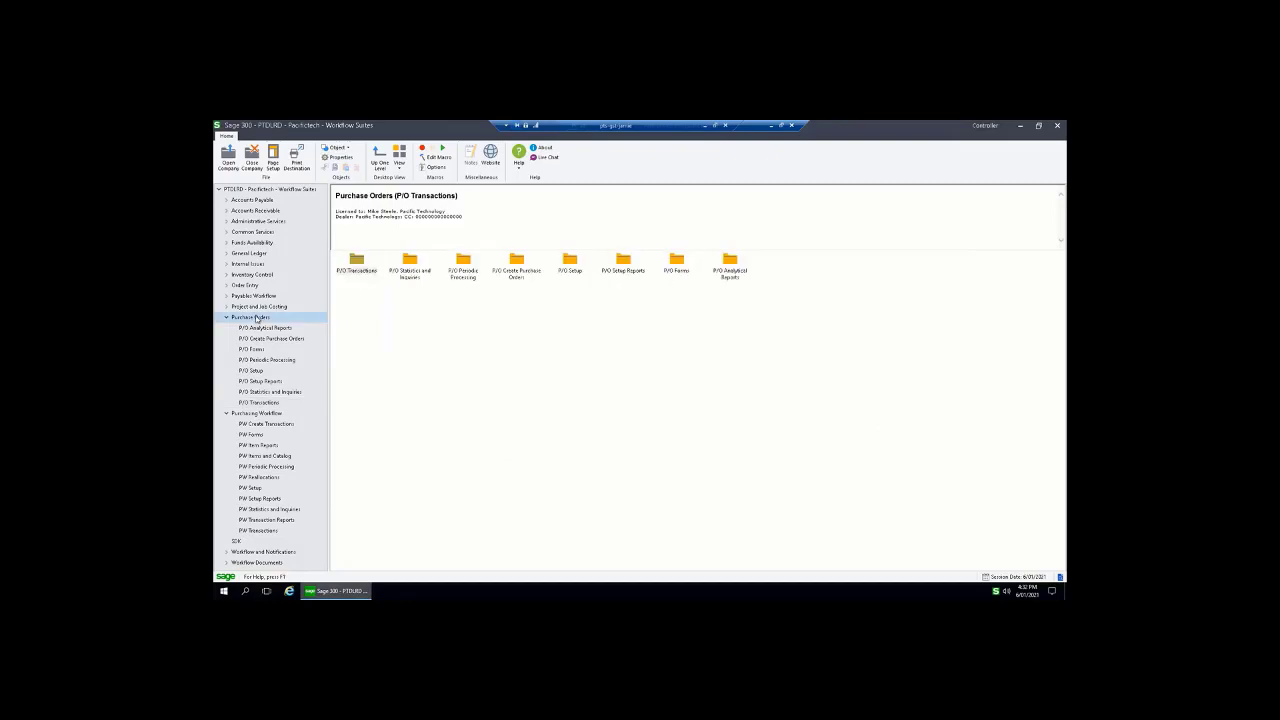
left_click(259, 403)
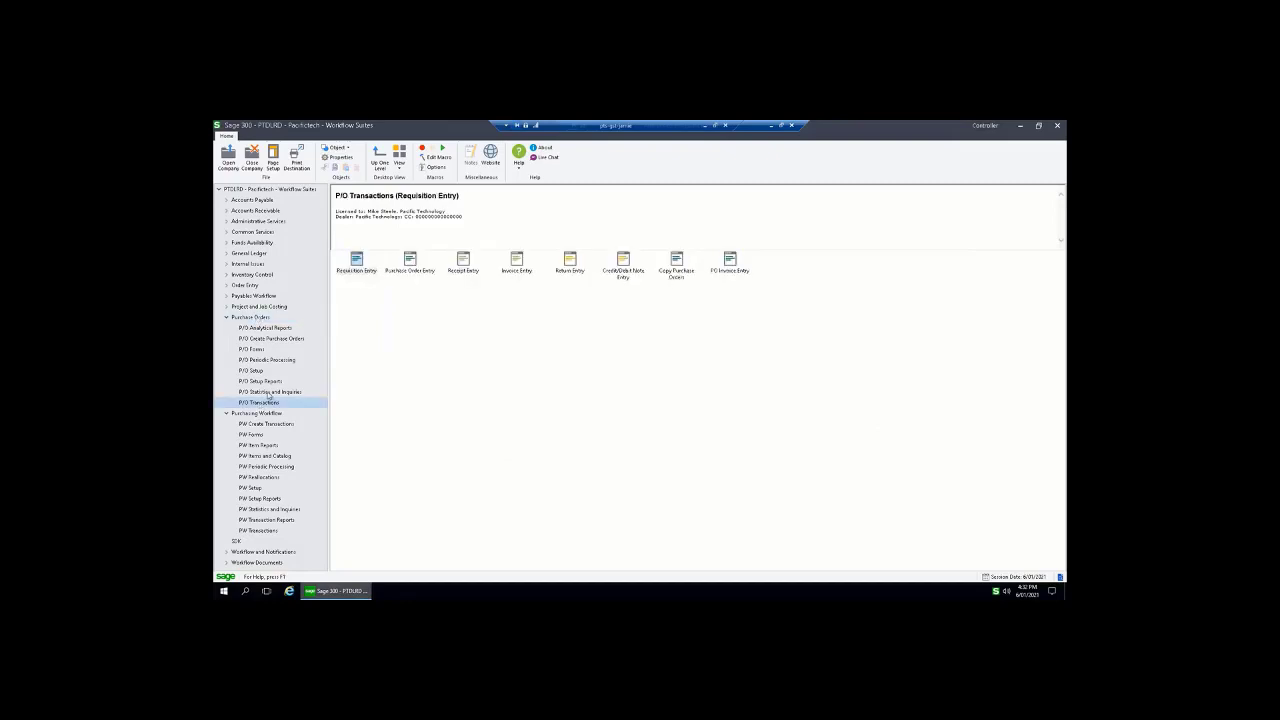
double_click(412, 266)
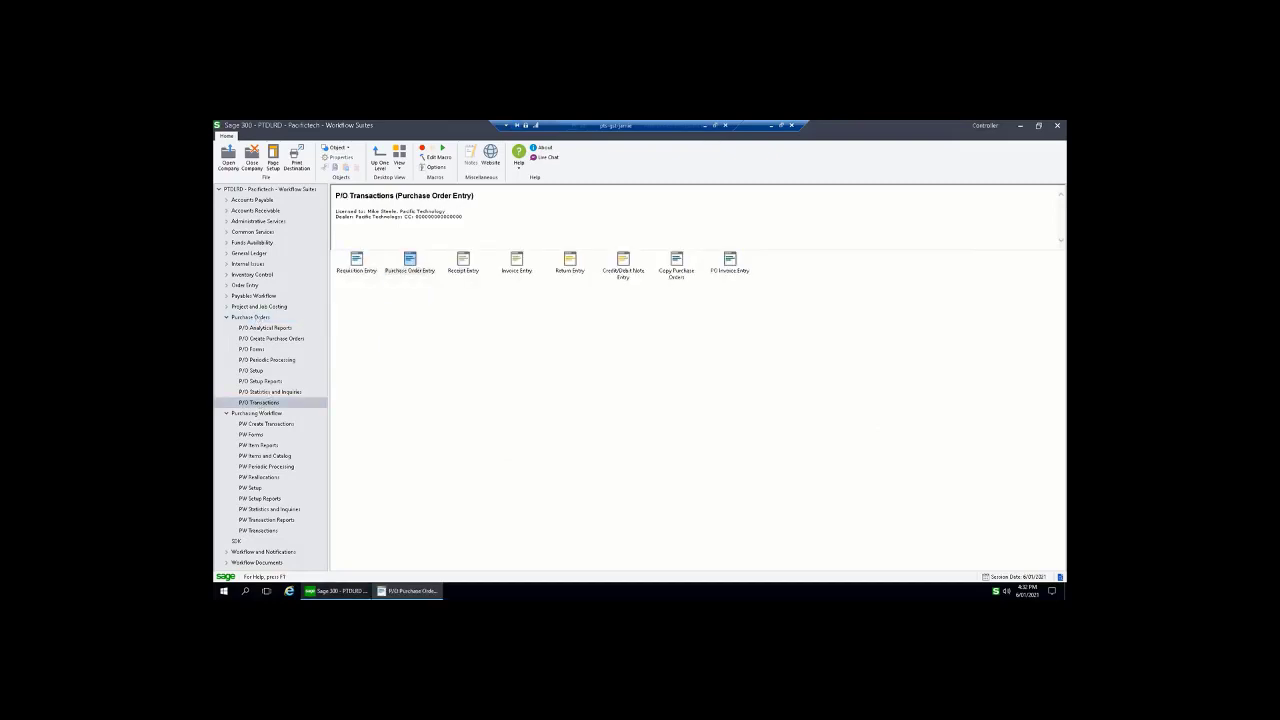
left_click(491, 231)
left_click(384, 231)
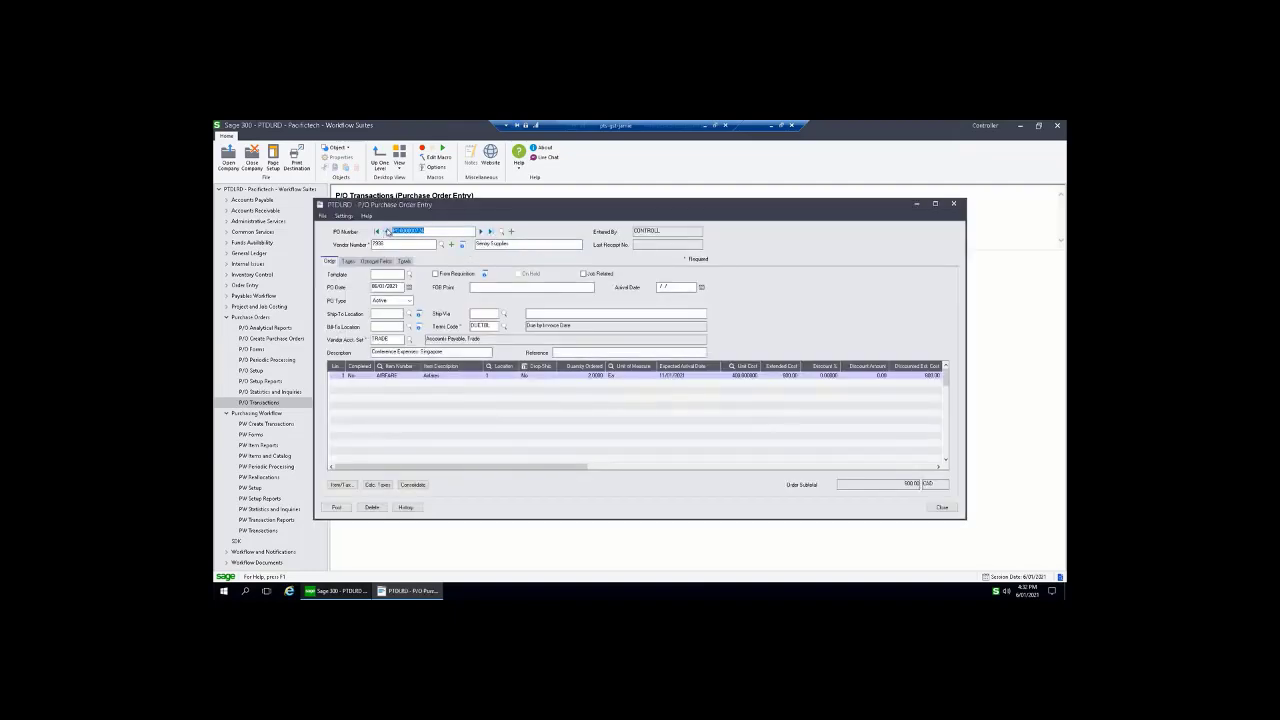
left_click_drag(466, 212, 458, 211)
left_click(430, 231)
left_click(403, 375)
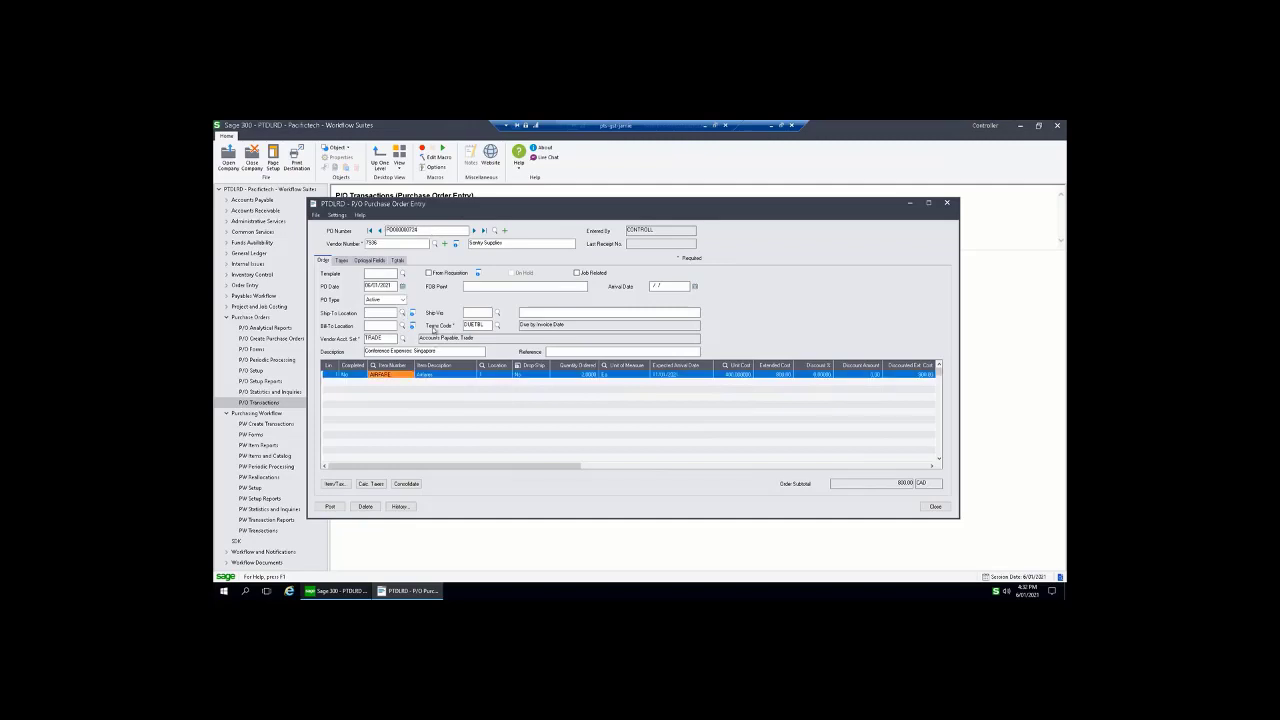
left_click(474, 231)
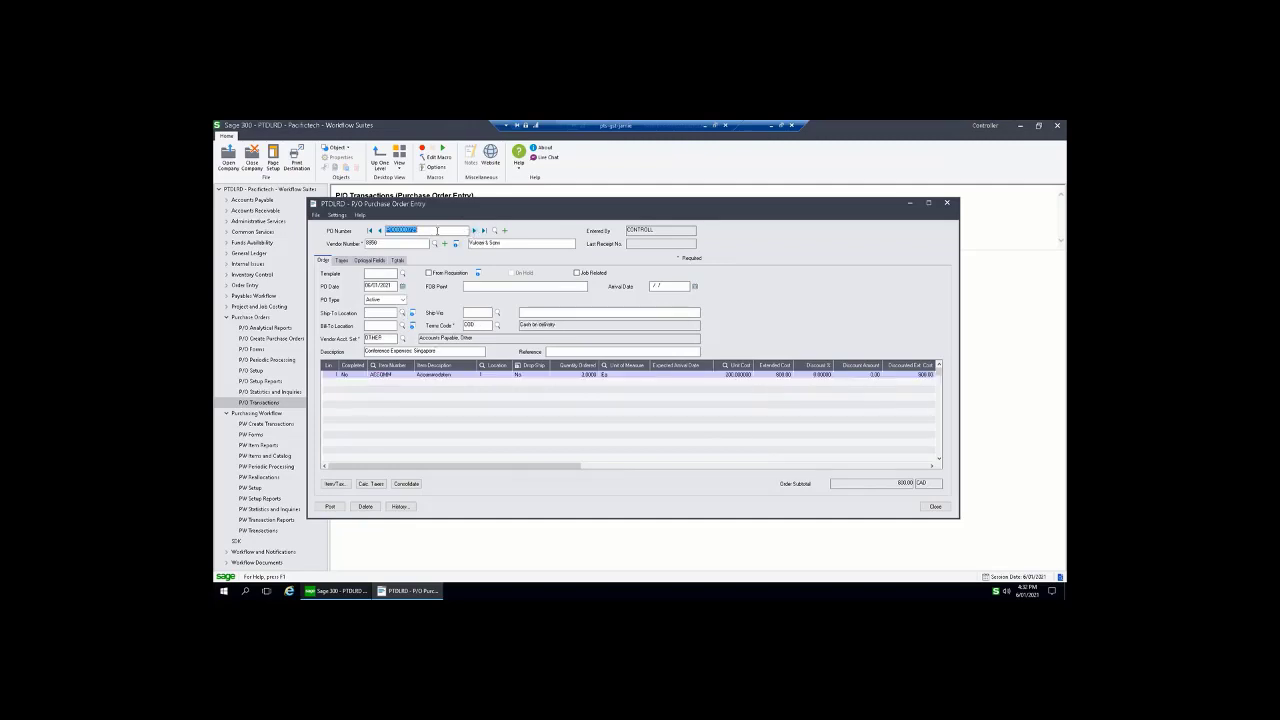
left_click(411, 378)
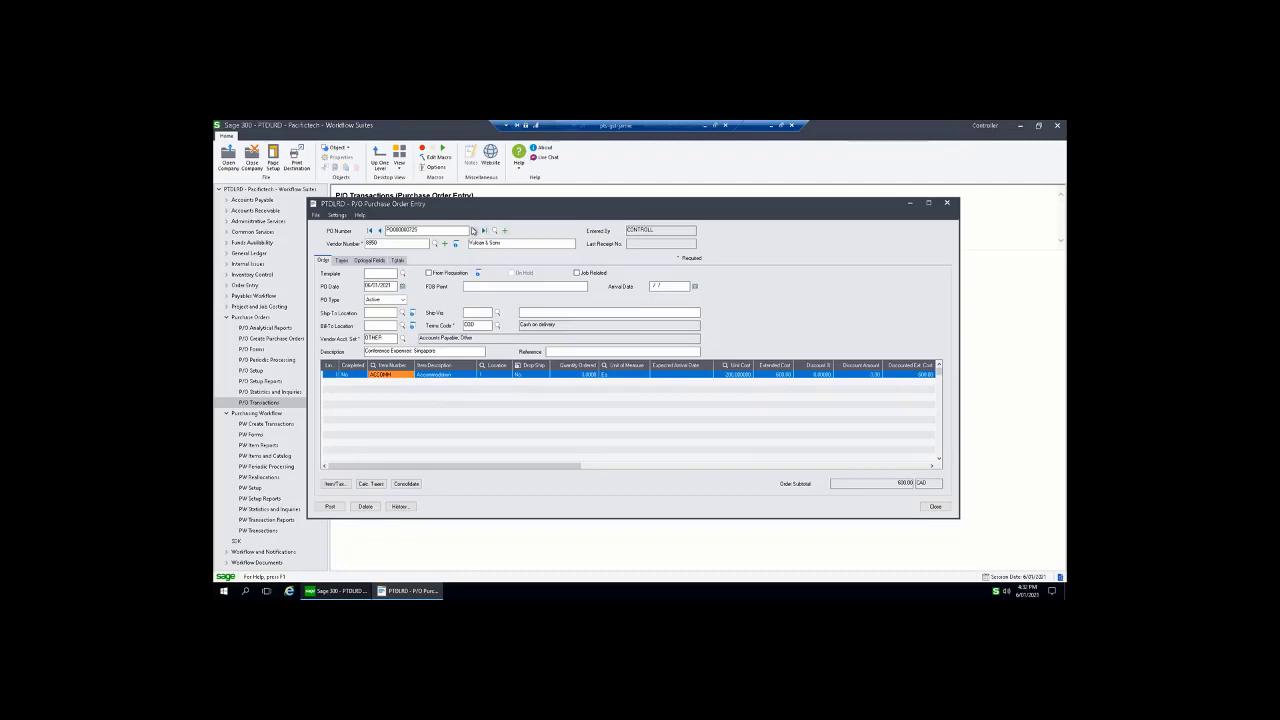
left_click(474, 231)
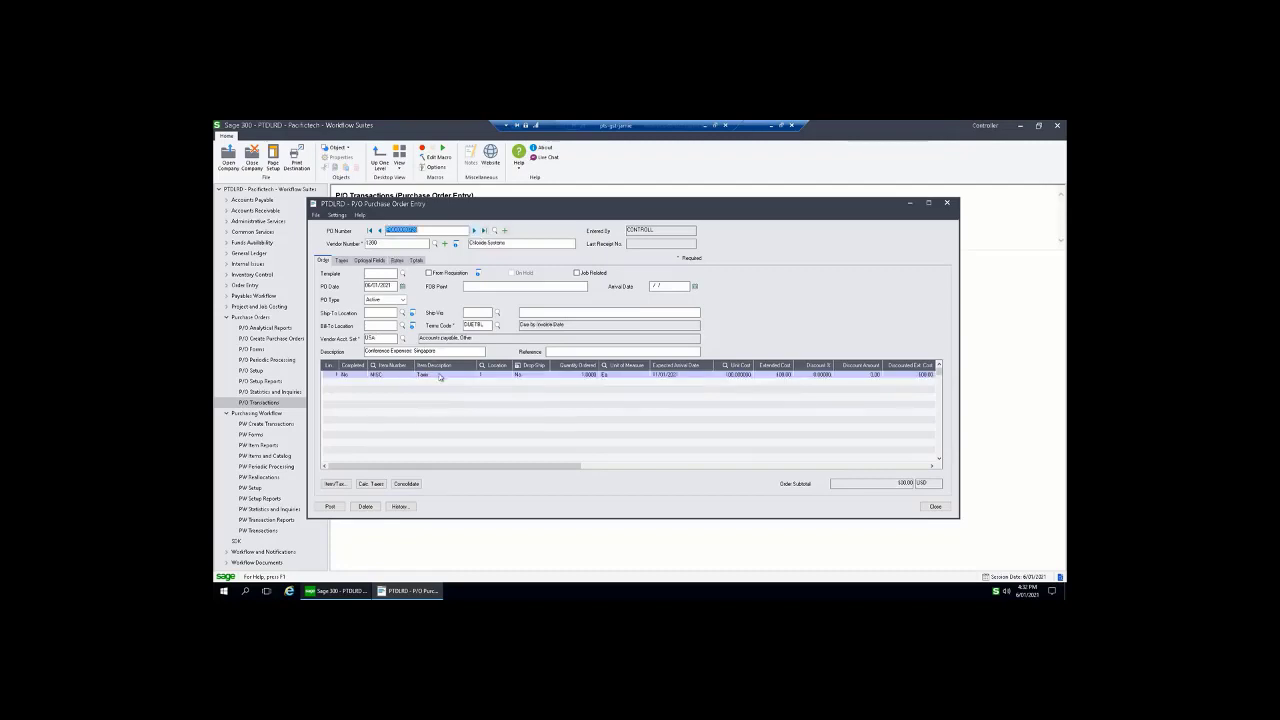
left_click(934, 507)
left_click(934, 507)
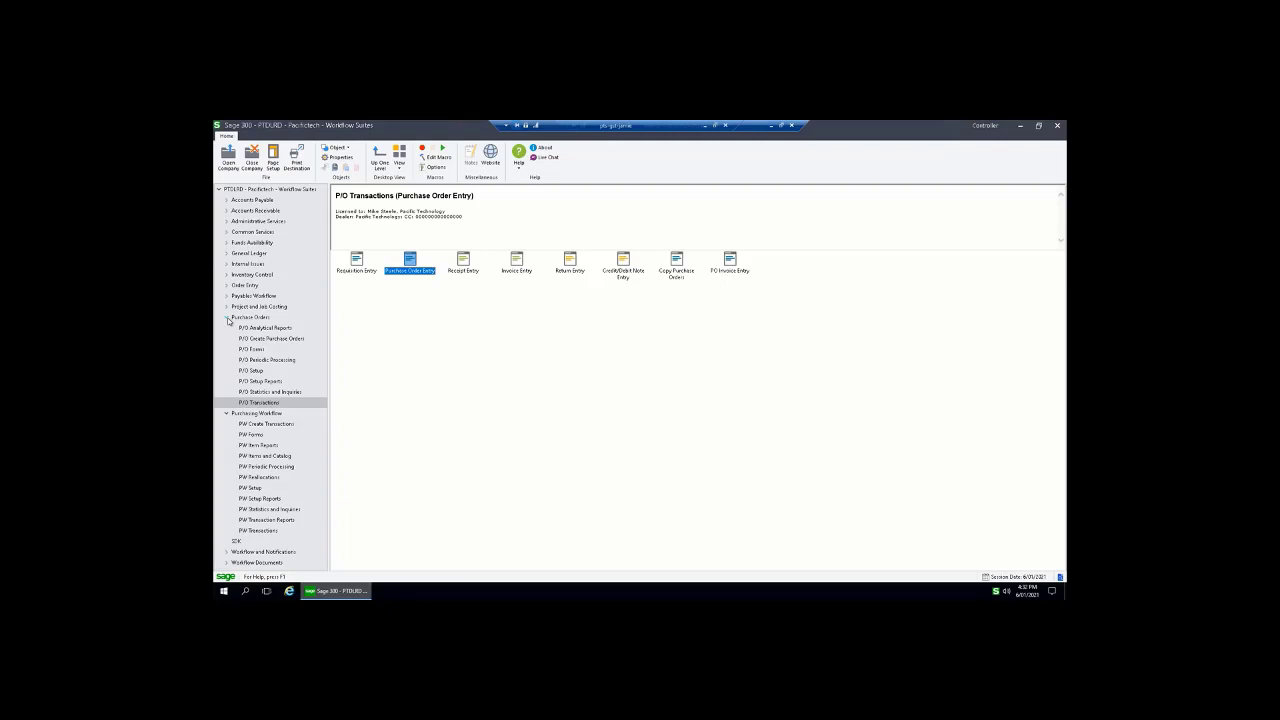
left_click(227, 317)
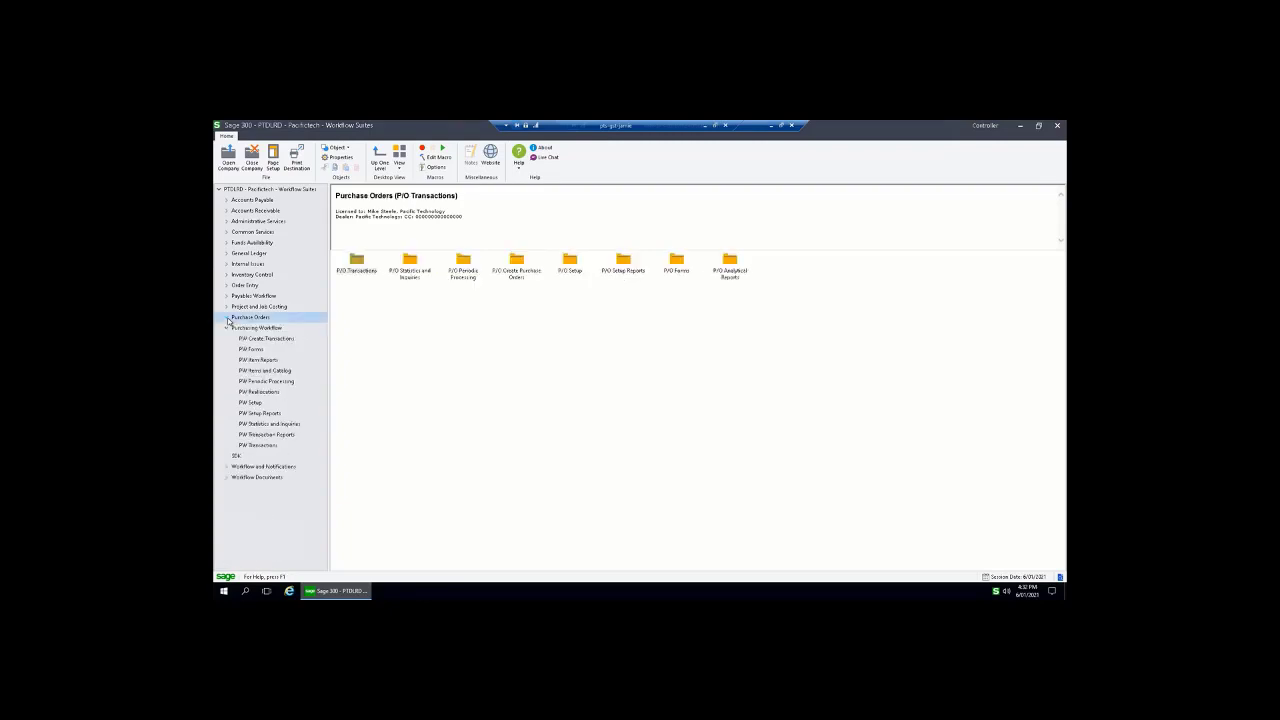
Minimize the remote Sage 300 session and bring the PW-WEB Chrome window forward
left_click(770, 125)
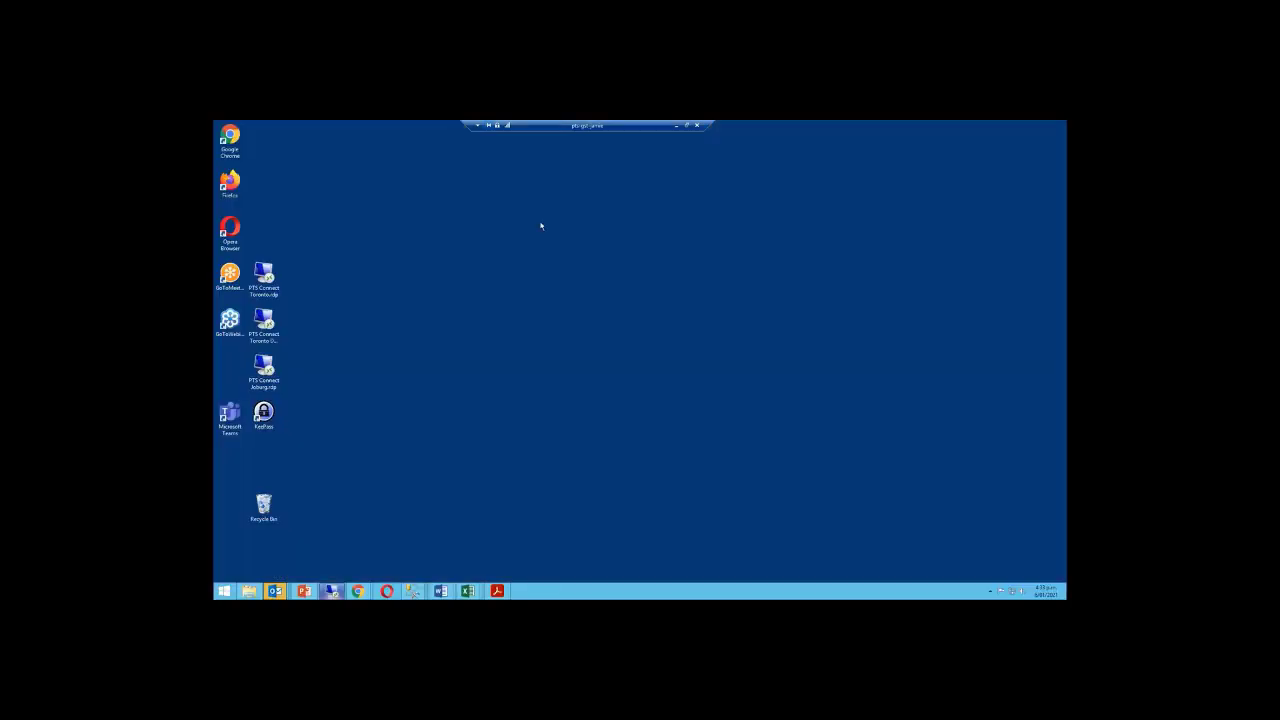
left_click(357, 591)
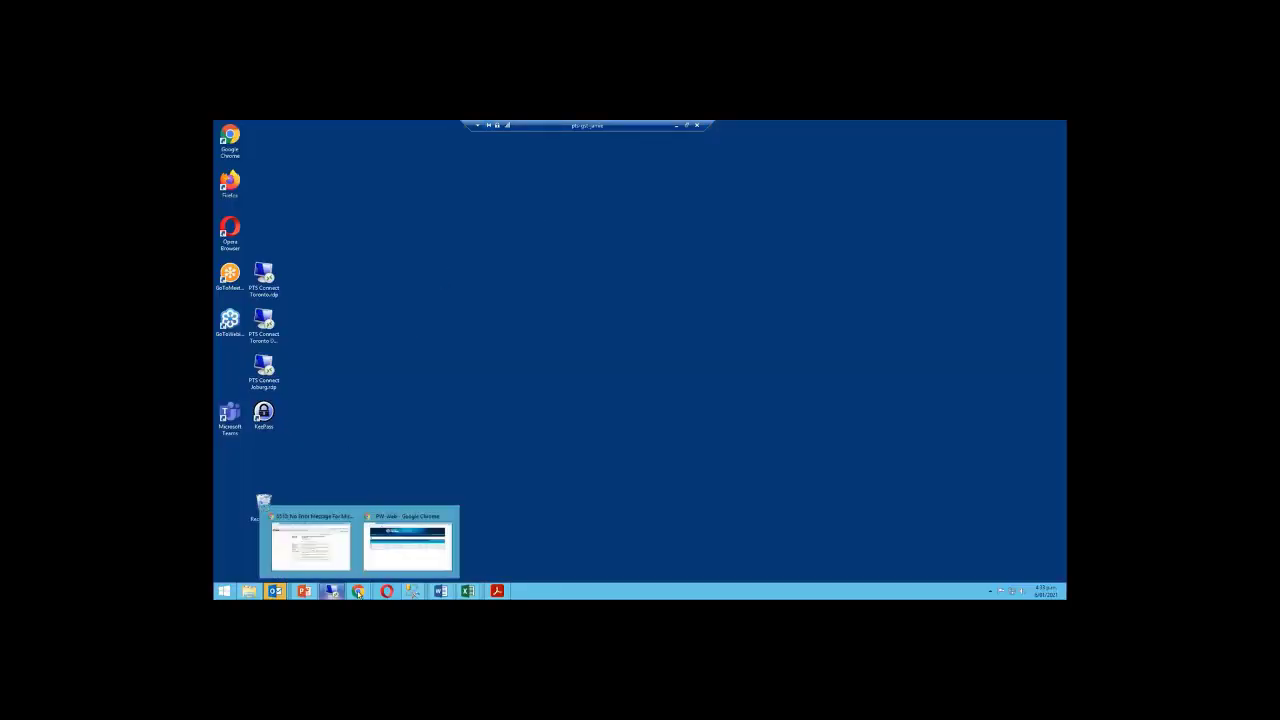
left_click(406, 540)
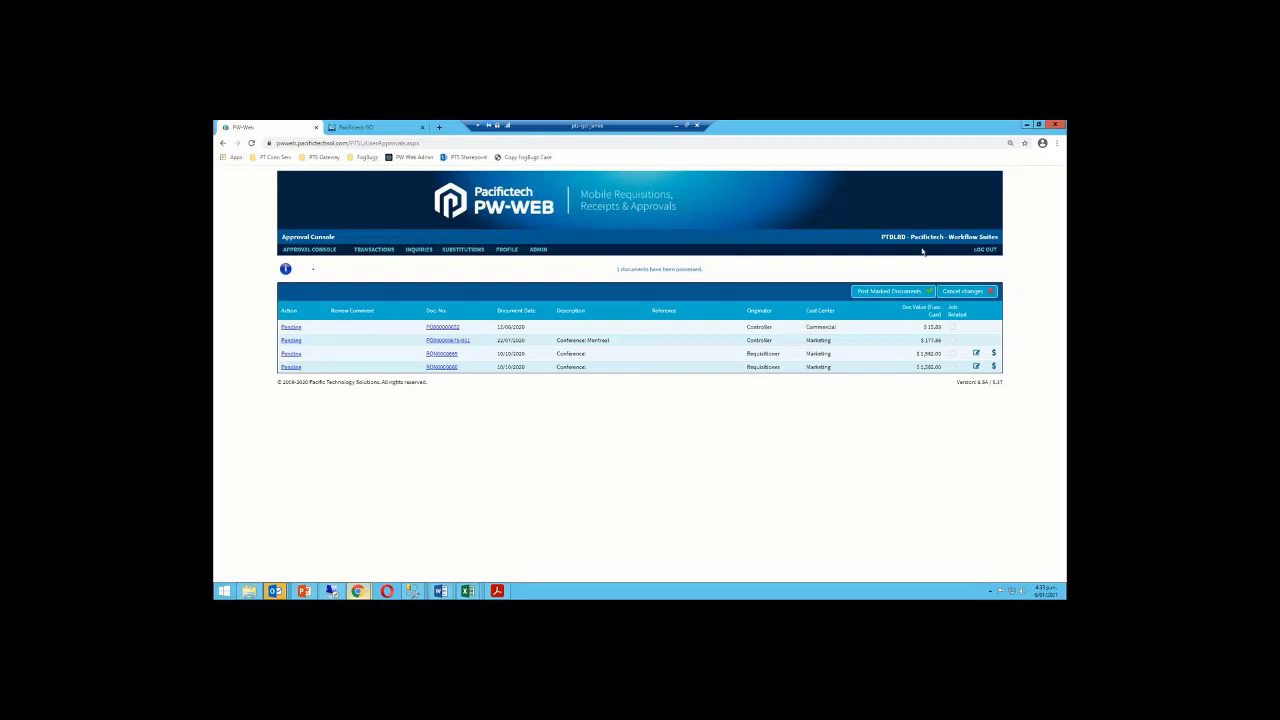
Log out of the approval console and log back in with the requisitioner's user name and password
left_click(985, 250)
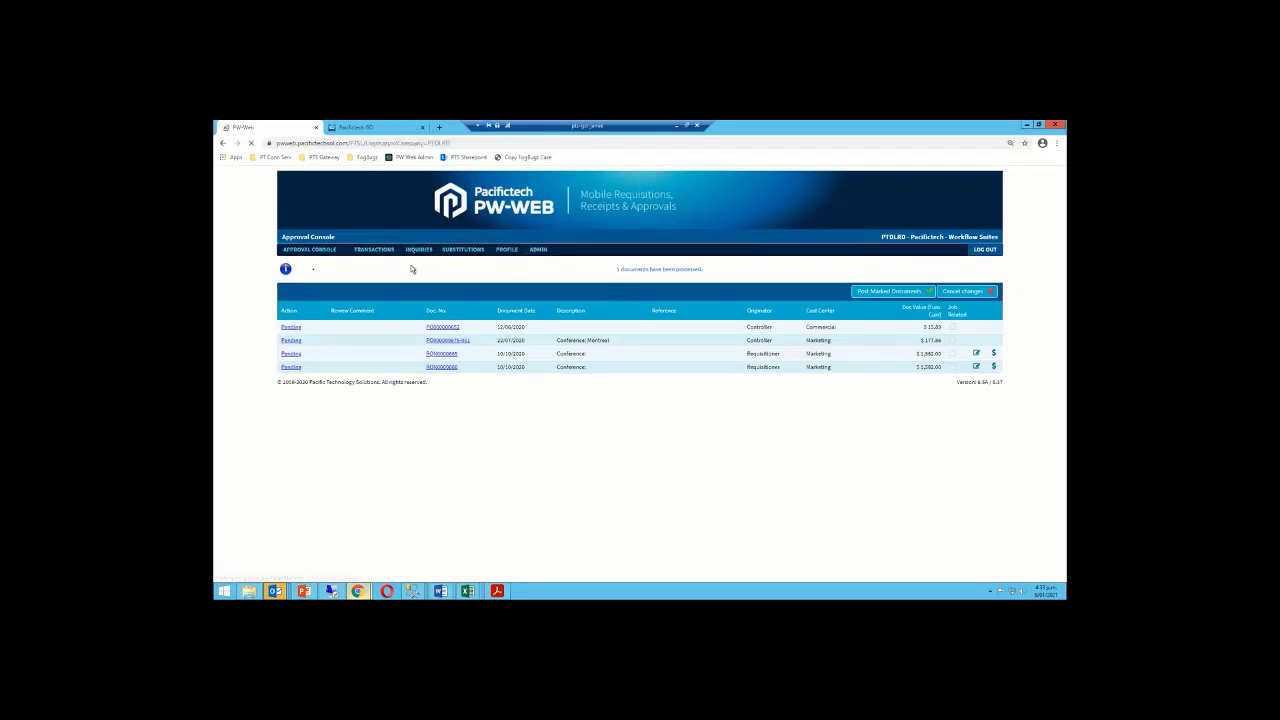
left_click(486, 247)
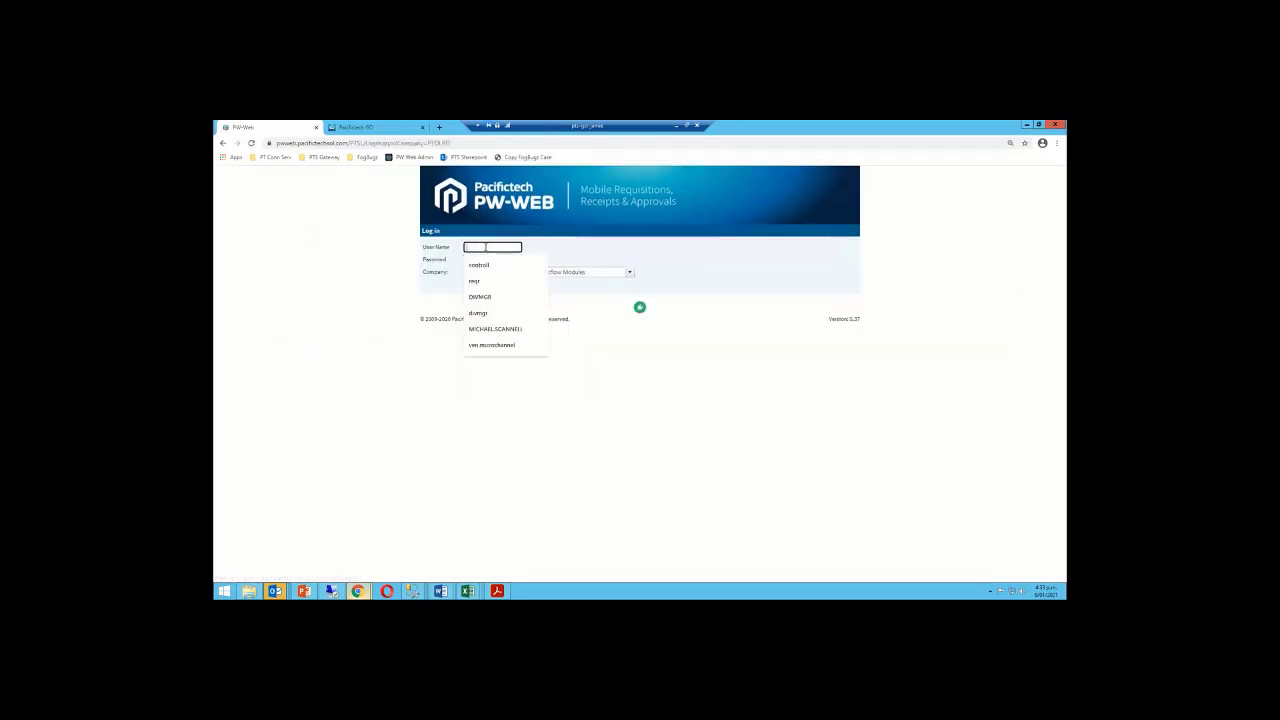
left_click(480, 281)
left_click(490, 260)
type("***")
left_click(499, 287)
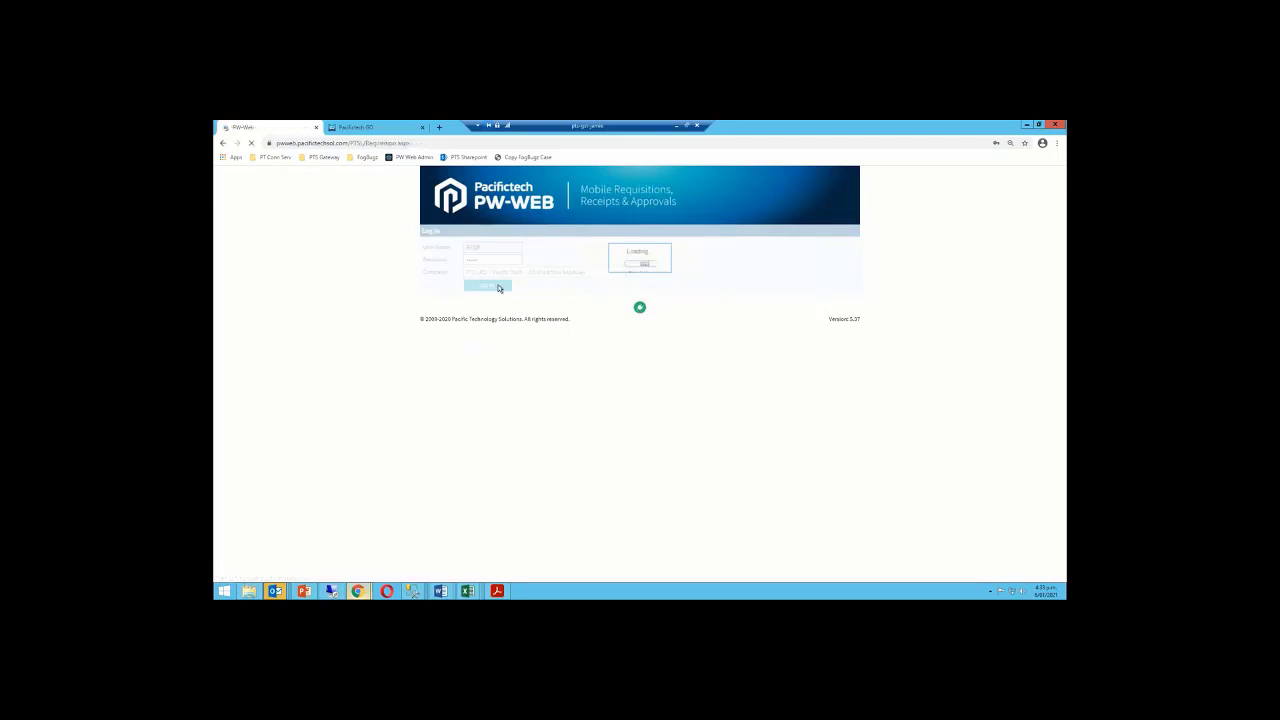
mouse_move(374, 251)
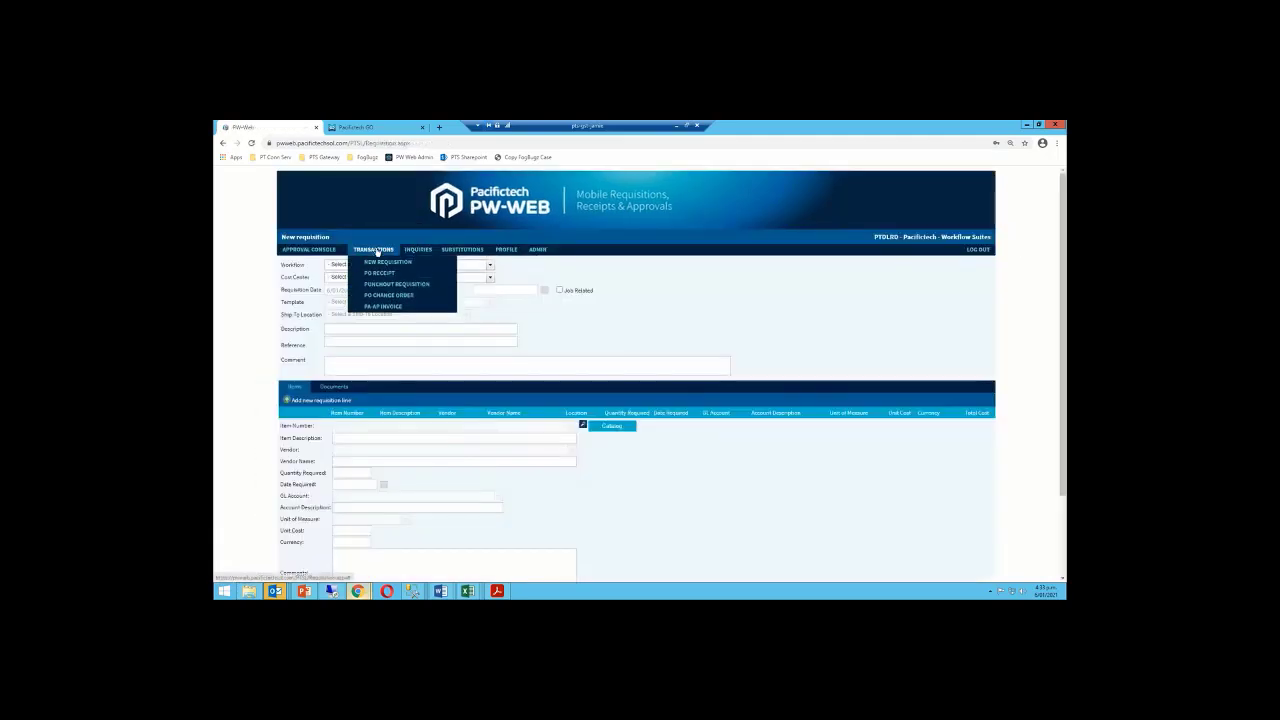
Receive All on the first Singapore conference PO's airfare line, dated January 2021, and post it
left_click(378, 275)
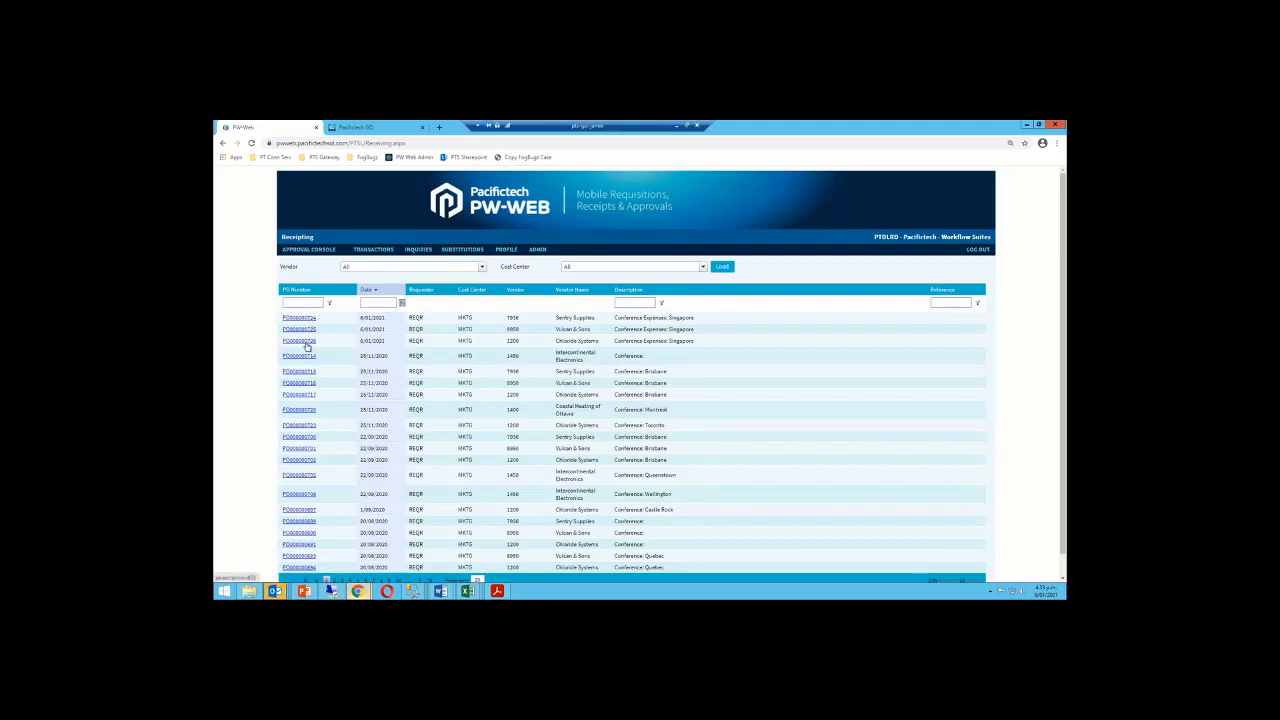
left_click(298, 318)
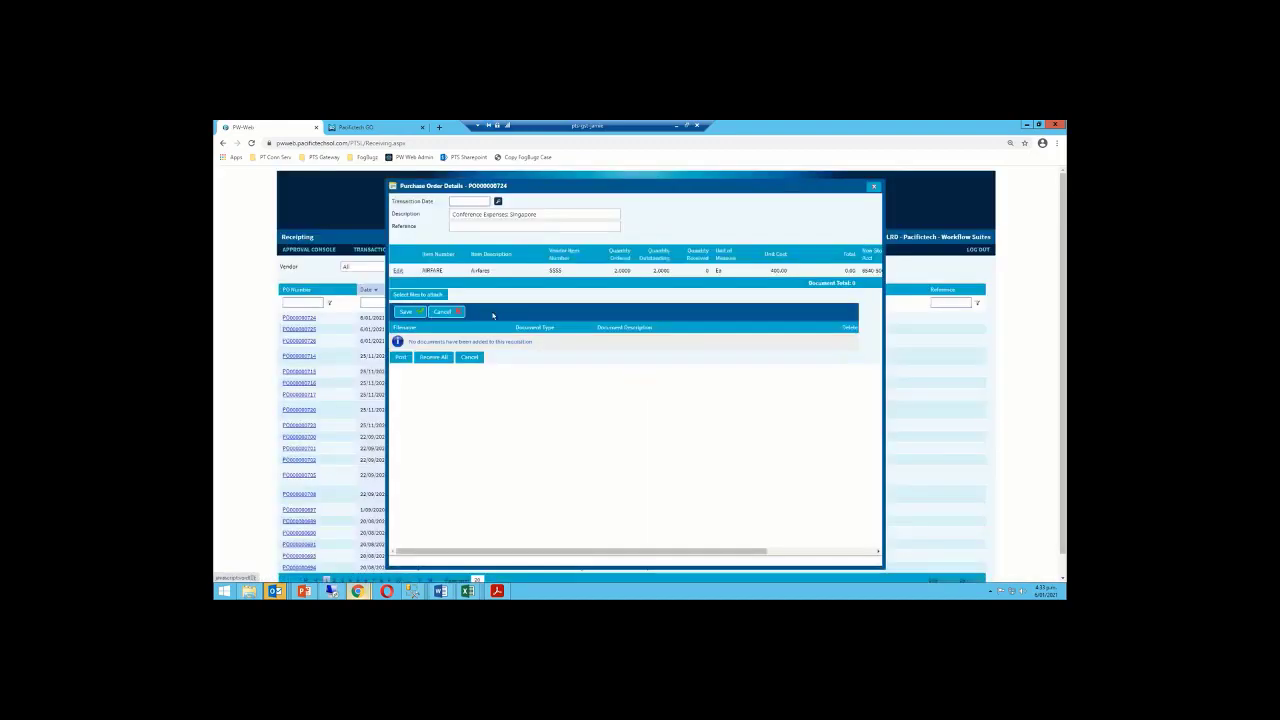
left_click(498, 201)
left_click(486, 245)
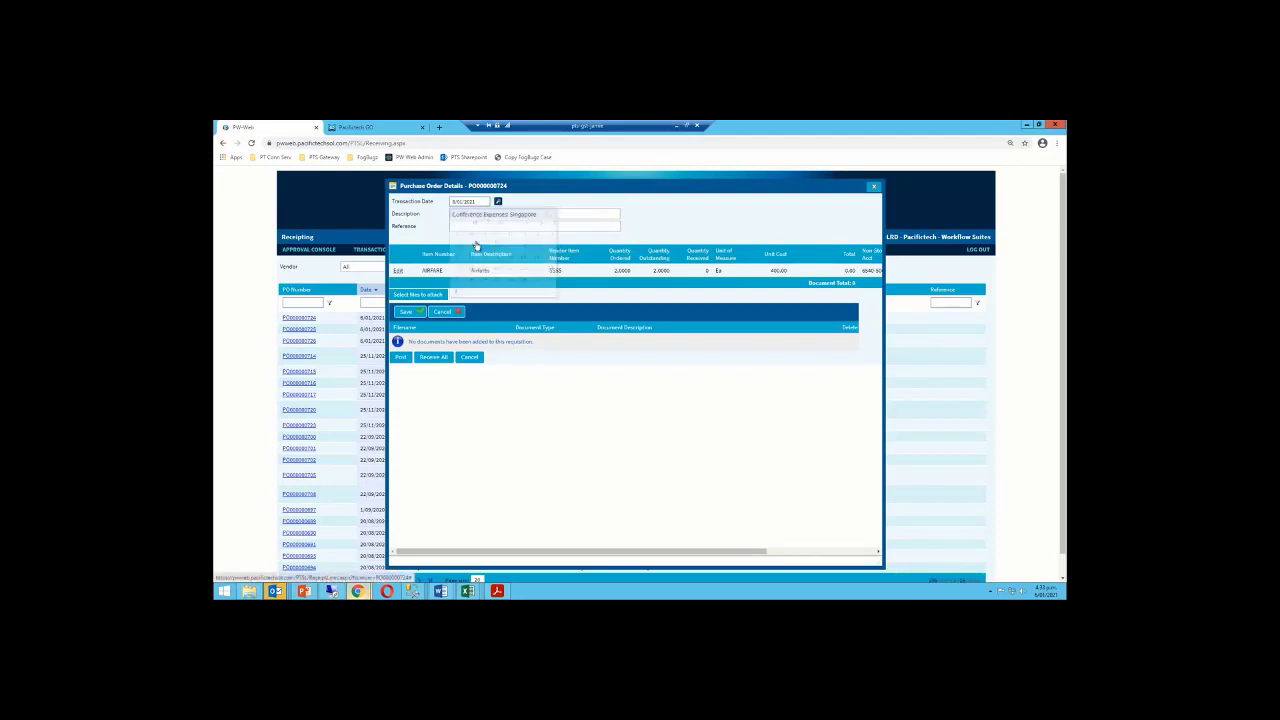
left_click(425, 360)
left_click(401, 358)
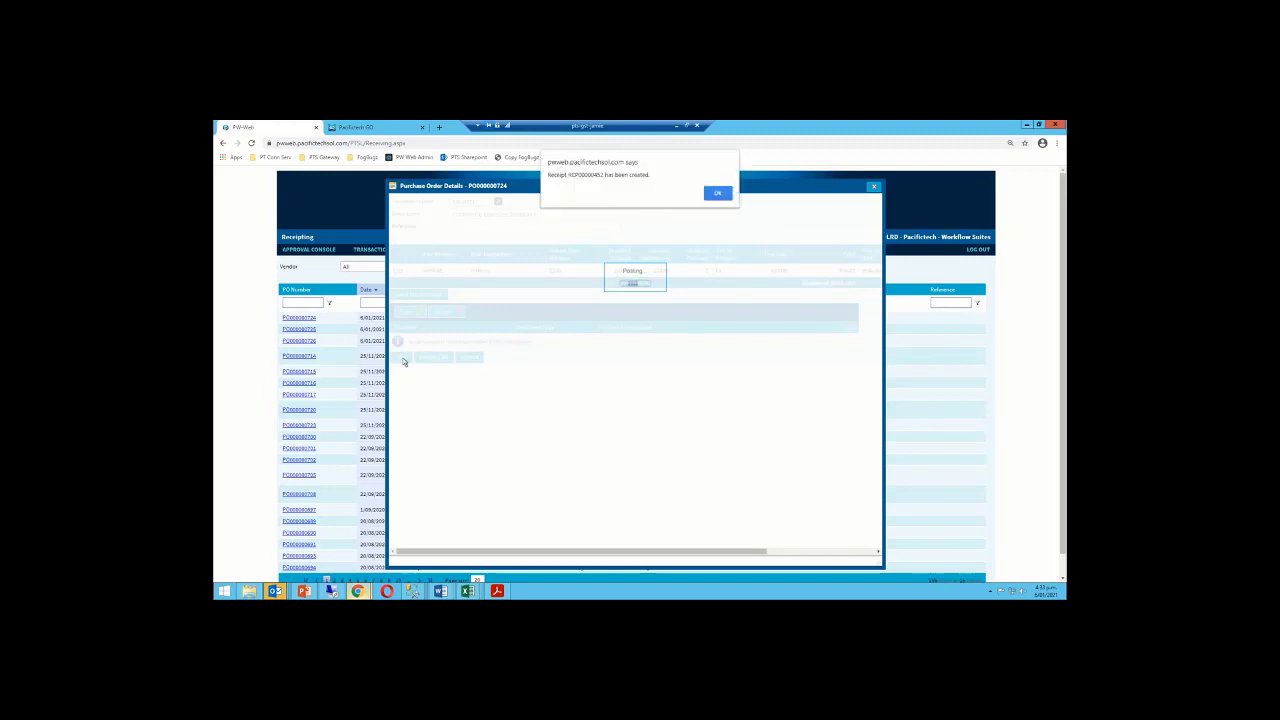
left_click(716, 194)
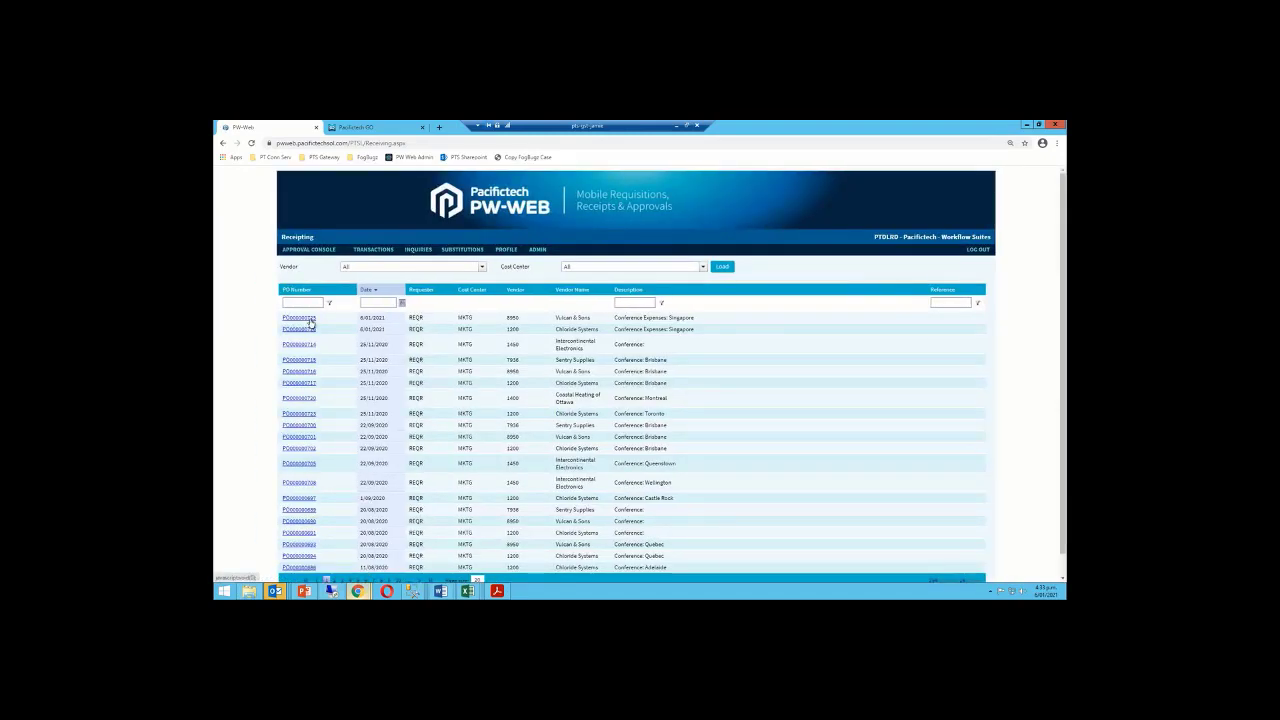
Open the next Singapore conference PO, date it 6/01/2021, and enter 2 accommodation units received
left_click(310, 320)
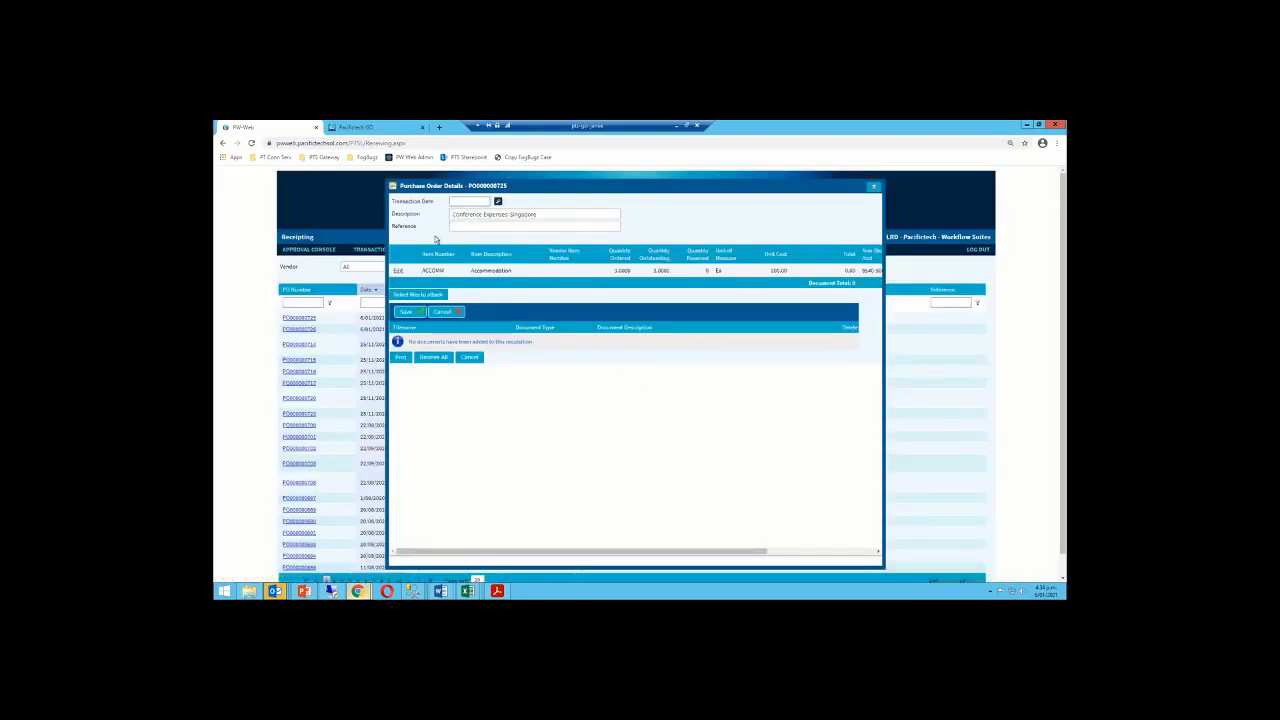
left_click(498, 201)
left_click(499, 250)
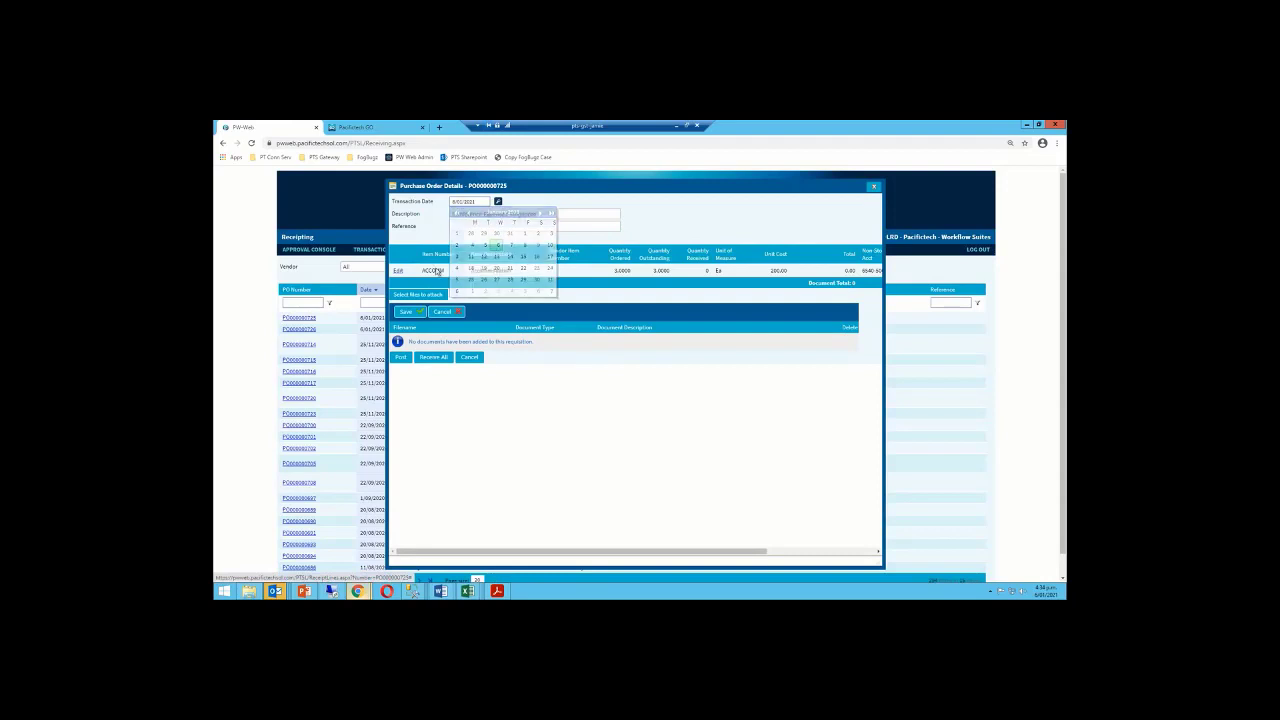
left_click(398, 271)
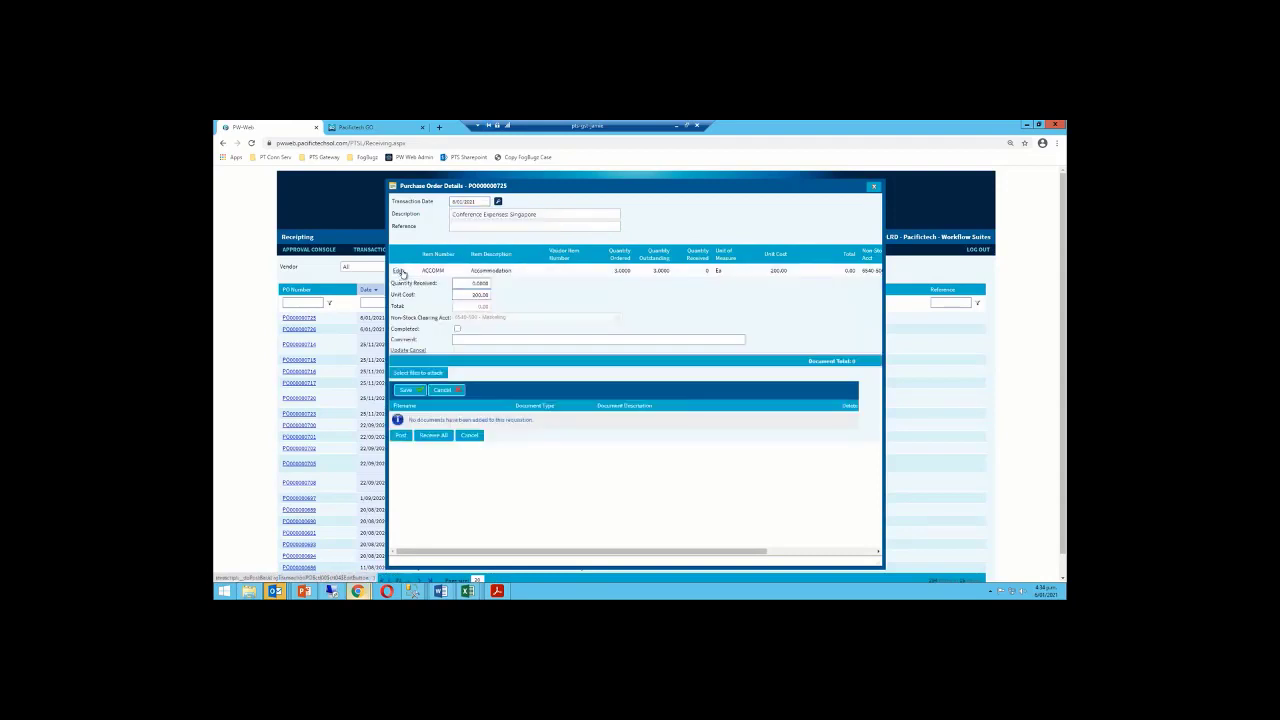
left_click(468, 284)
type("2")
key("Tab")
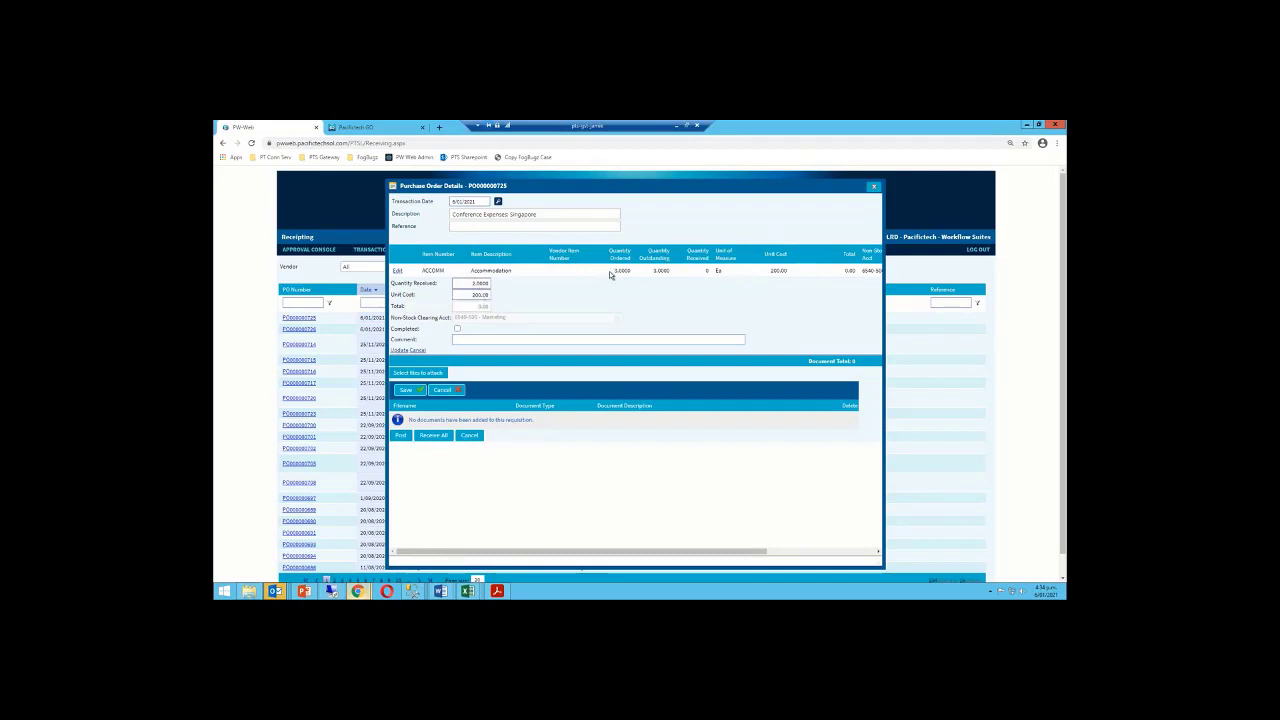
Mark the line Completed with comment 'Came back early', update, and post the receipt
left_click(457, 329)
key("Tab")
type("Came back early")
left_click(398, 350)
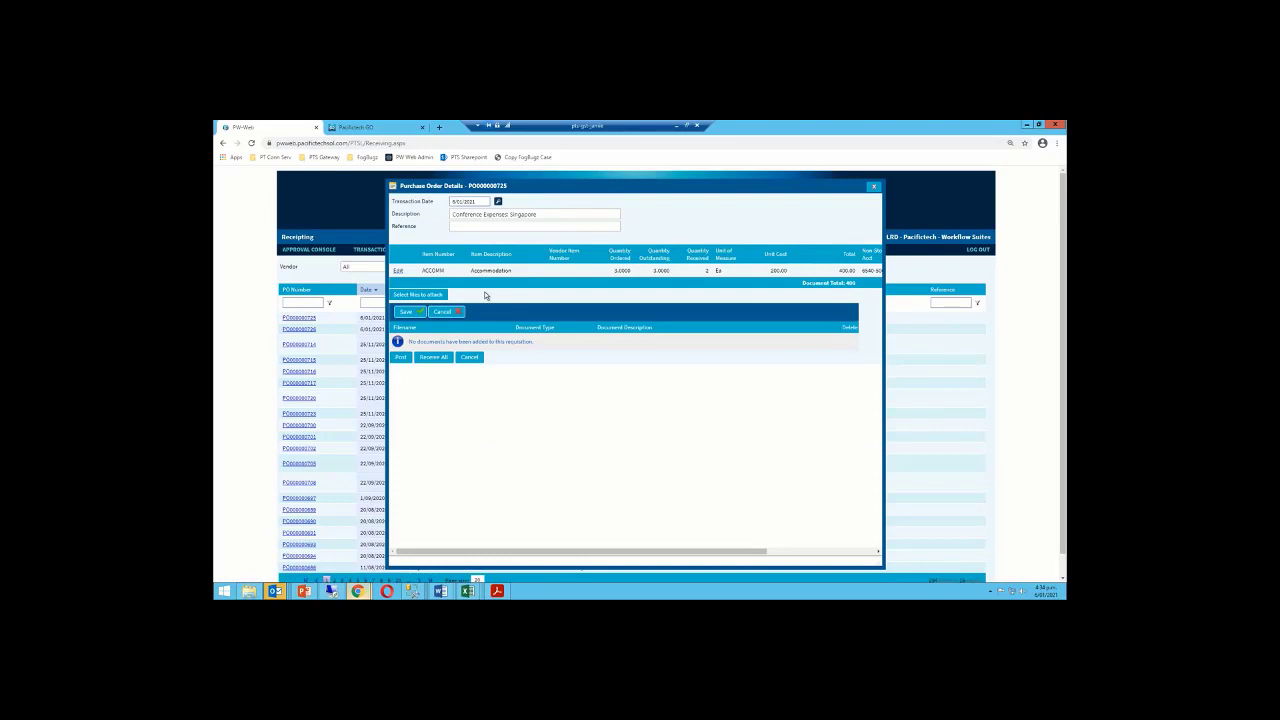
left_click(400, 358)
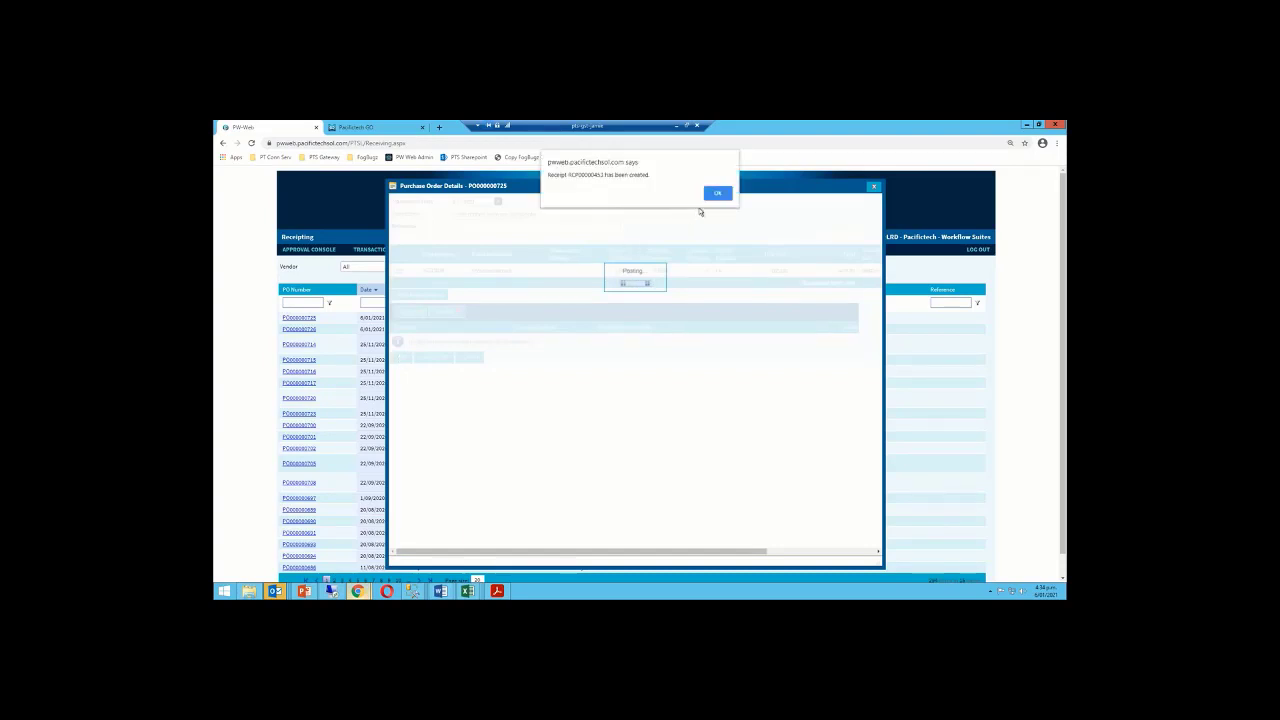
left_click(717, 194)
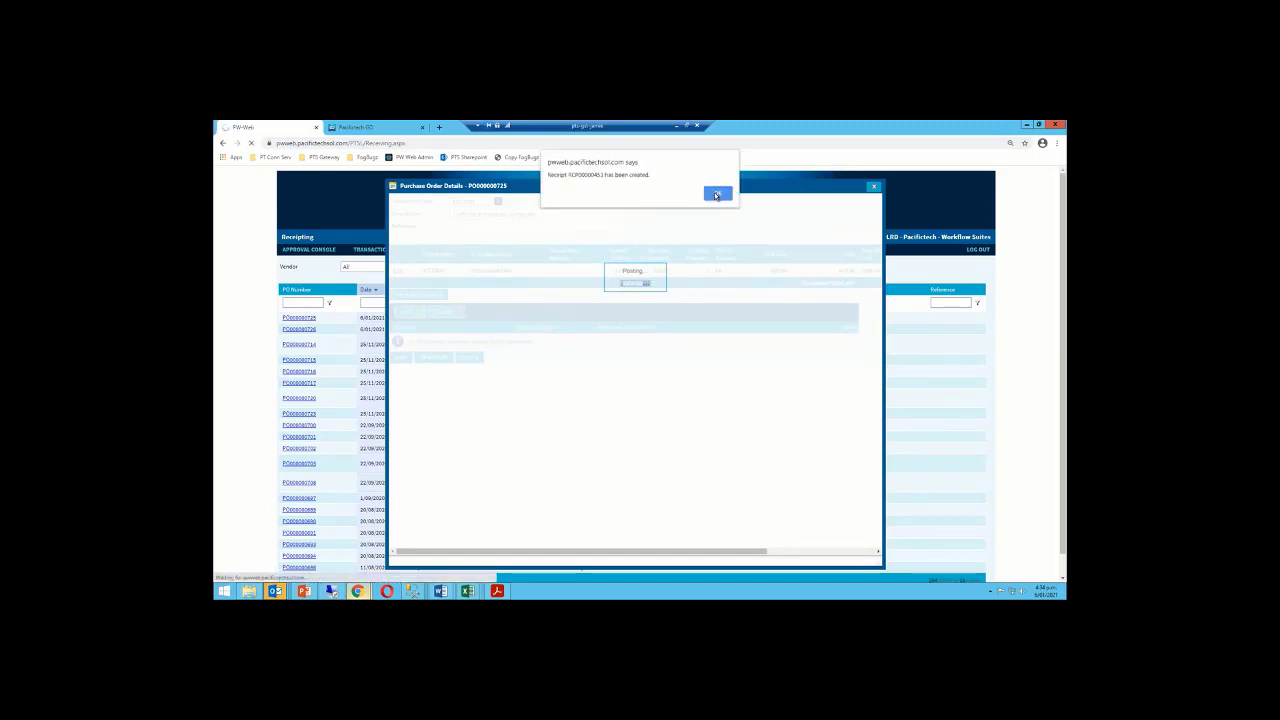
left_click(716, 194)
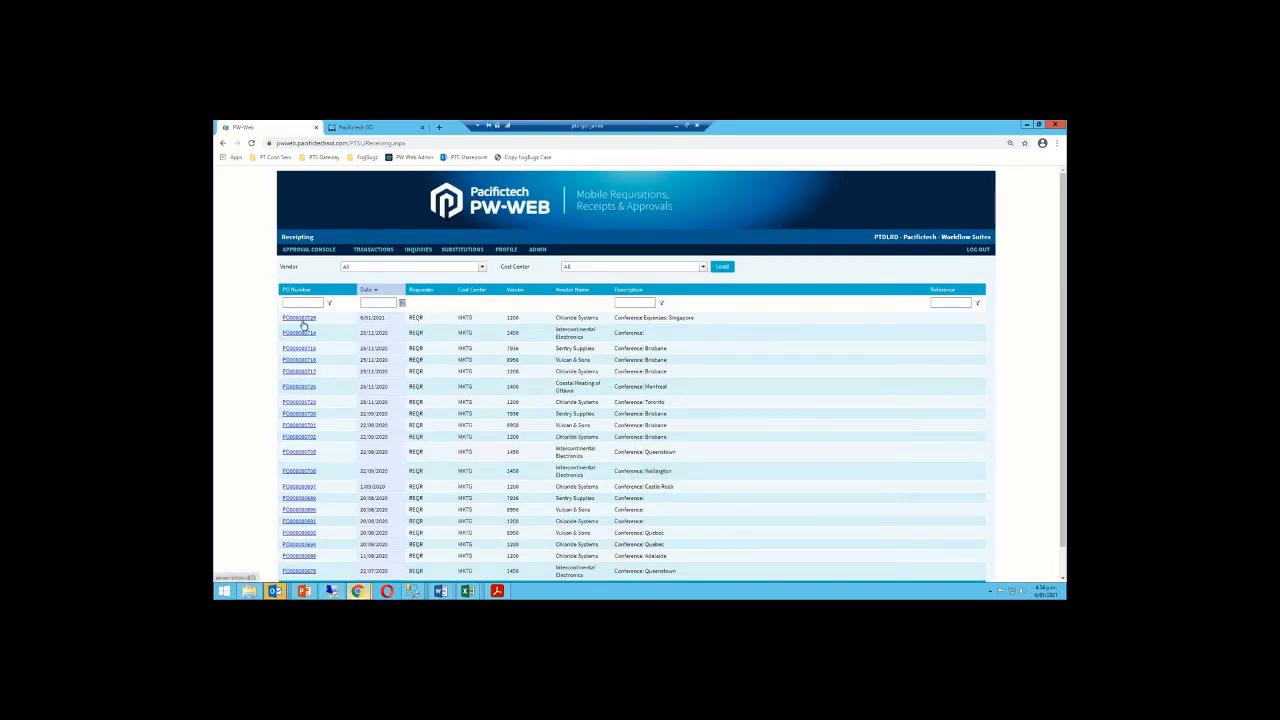
Return to the remote Sage 300 session, open PW Reallocations and select Substitutions
mouse_move(374, 251)
left_click(1026, 125)
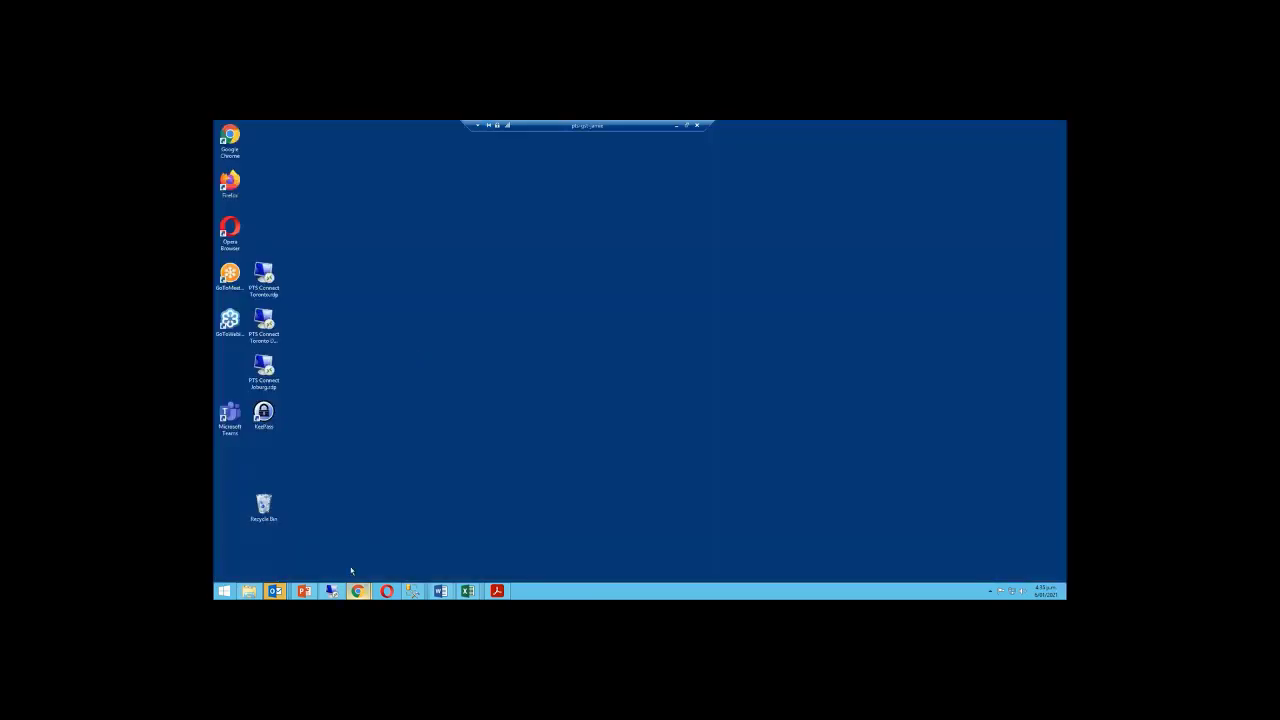
left_click(332, 591)
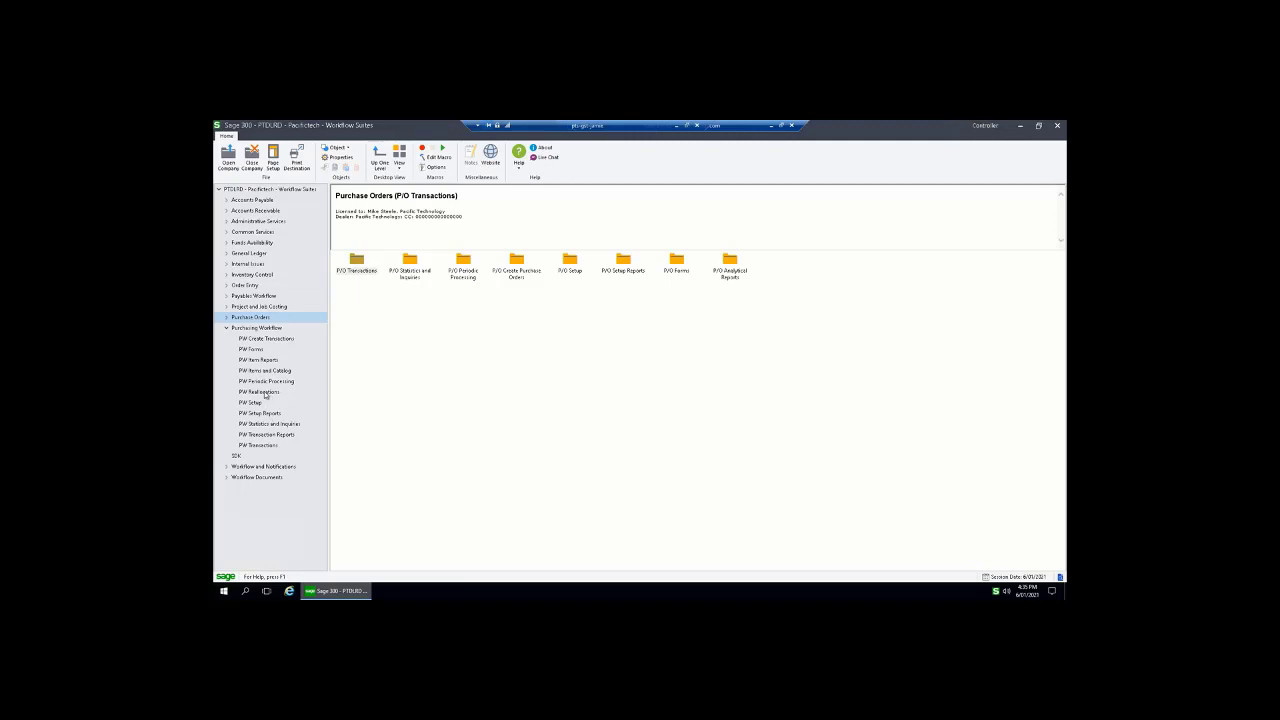
left_click(264, 392)
left_click(410, 262)
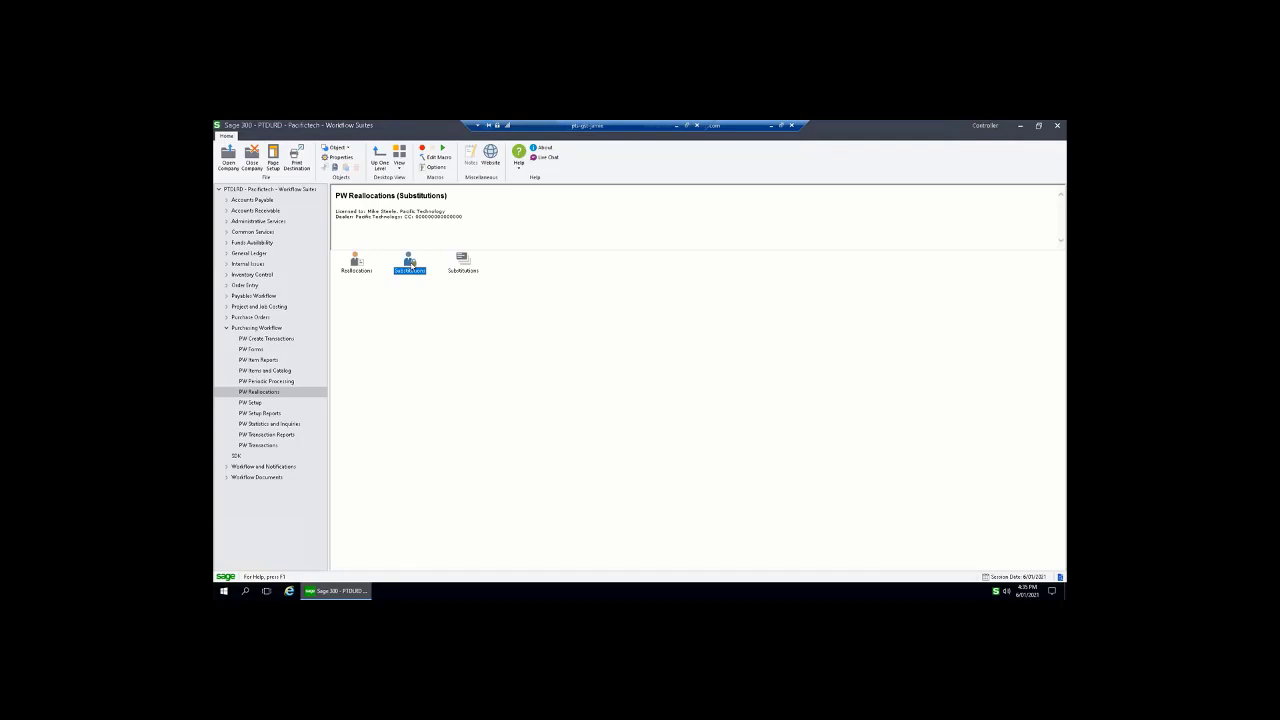
double_click(356, 264)
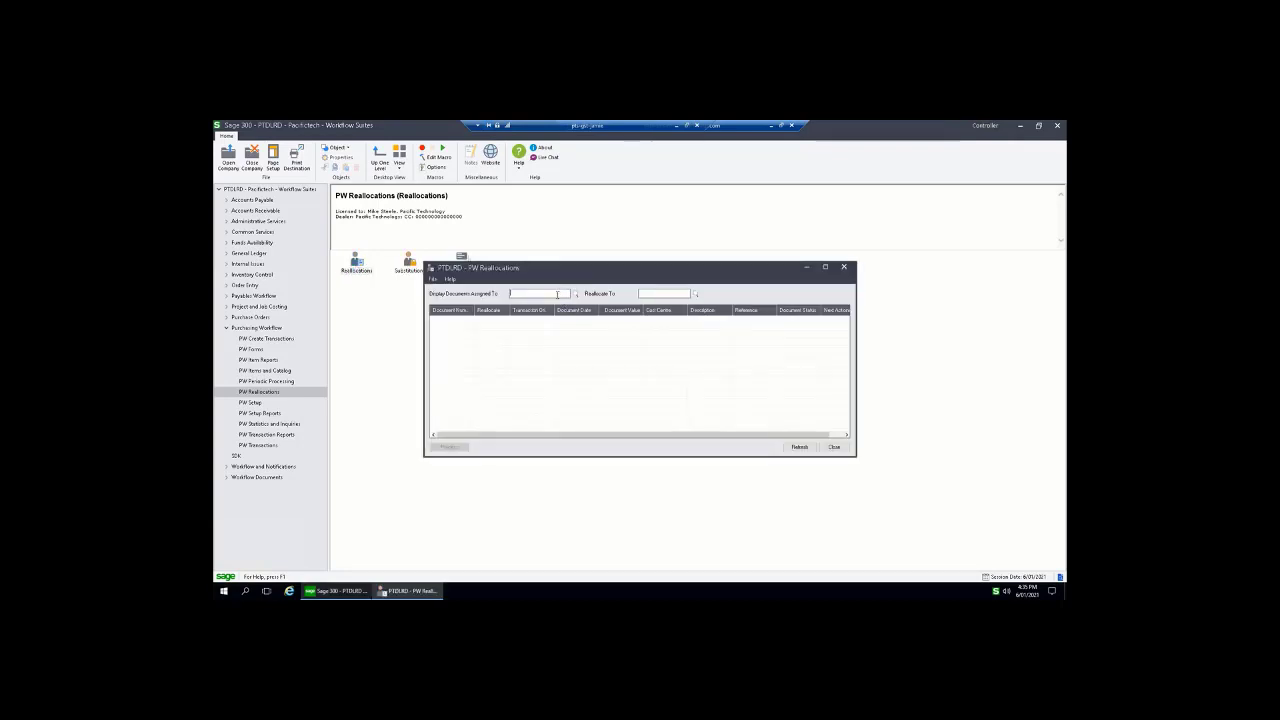
type("CH")
type("GR")
key("Tab")
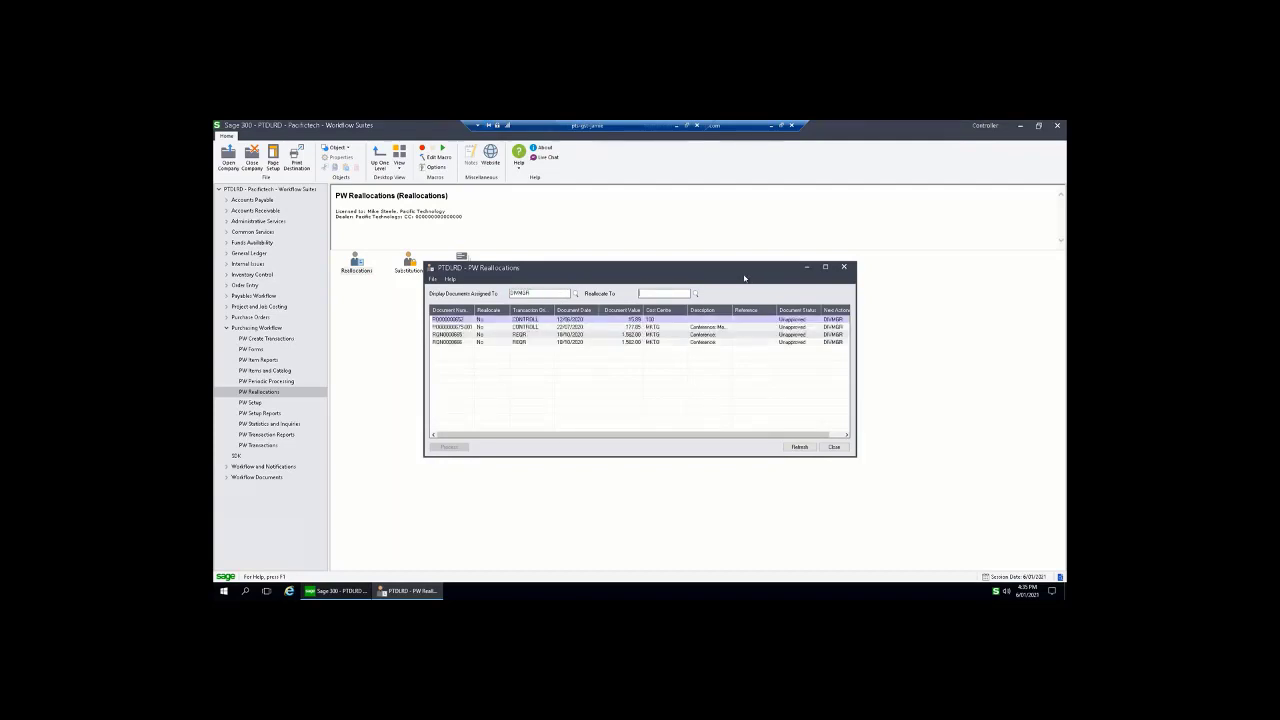
left_click_drag(746, 270, 752, 307)
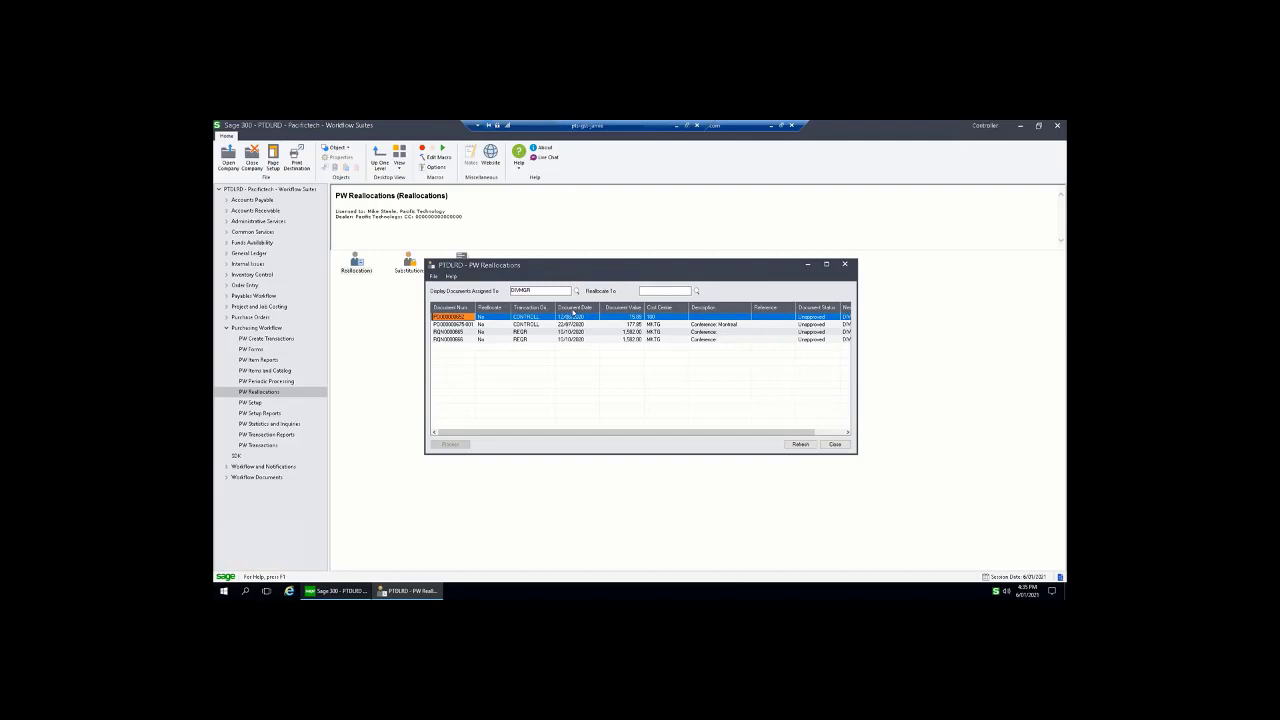
left_click(465, 332)
double_click(486, 332)
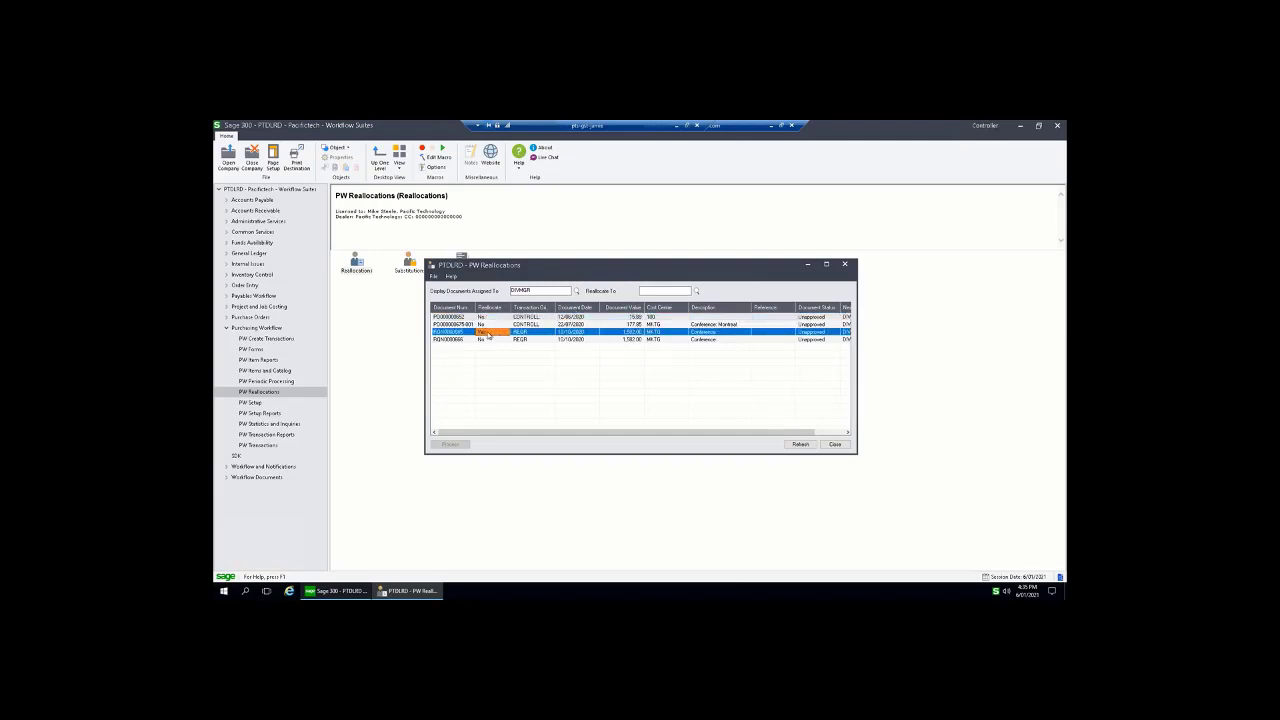
left_click(845, 264)
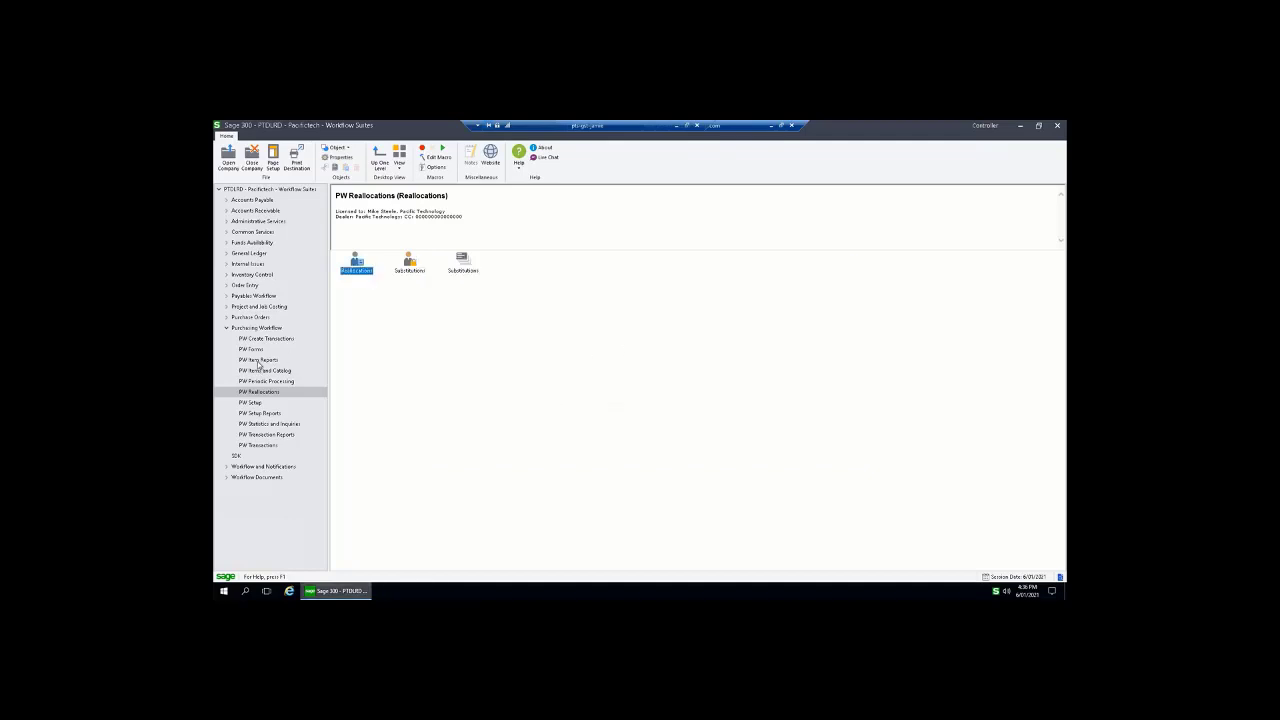